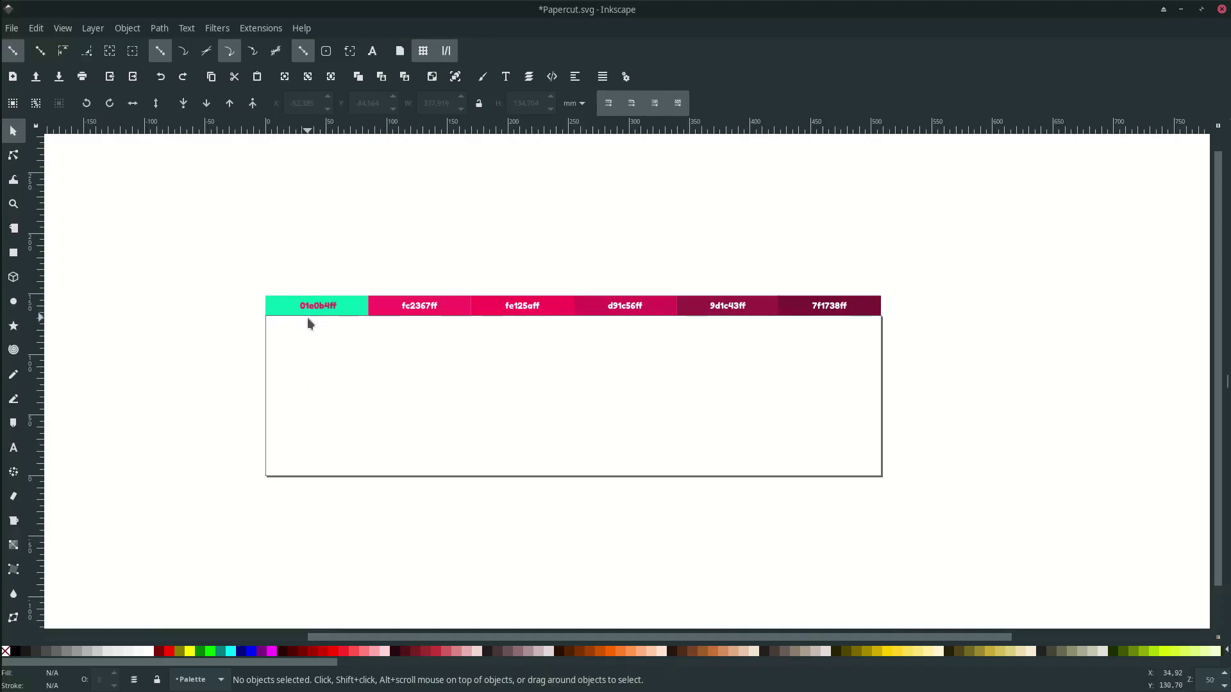
Enable snapping to page borders, draw a rectangle covering the whole page, and fill it with the colour of the 01e0b4ff swatch.
left_click(401, 56)
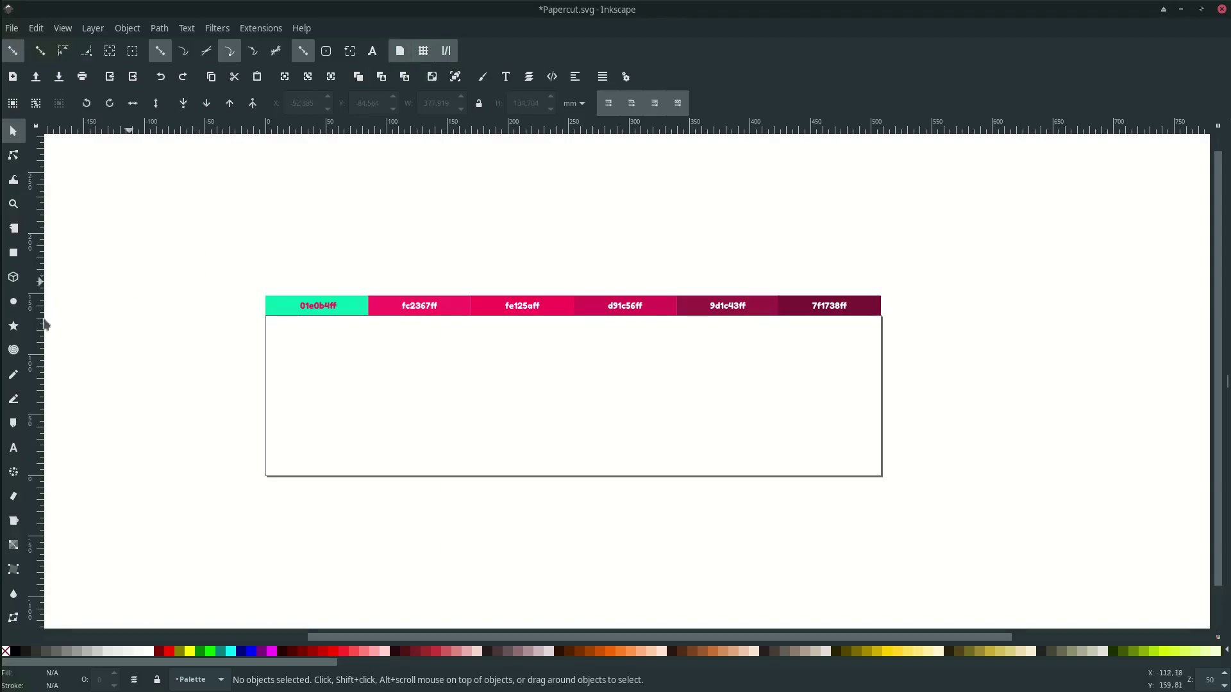
left_click(15, 253)
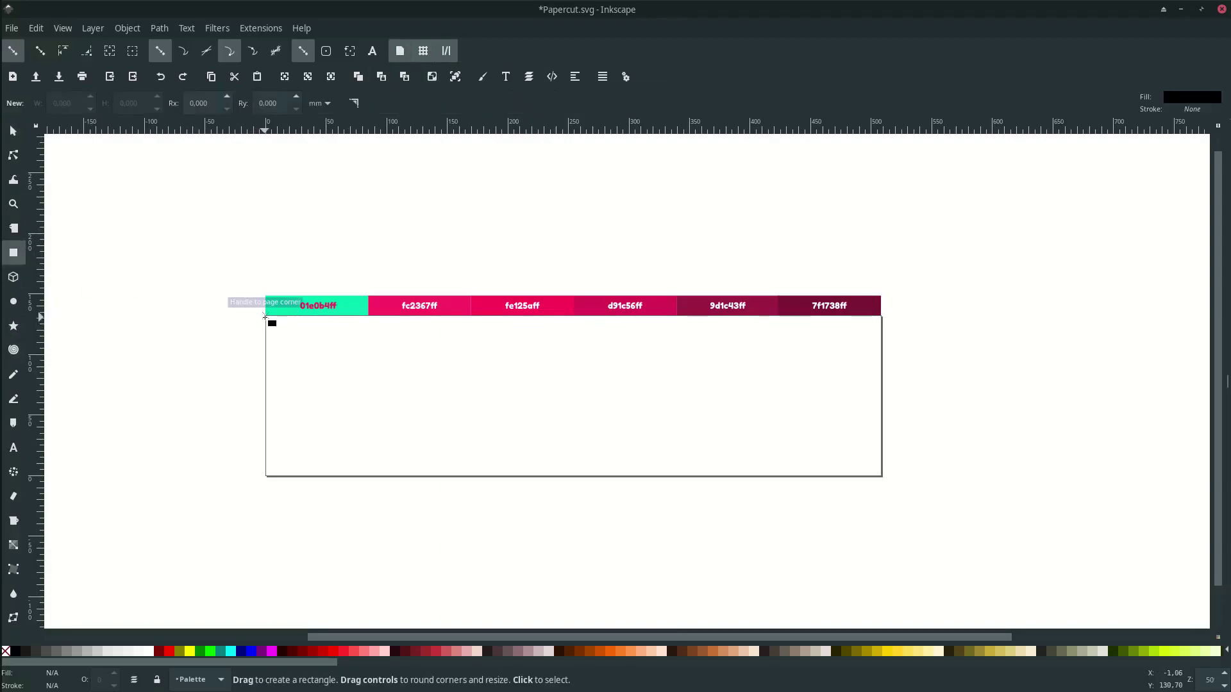
left_click_drag(265, 316, 879, 476)
key("d")
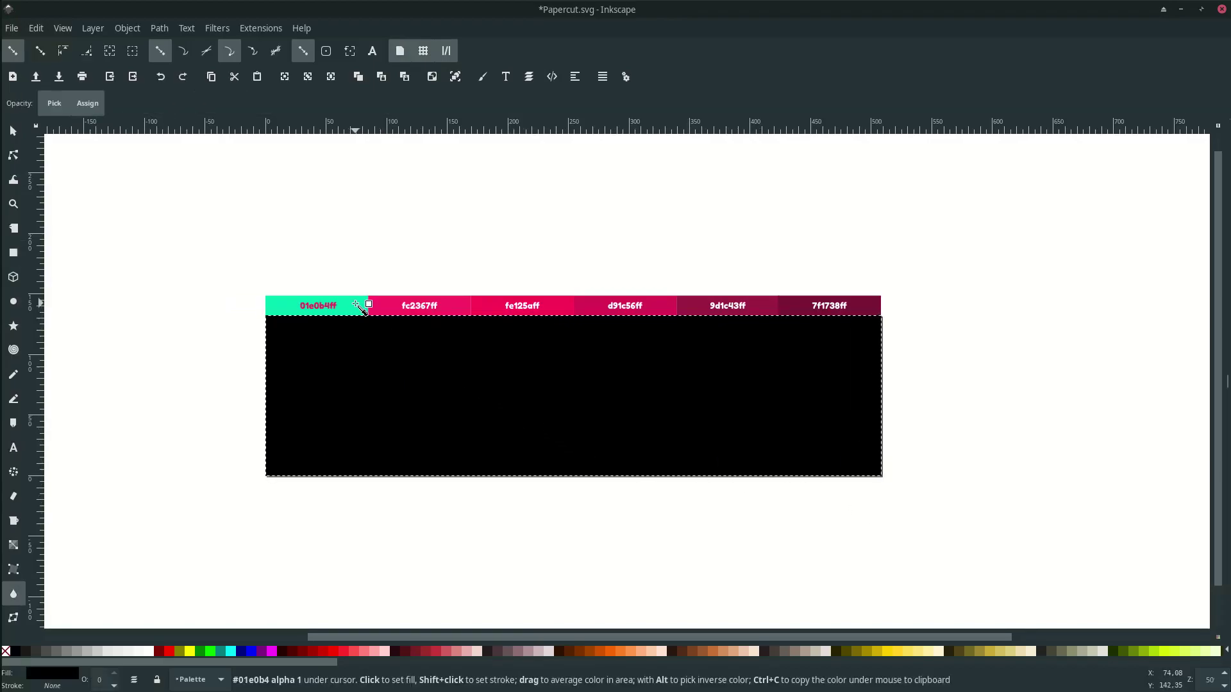
left_click(360, 309)
Examine the rectangle's fill colour in the Fill and Stroke settings and compare it with the palette swatches.
scroll(359, 313, "up", 2)
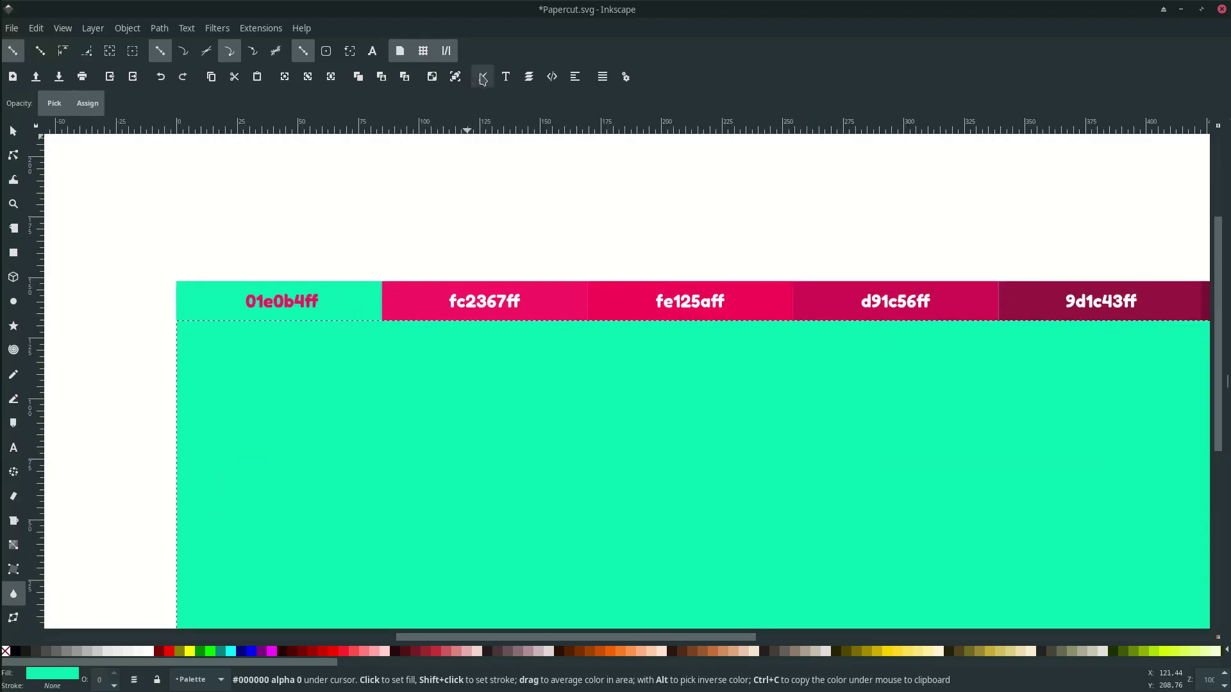
key("ctrl+shift+f")
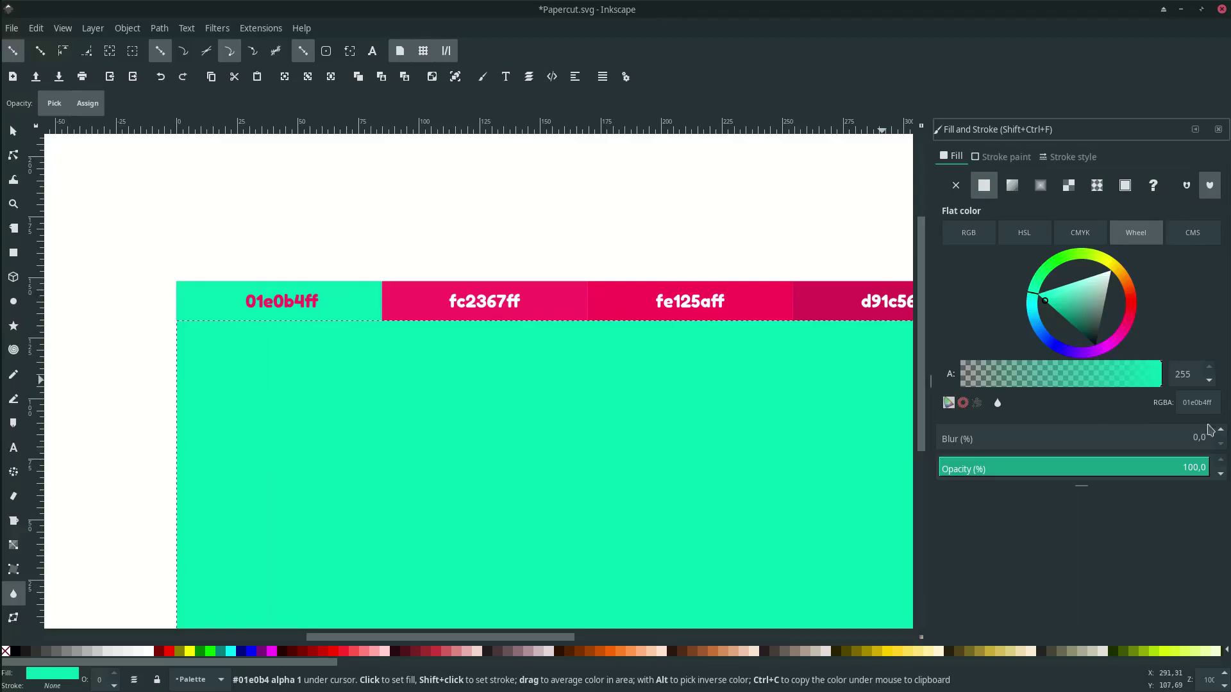
scroll(388, 324, "right", 10)
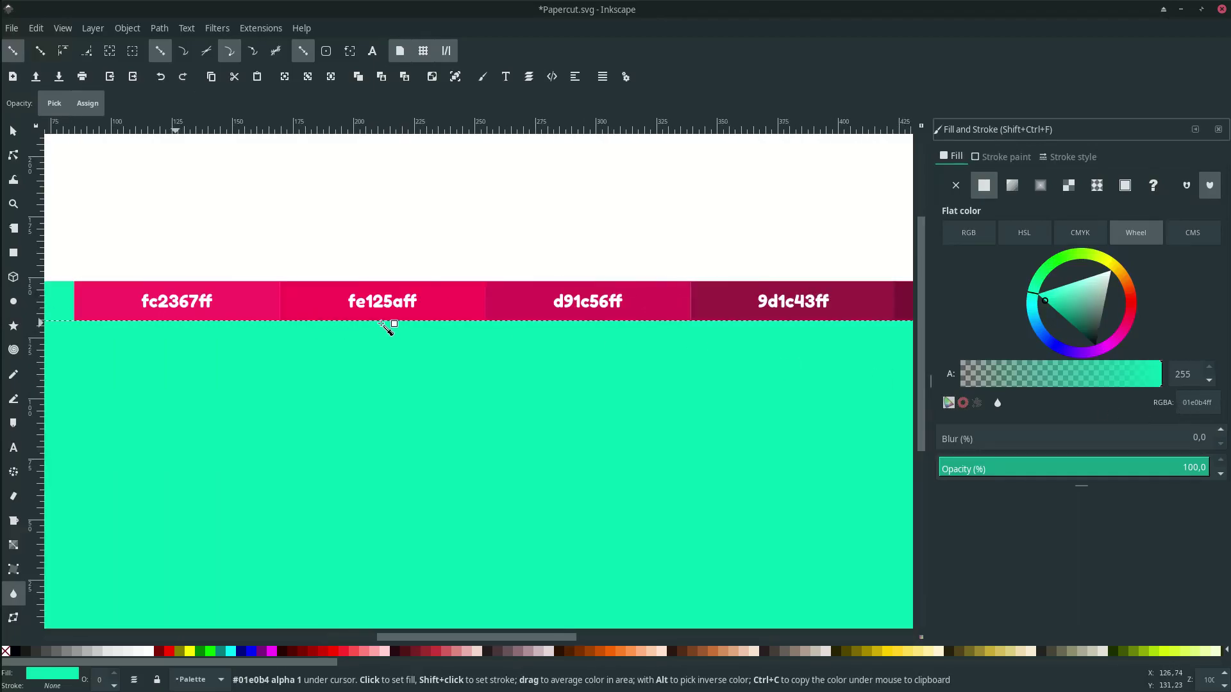
scroll(387, 324, "down", 2)
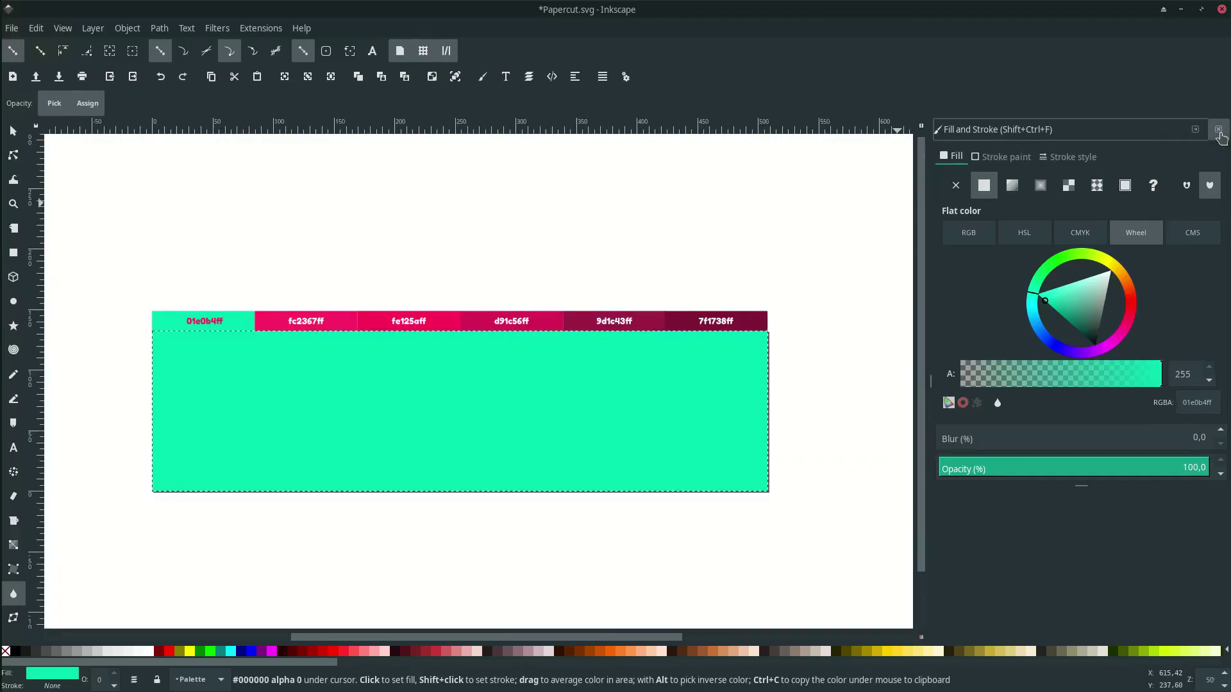
left_click(1218, 133)
scroll(620, 448, "left", 4)
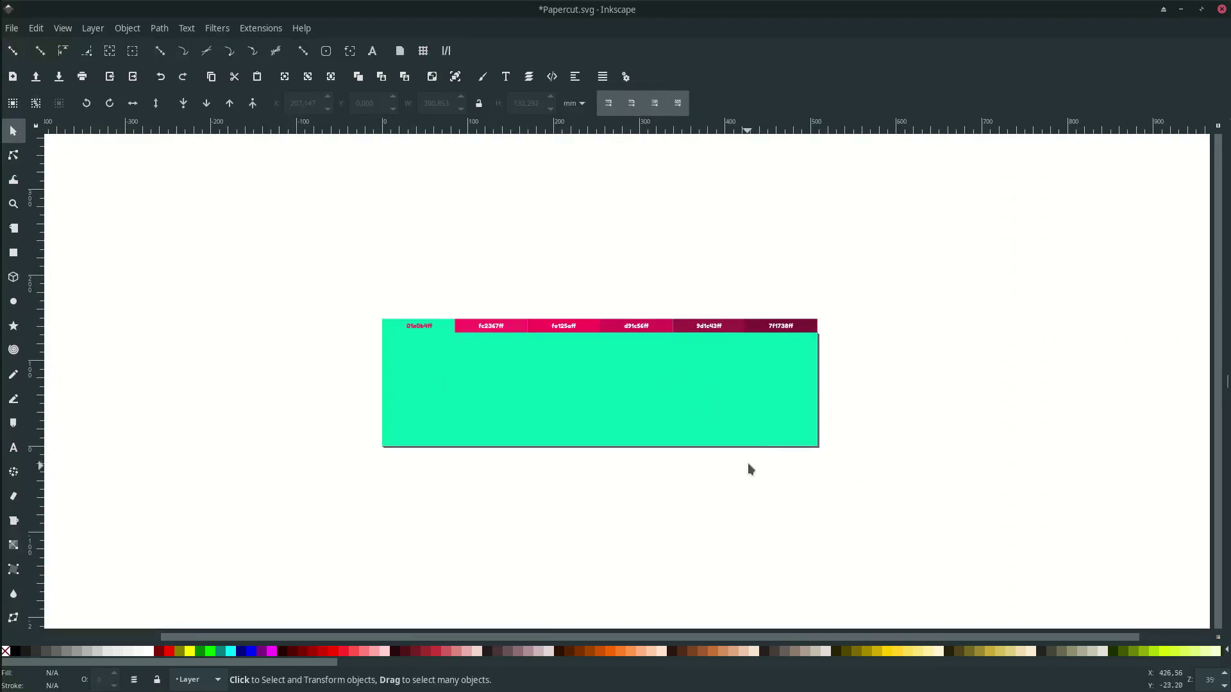
Hide the Palette layer.
left_click(529, 77)
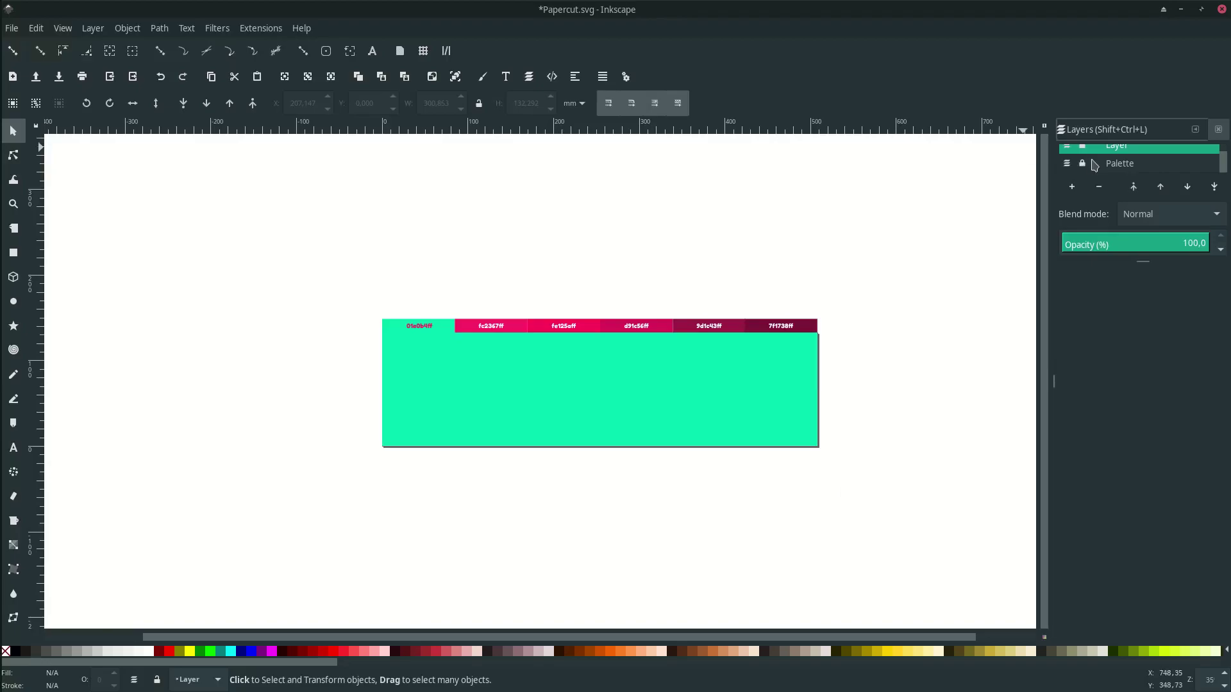
left_click(1068, 165)
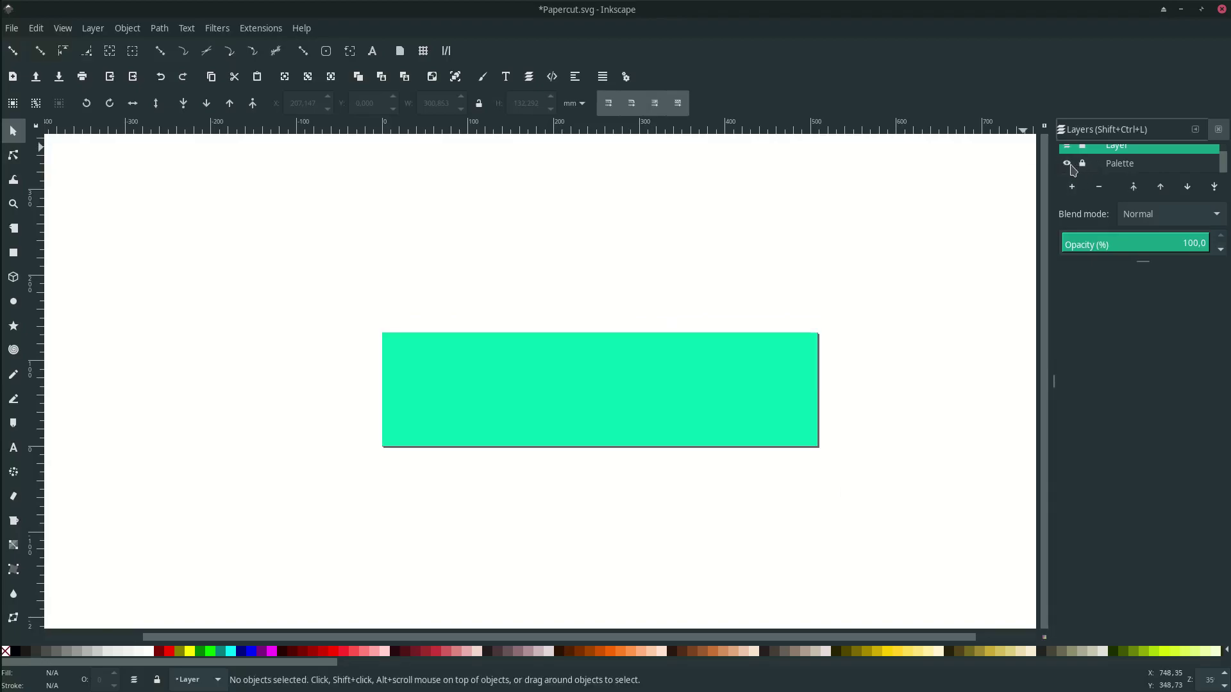
left_click(1218, 131)
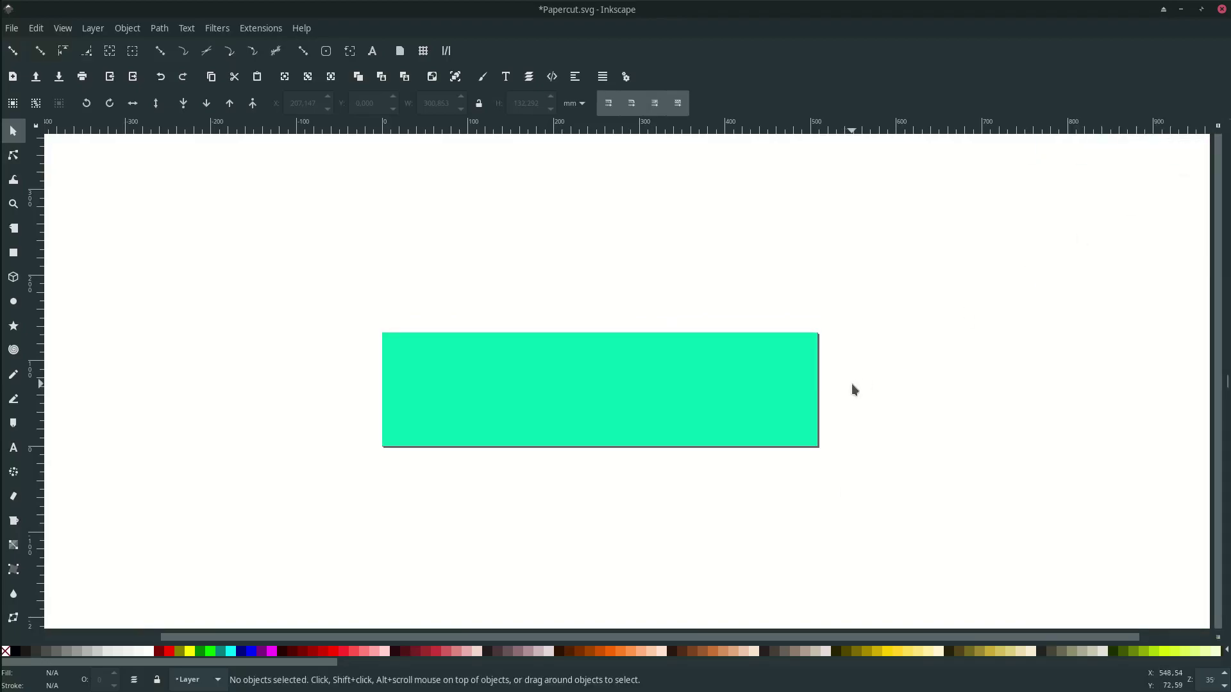
Draw a large closed wavy outline with the Pen tool over the right half of the page, extending past the page edges.
scroll(831, 425, "down", 1)
key("b")
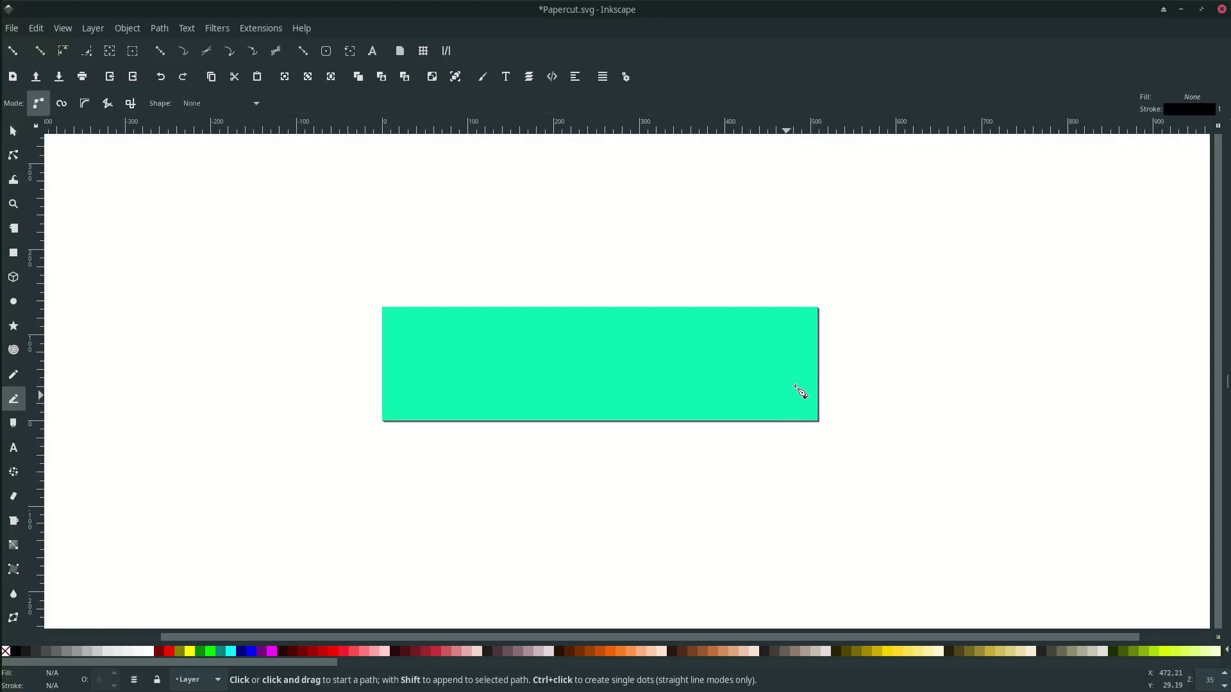
scroll(826, 362, "up", 1)
left_click(847, 330)
left_click_drag(757, 340, 716, 311)
left_click_drag(729, 248, 685, 216)
mouse_move(583, 287)
left_mouse_down()
mouse_move(565, 356)
mouse_move(465, 382)
left_mouse_up()
left_click_drag(475, 464, 513, 489)
left_click_drag(822, 476, 859, 462)
left_click(847, 330)
Reshape the left side of the wavy outline by moving its nodes and curve handles into a smoother S-curve.
key("n")
left_click(510, 376)
left_click(476, 463, "shift")
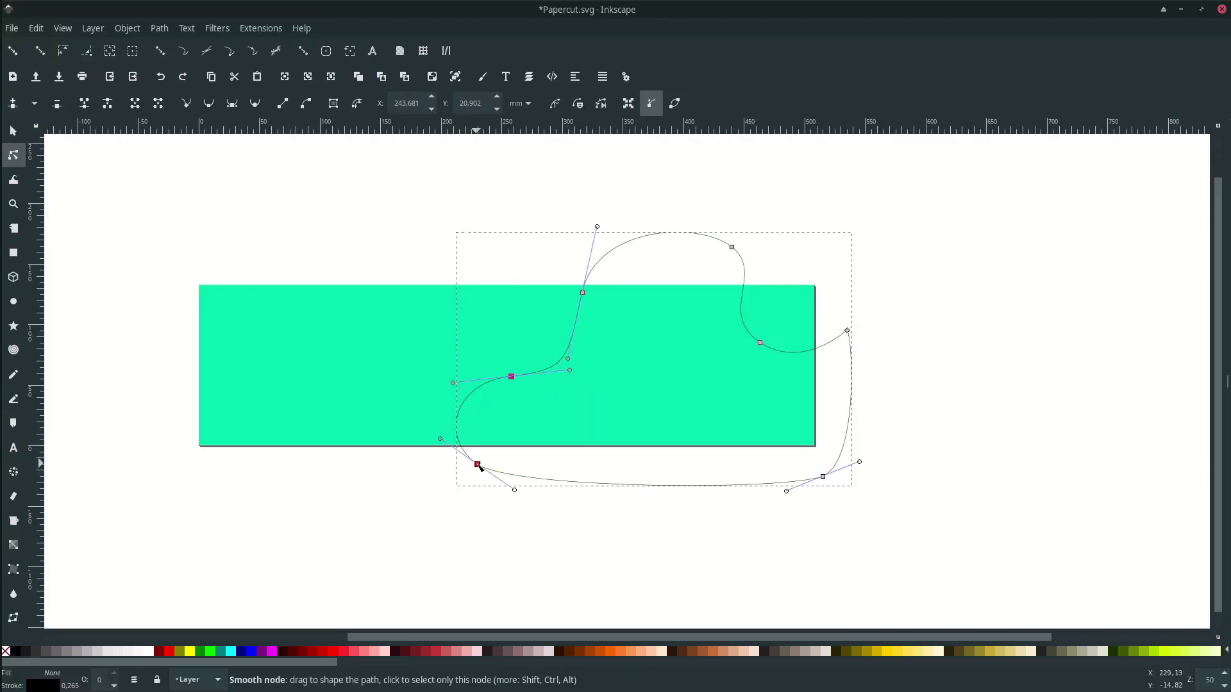
left_click_drag(476, 463, 474, 446)
left_click_drag(567, 358, 607, 352)
left_click_drag(566, 352, 574, 380)
left_click_drag(582, 292, 580, 292)
Clip the wavy outline with a duplicate of the green page-sized rectangle.
left_click(889, 413)
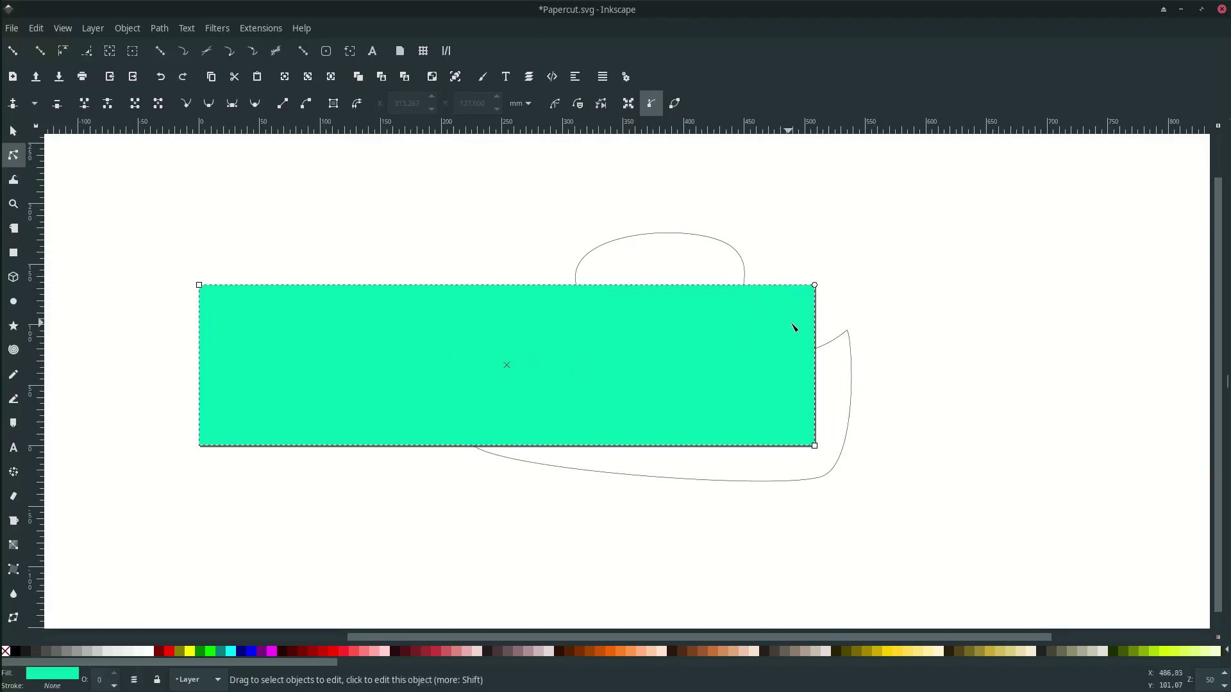
right_click(853, 360)
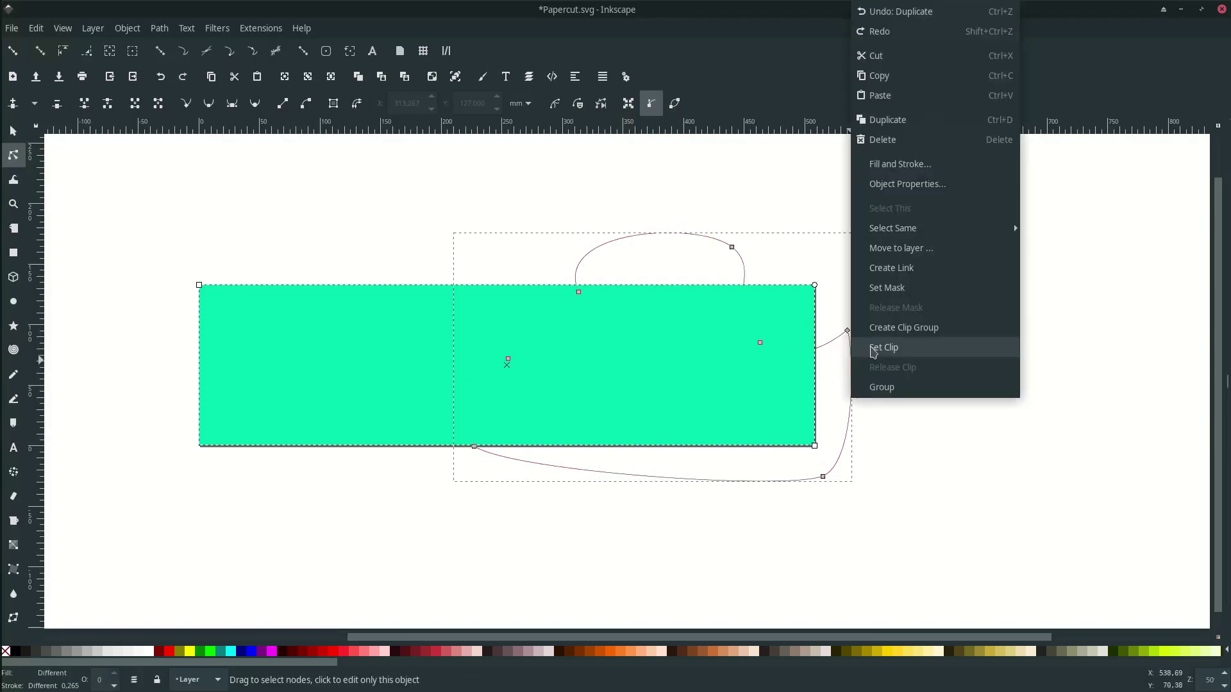
left_click(873, 351)
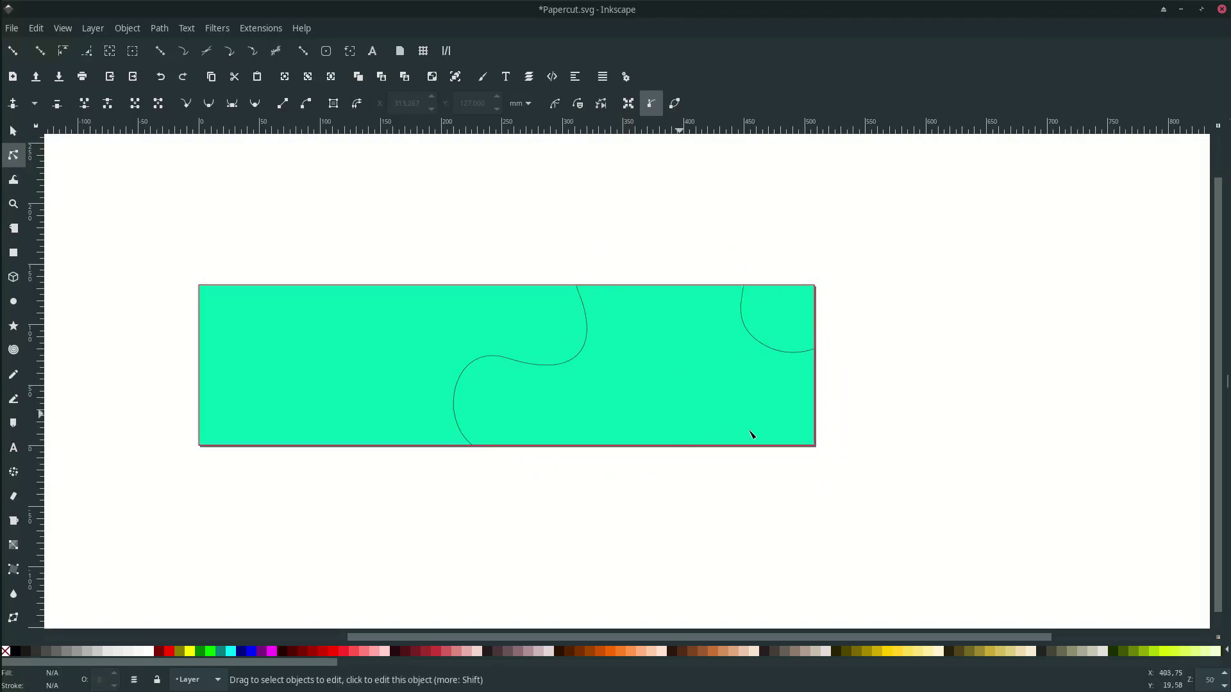
Adjust the curve handle at the middle bend of the clipped outline's left side so the transition flows gently.
left_click(764, 338)
left_click(508, 359)
left_click_drag(574, 379, 490, 324)
left_click(578, 292, "shift")
scroll(667, 430, "up", 1)
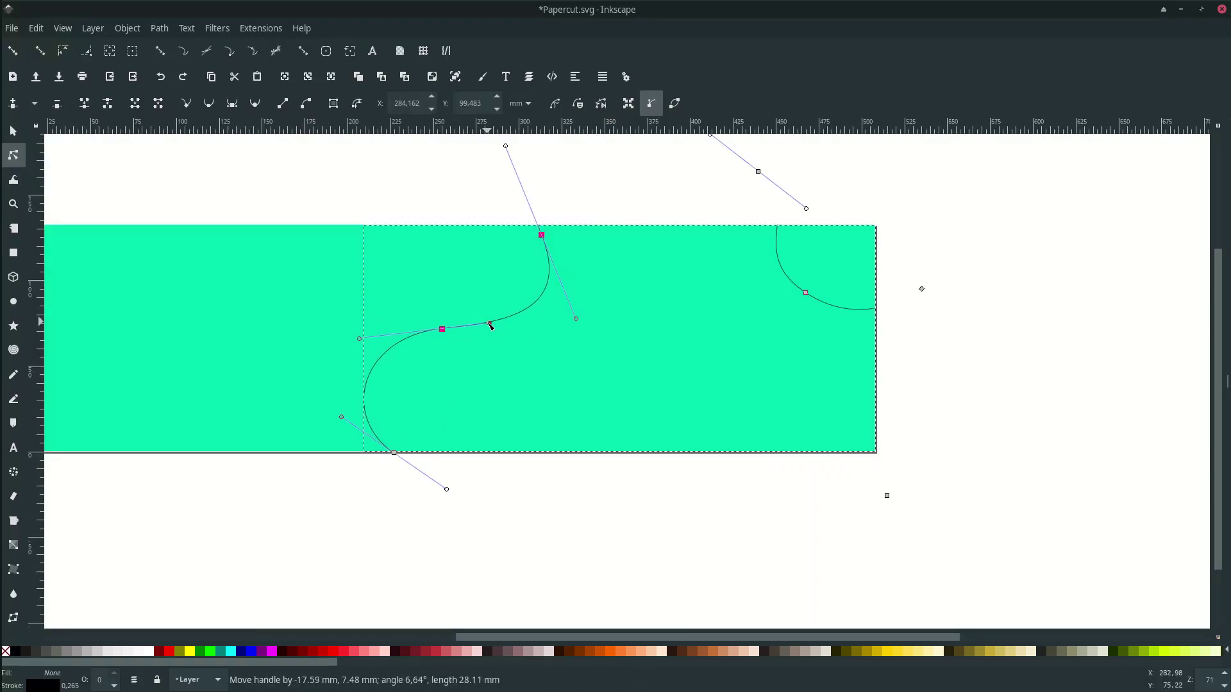
double_click(620, 494)
left_click(665, 546)
Draw a second closed outline inside the first one, with a broad rounded top and small stepped waves descending its right side.
key("b")
left_click(467, 462)
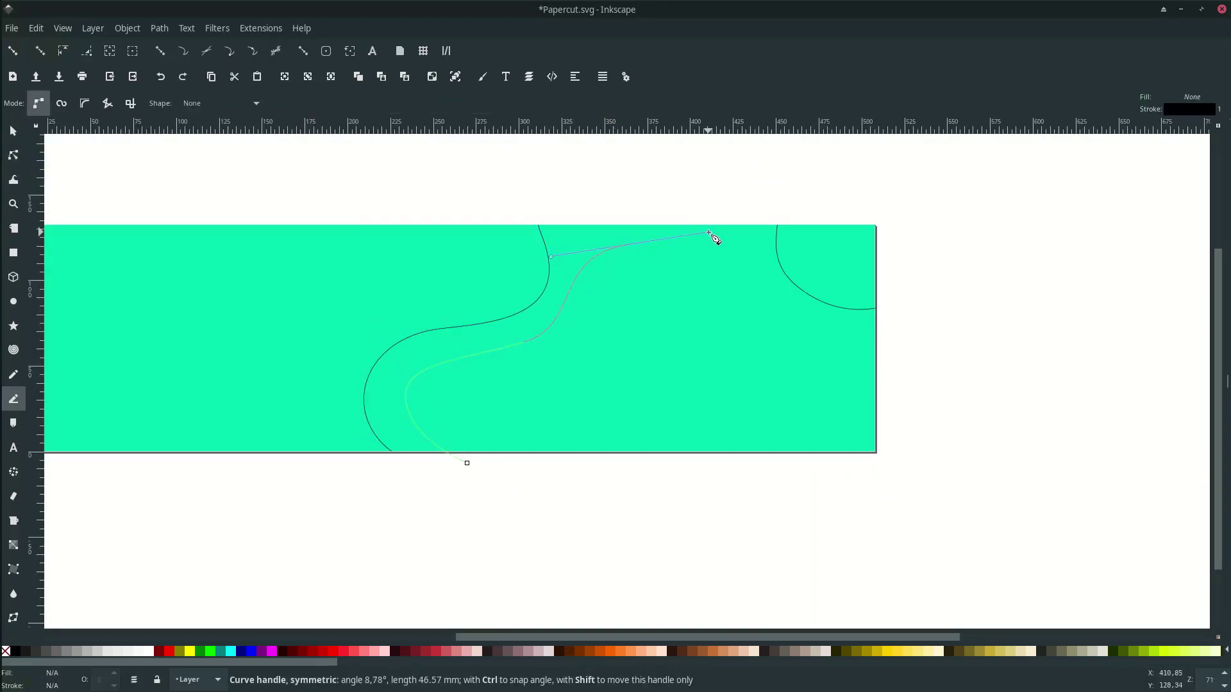
left_click_drag(709, 233, 710, 234)
left_click_drag(762, 296, 768, 338)
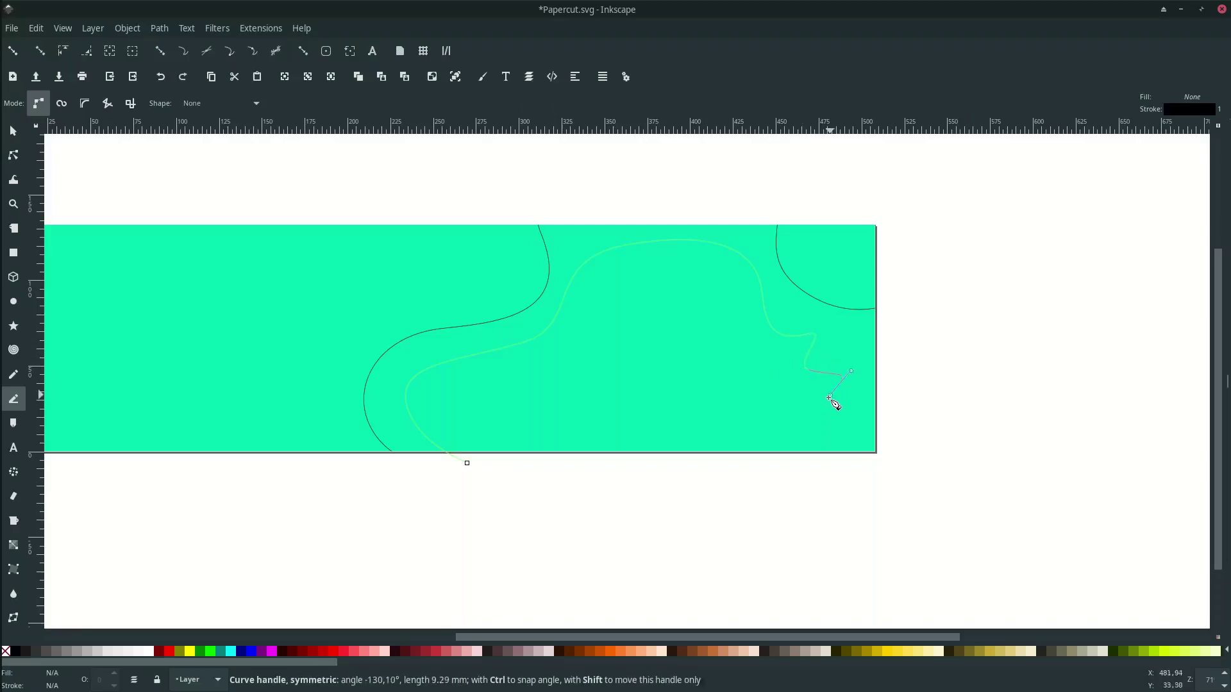
left_click_drag(923, 514, 897, 519)
left_click_drag(607, 475, 560, 479)
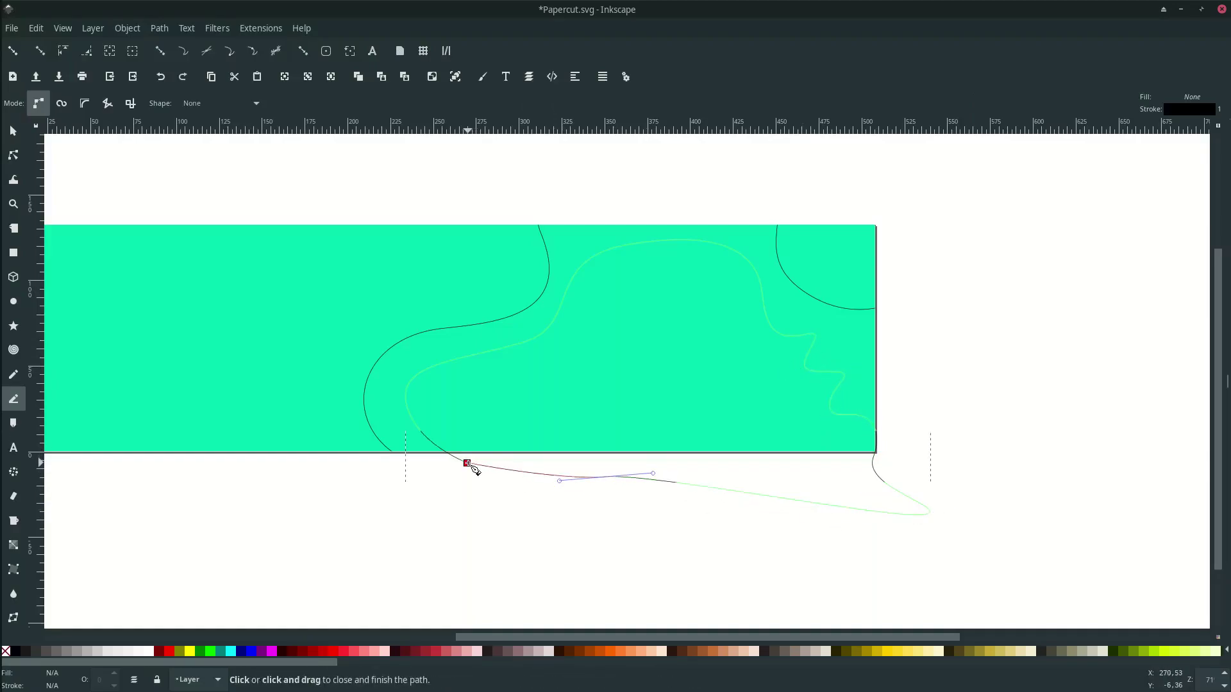
left_click(467, 463)
Clip the second outline with a duplicate of the green rectangle.
key("s")
left_click(641, 423)
key("ctrl+d")
left_click(879, 508, "shift")
right_click(865, 520)
Shift the node on the second outline's left bulge inward to widen the gap to the first outline.
key("n")
left_click(406, 402)
left_click_drag(406, 404, 485, 379)
left_click(628, 494)
Draw a third closed outline inside the second one, with several irregular peaks along its top and right side.
key("b")
left_click(529, 473)
scroll(612, 304, "up", 3)
left_click_drag(564, 359, 584, 332)
key("BackSpace")
scroll(461, 400, "down", 1)
left_click_drag(638, 254, 664, 252)
scroll(609, 357, "down", 1)
left_click_drag(600, 309, 611, 327)
left_click_drag(667, 306, 704, 268)
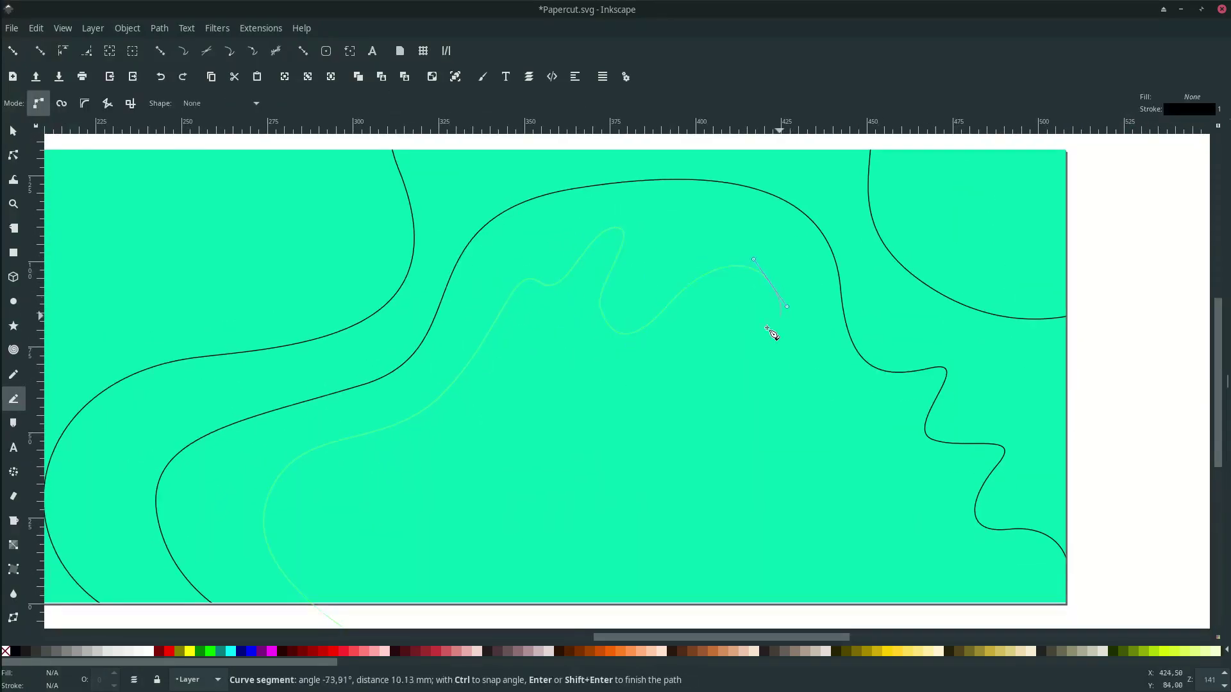
left_click_drag(734, 361, 741, 379)
left_click_drag(811, 367, 832, 382)
scroll(768, 372, "down", 3)
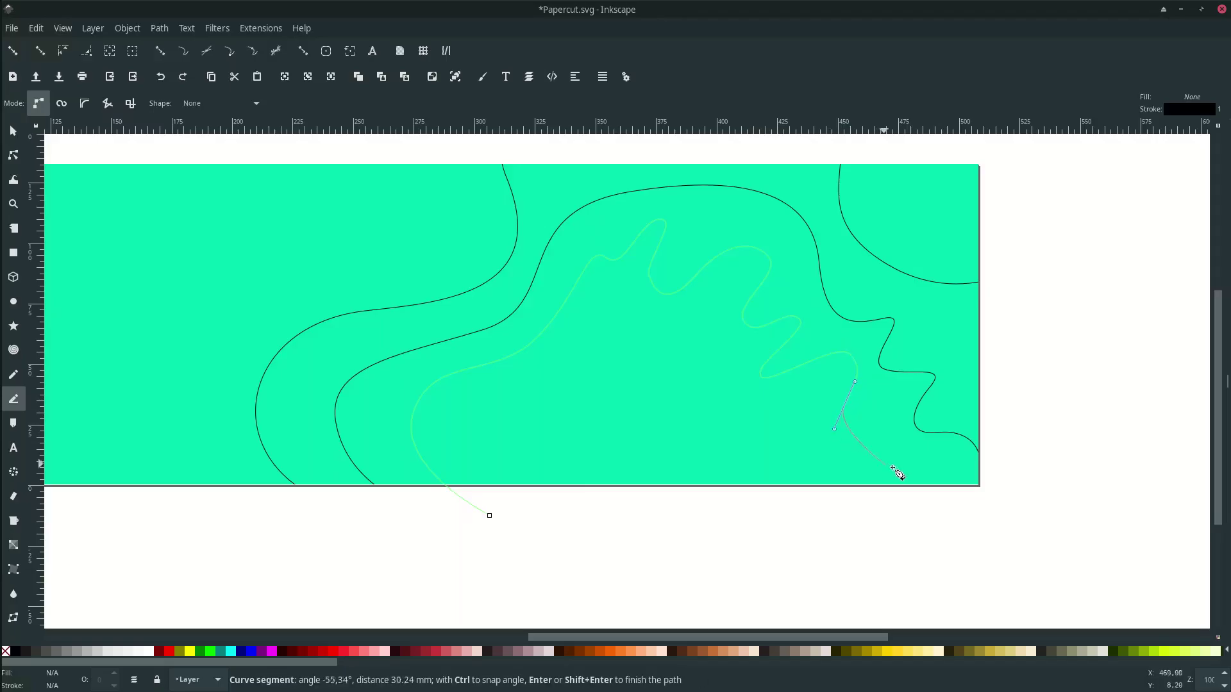
left_click(706, 498)
left_click(524, 501)
left_click(490, 515)
Clip the third outline with a duplicate of the green rectangle.
key("s")
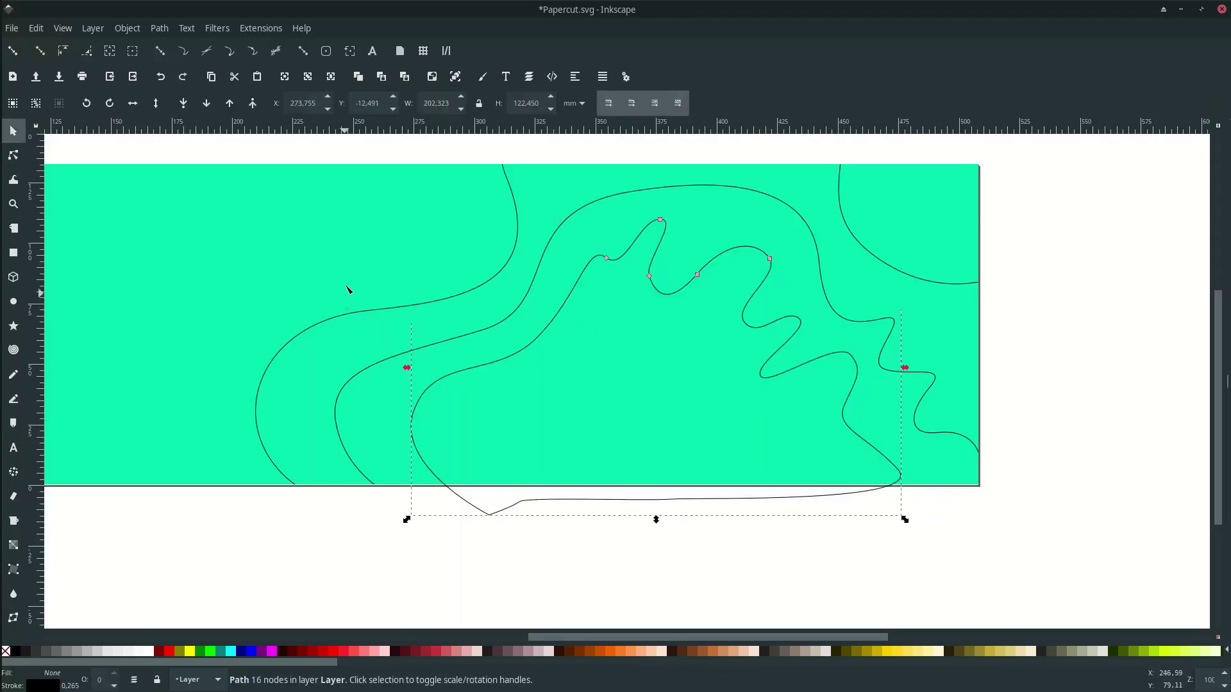
left_click(349, 289)
key("ctrl+d")
key("n")
left_click(489, 515, "shift")
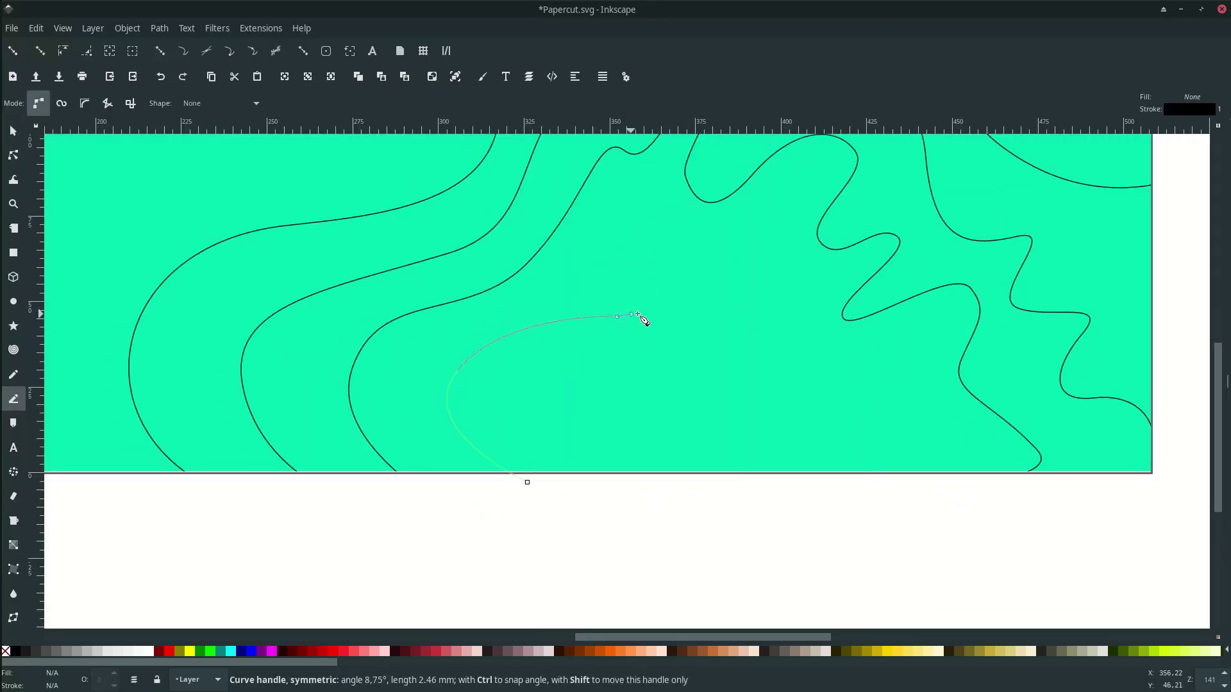
Draw a fourth closed outline with three finger-like lobes inside the third one and clip it to the page rectangle.
left_click_drag(637, 314, 664, 290)
left_click_drag(701, 282, 695, 318)
left_click_drag(676, 336, 689, 366)
left_click_drag(755, 311, 785, 298)
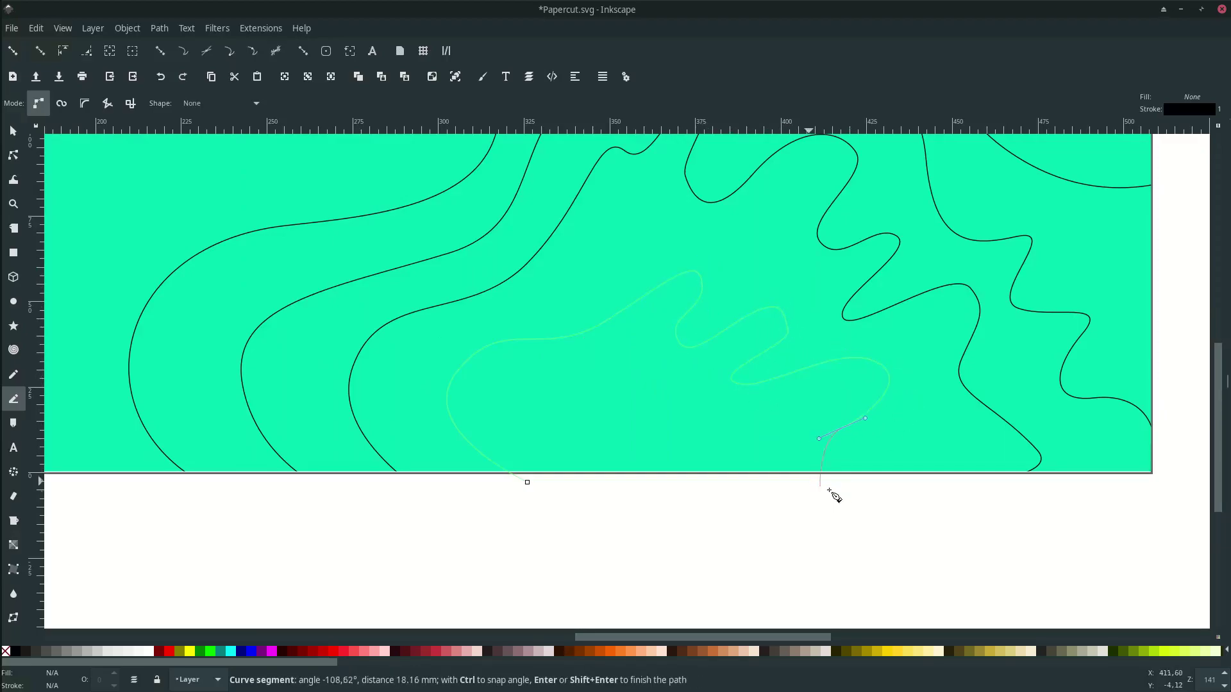
left_click(830, 491)
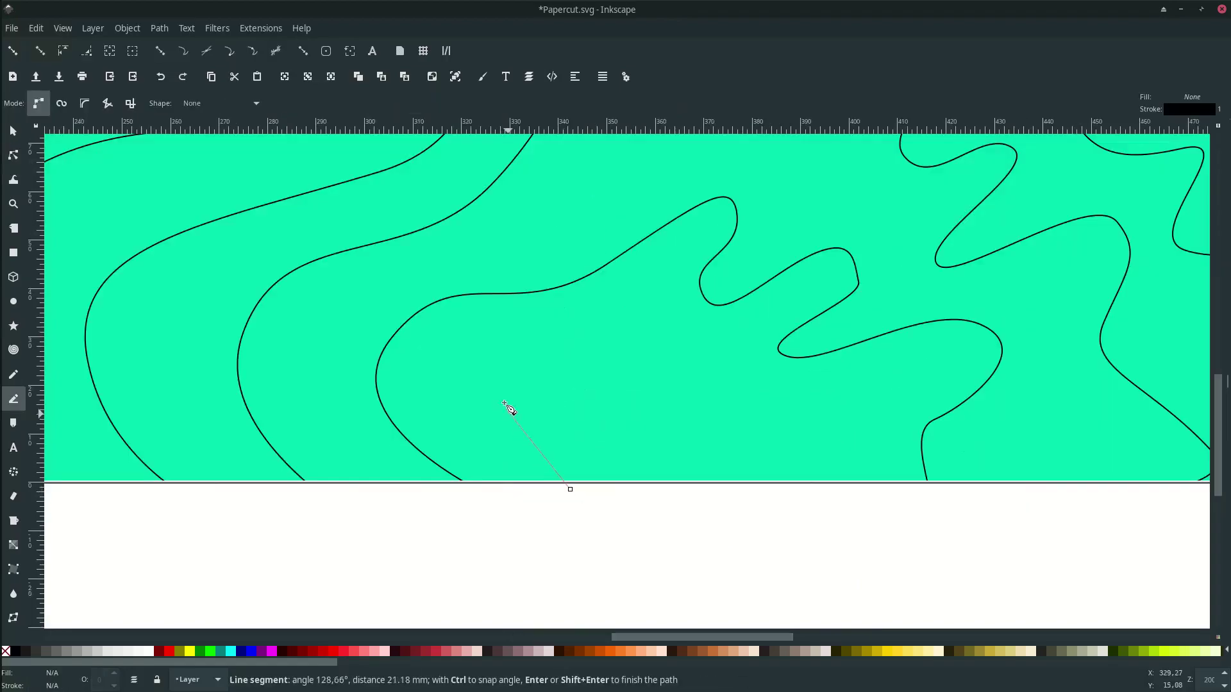
Draw a fifth closed outline as a low, gently dipping shape inside the fourth one at the page's lower edge.
left_click_drag(620, 334, 687, 312)
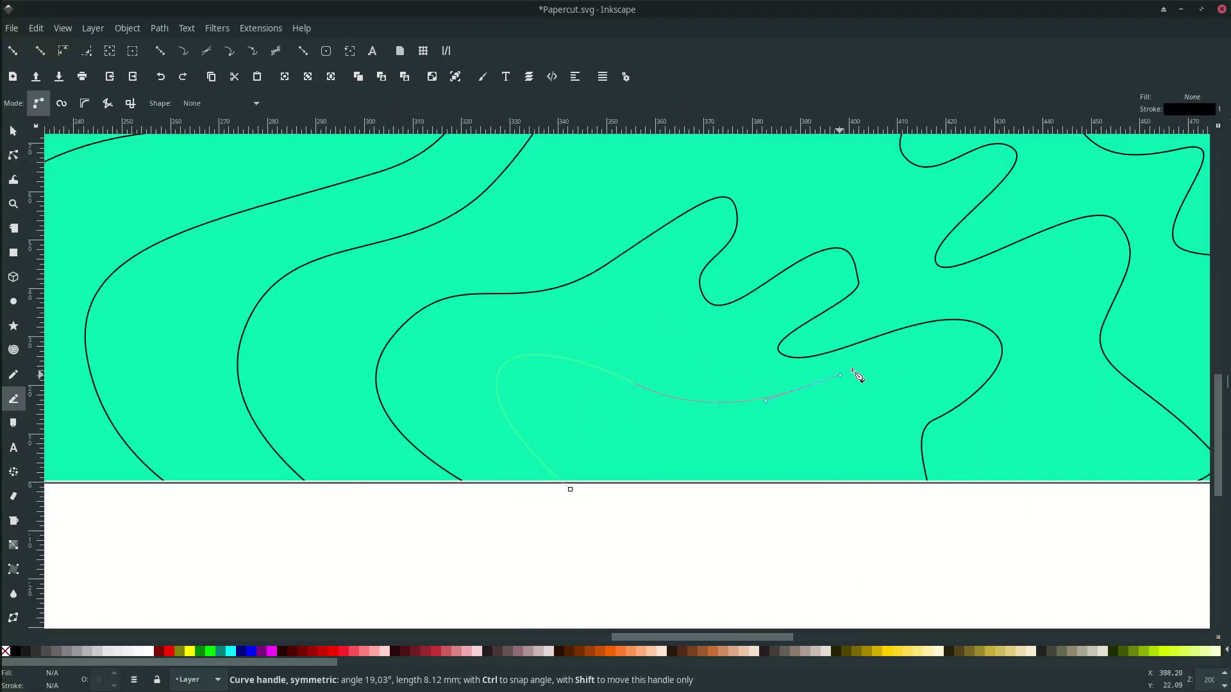
left_click_drag(849, 469, 849, 470)
left_click(869, 502)
left_click(570, 489)
Clip the fifth outline with a duplicate of the green rectangle.
scroll(678, 497, "down", 4)
key("s")
left_click(681, 487)
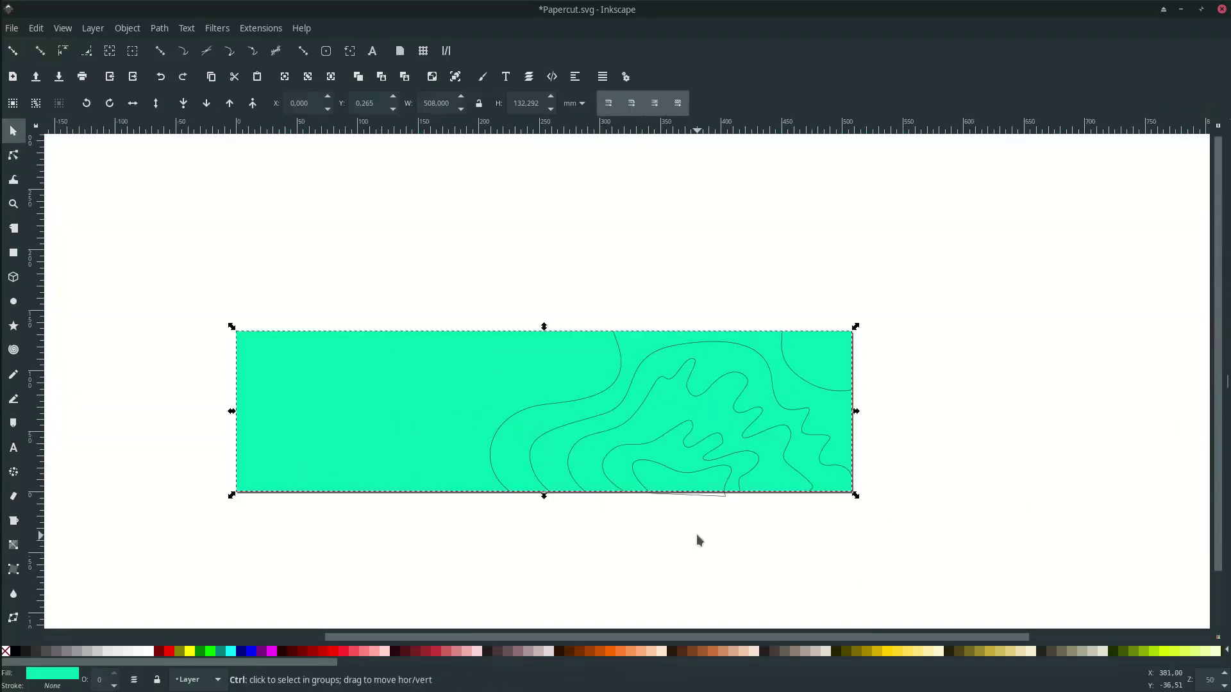
key("ctrl+d")
scroll(706, 511, "up", 3)
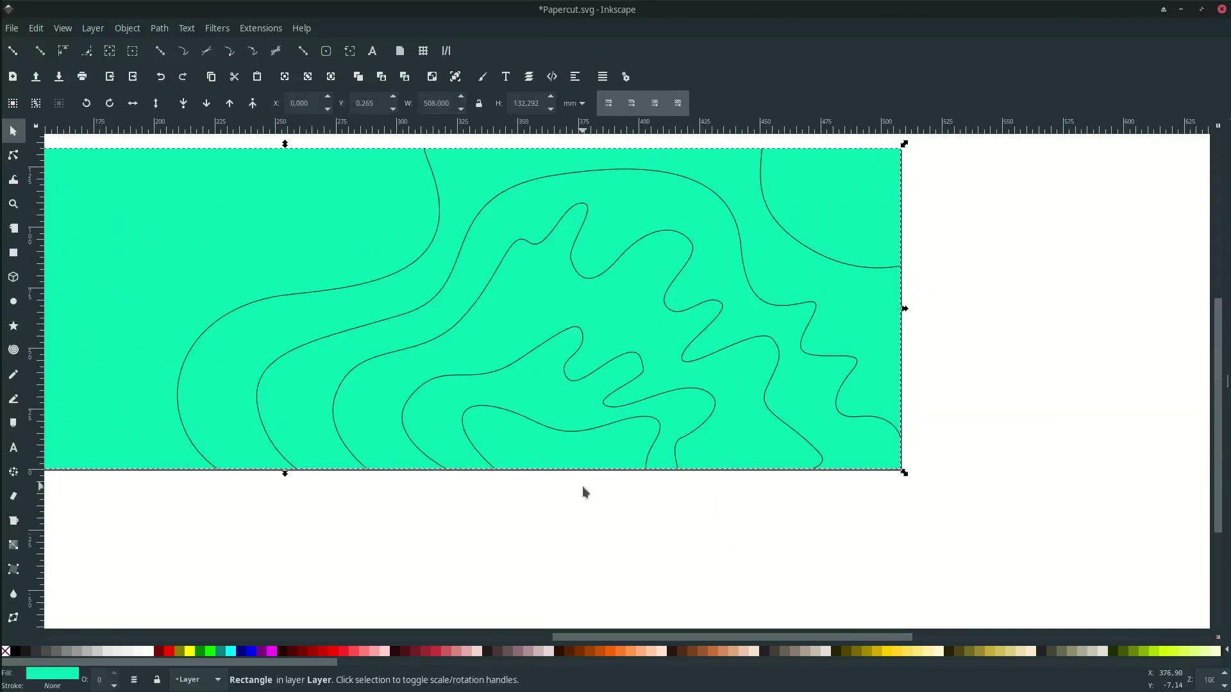
Simplify the first peak of the fourth outline by adjusting its curve handle and removing the extra cusp node.
double_click(580, 328)
scroll(516, 362, "up", 1)
left_click_drag(579, 318, 577, 286)
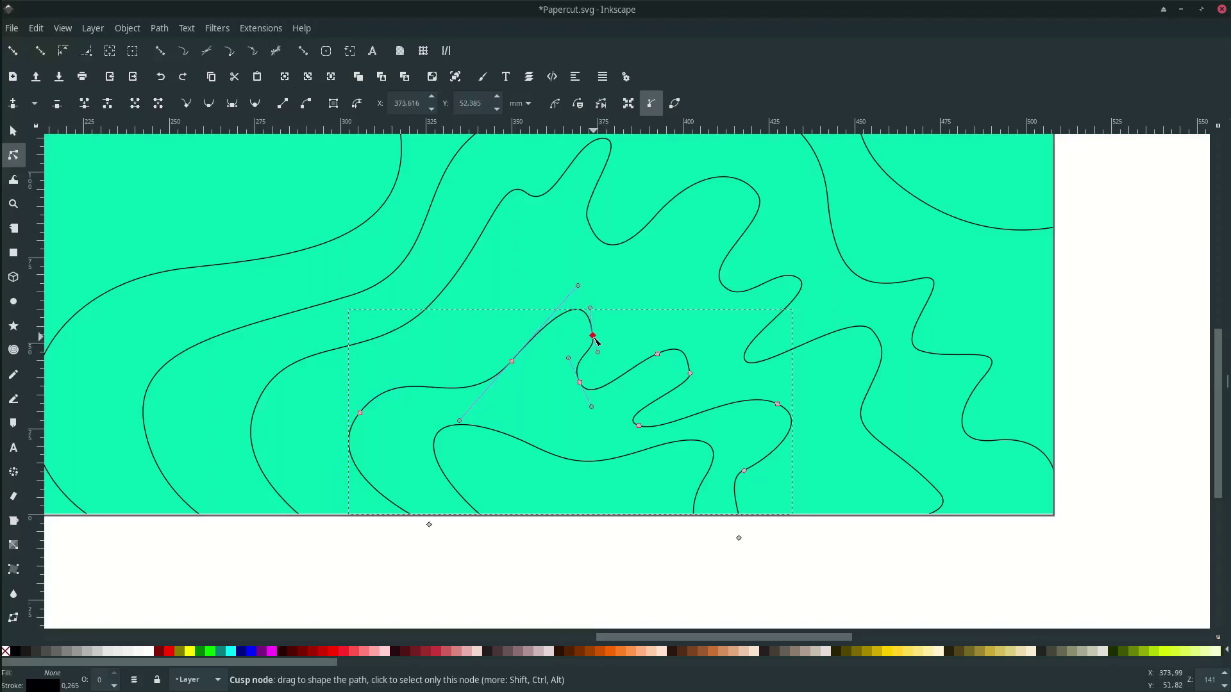
scroll(632, 508, "down", 3)
scroll(650, 379, "up", 3)
Undo the last node edit and make the node on the fourth outline's second peak symmetric.
left_click(619, 358)
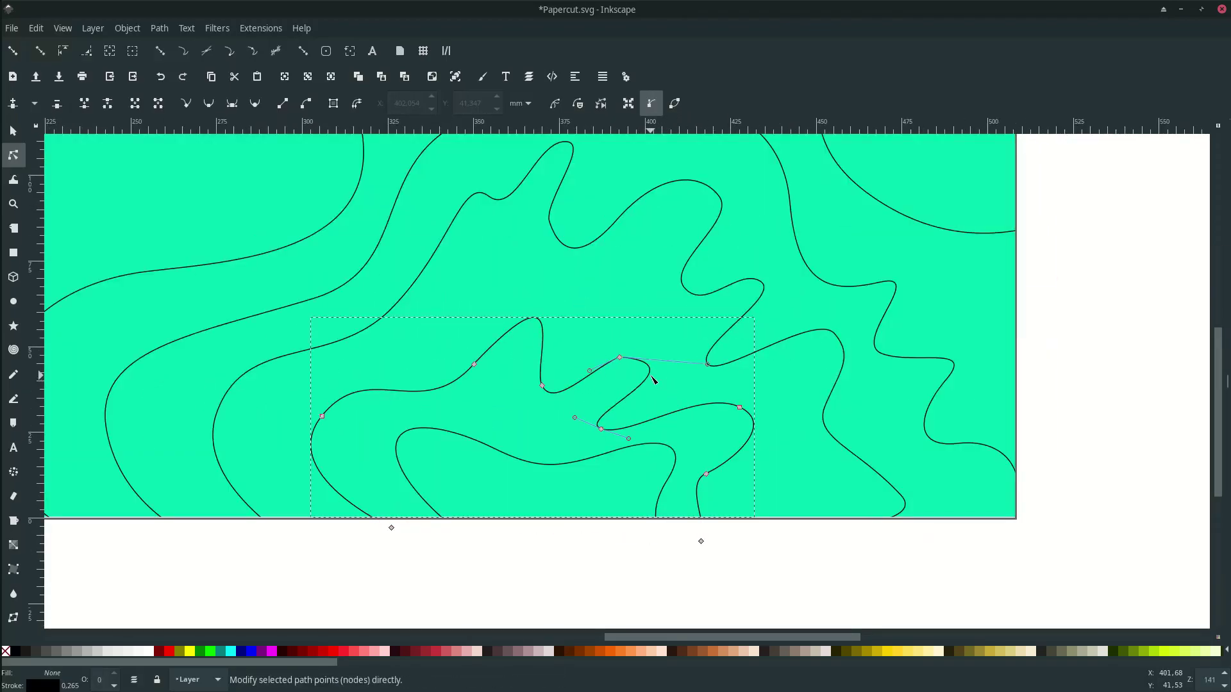
key("ctrl+z")
left_click(619, 357)
left_click(232, 103)
Smooth the fourth outline's right end by removing its extra node, making the upper node symmetric, and repositioning the end node and handle.
left_click_drag(728, 464, 711, 454)
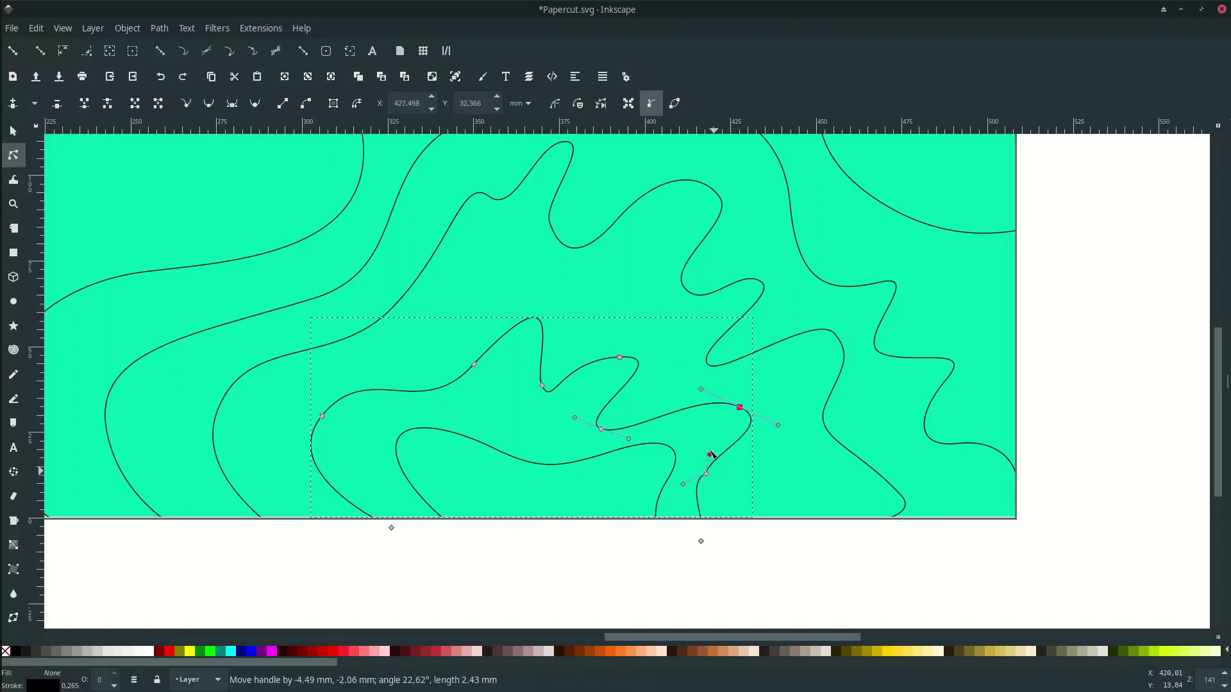
left_click(739, 407)
left_click(232, 103)
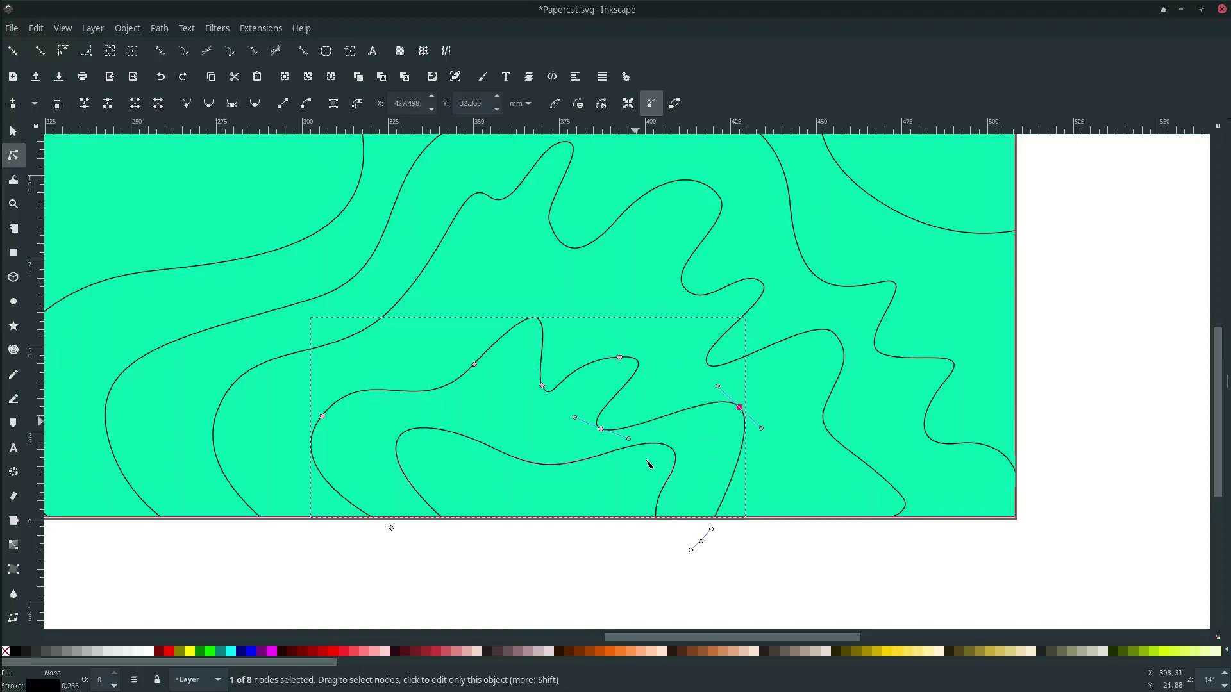
left_click_drag(701, 541, 679, 533)
mouse_move(761, 429)
left_mouse_down()
mouse_move(732, 443)
mouse_move(760, 407)
mouse_move(768, 444)
left_mouse_up()
key("s")
left_click(776, 534)
Draw a small elongated closed shape between the third outline and the fourth outline's first peak.
scroll(776, 534, "down", 2)
scroll(776, 586, "down", 1)
scroll(699, 475, "up", 3)
key("b")
scroll(650, 345, "down", 1)
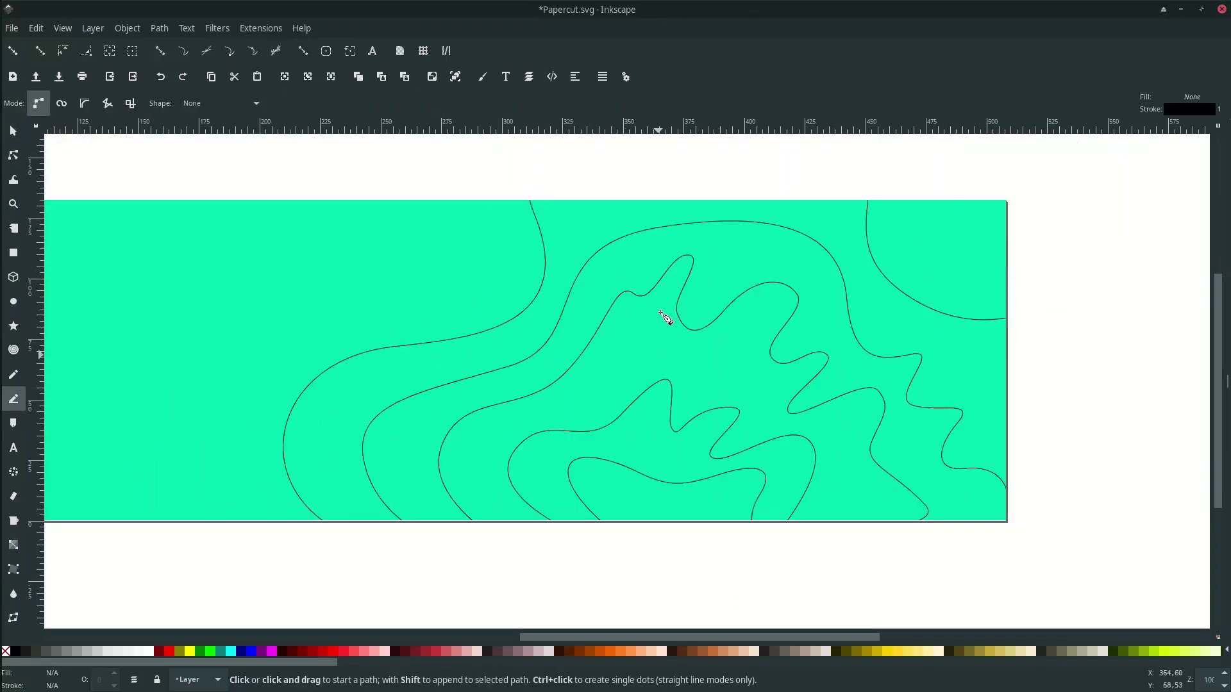
scroll(639, 361, "up", 1)
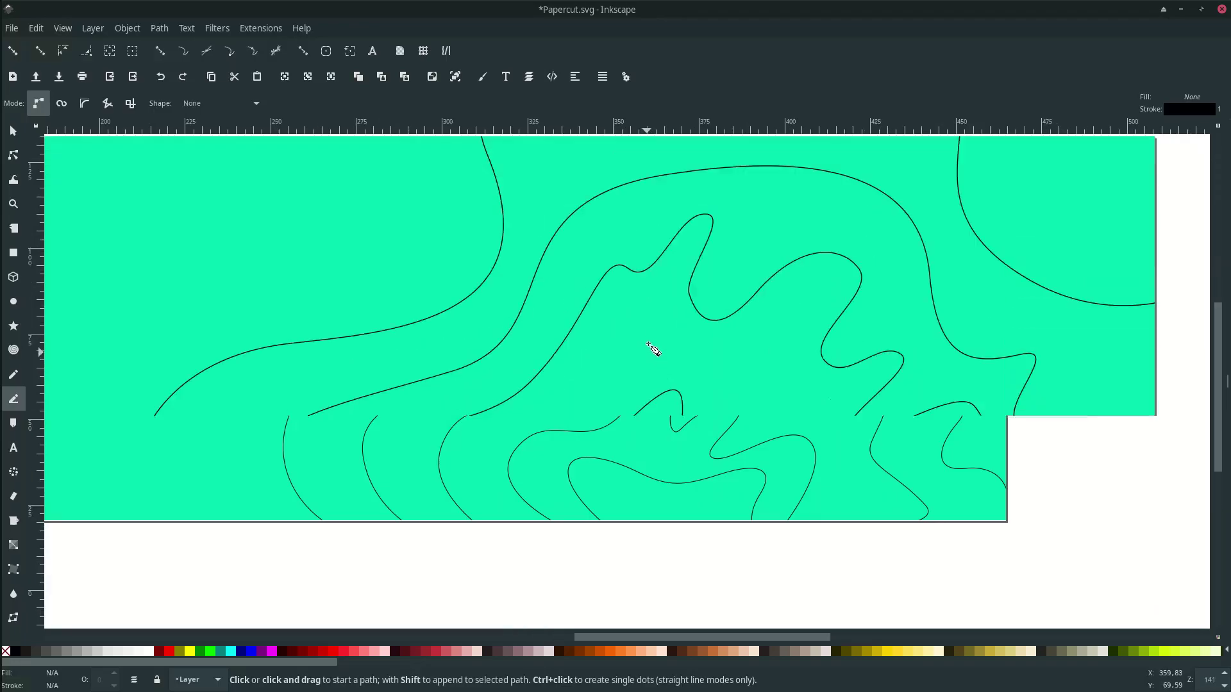
left_click(648, 319)
mouse_move(587, 382)
left_mouse_down()
mouse_move(579, 389)
mouse_move(667, 348)
mouse_move(658, 392)
left_mouse_up()
left_click(648, 320)
key("n")
scroll(632, 340, "down", 4)
key("s")
Draw a small round closed shape beneath the fourth outline's first peak.
key("b")
left_click(654, 337)
left_click(654, 338)
key("n")
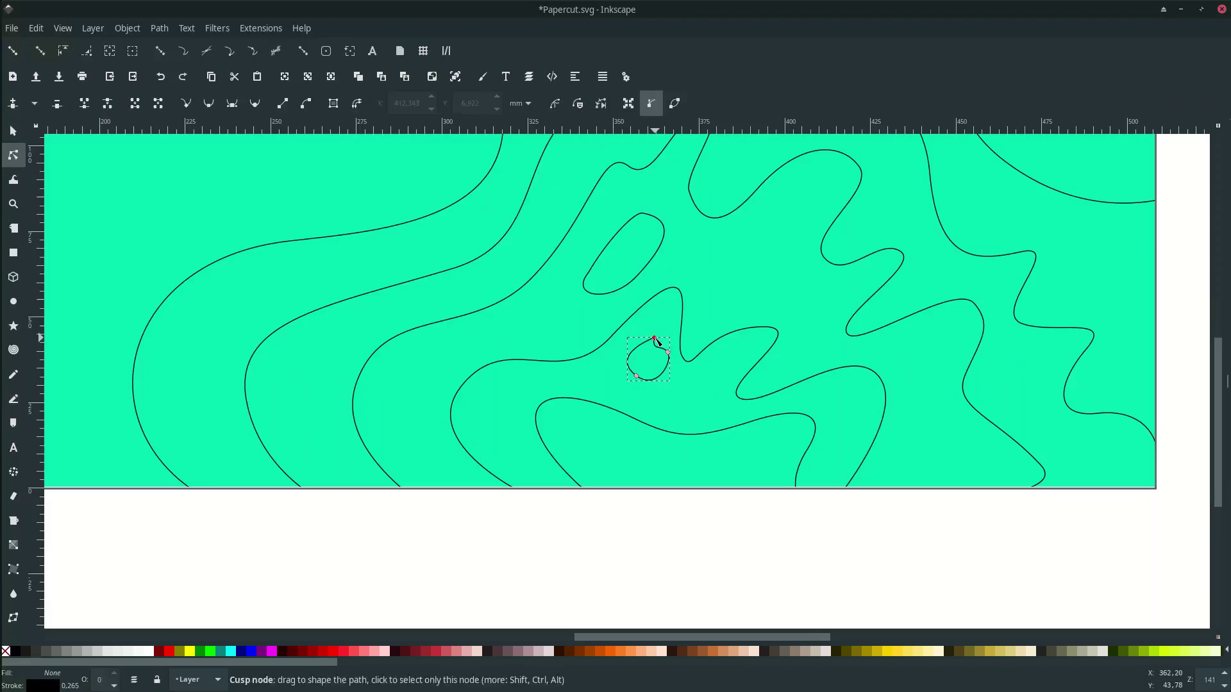
key("s")
Draw a small curved bean shape near the page's right edge, outside the second outline.
scroll(657, 362, "down", 1)
key("b")
left_click(677, 231)
key("Escape")
left_click(865, 328)
left_click(865, 328)
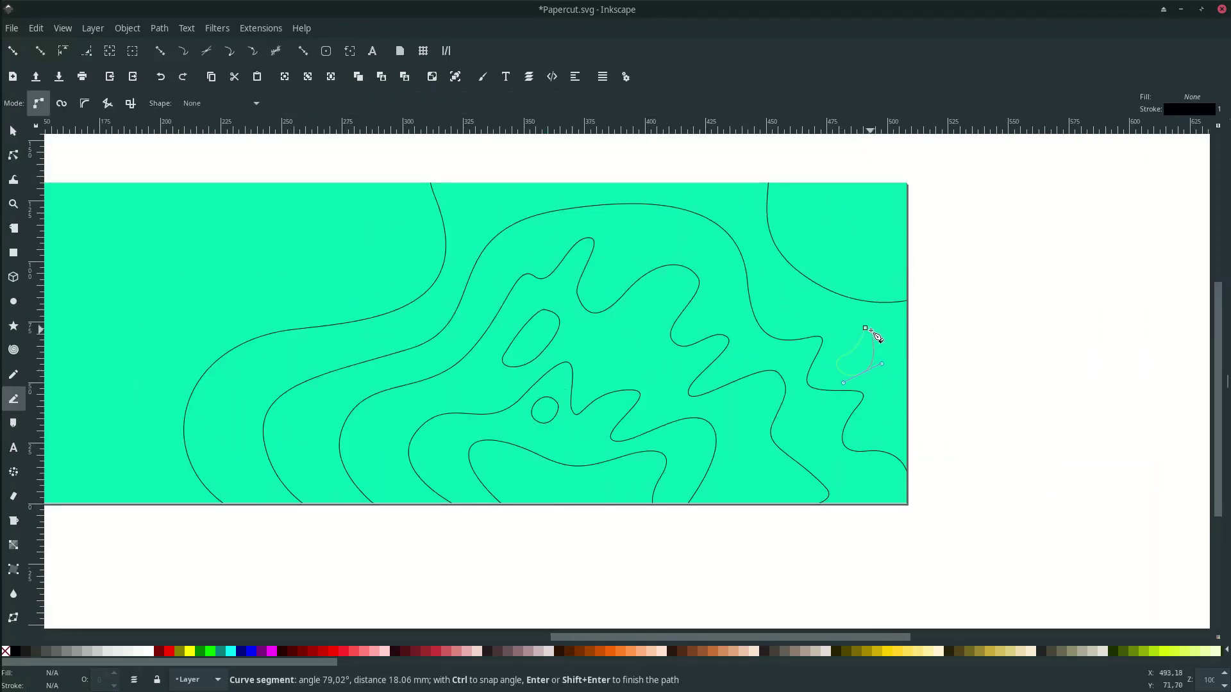
left_click_drag(865, 329, 849, 328)
Draw a small crescent shape inside the top of the second outline and refine its nodes.
left_click(681, 229)
mouse_move(640, 239)
left_mouse_down()
mouse_move(621, 258)
mouse_move(707, 255)
left_mouse_up()
mouse_move(681, 228)
left_mouse_down()
mouse_move(663, 219)
mouse_move(685, 247)
left_mouse_up()
key("n")
left_click(671, 242)
scroll(681, 229, "up", 2)
left_click_drag(640, 212, 609, 213)
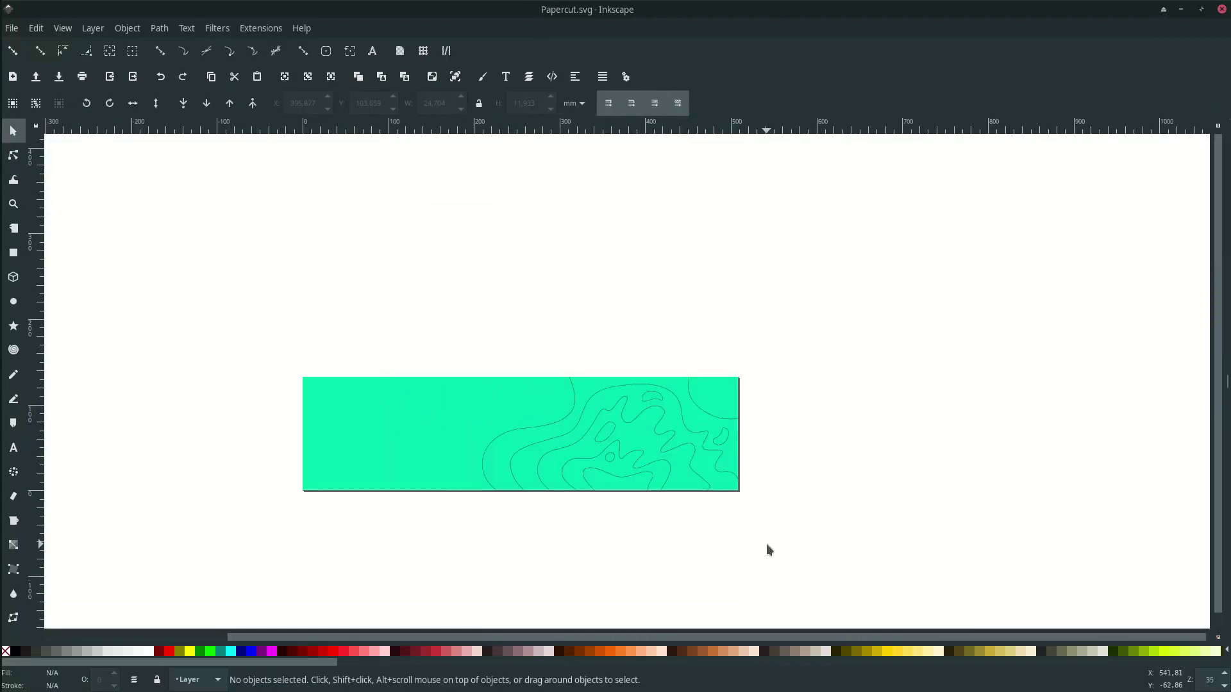
Make the Palette layer visible above the banner and close the layer settings.
left_click(529, 78)
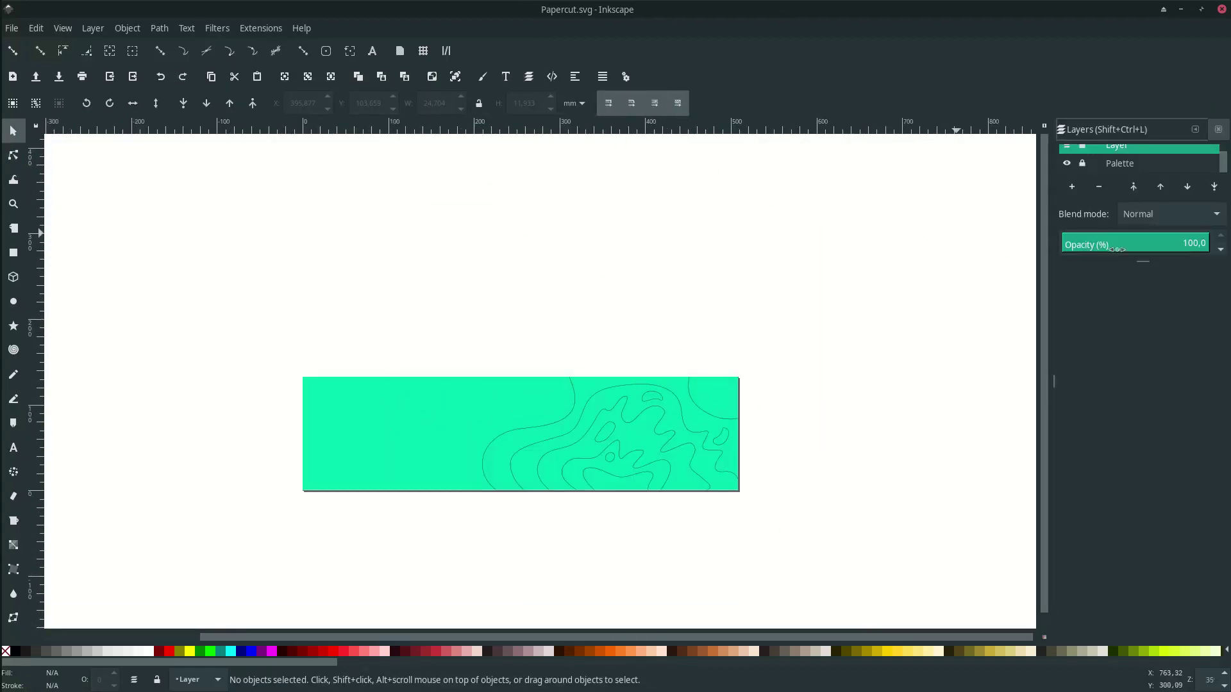
left_click(1068, 164)
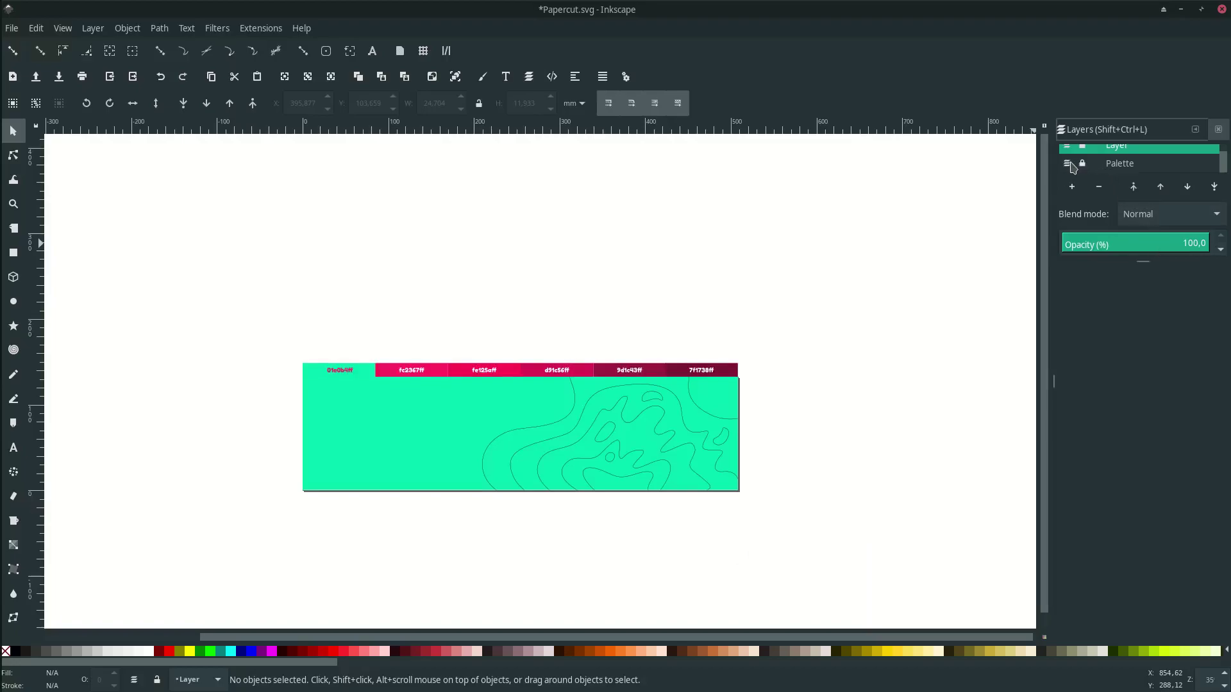
left_click(1217, 134)
Fill the outermost wavy outline with the palette colour fc2367.
scroll(540, 421, "up", 1)
key("n")
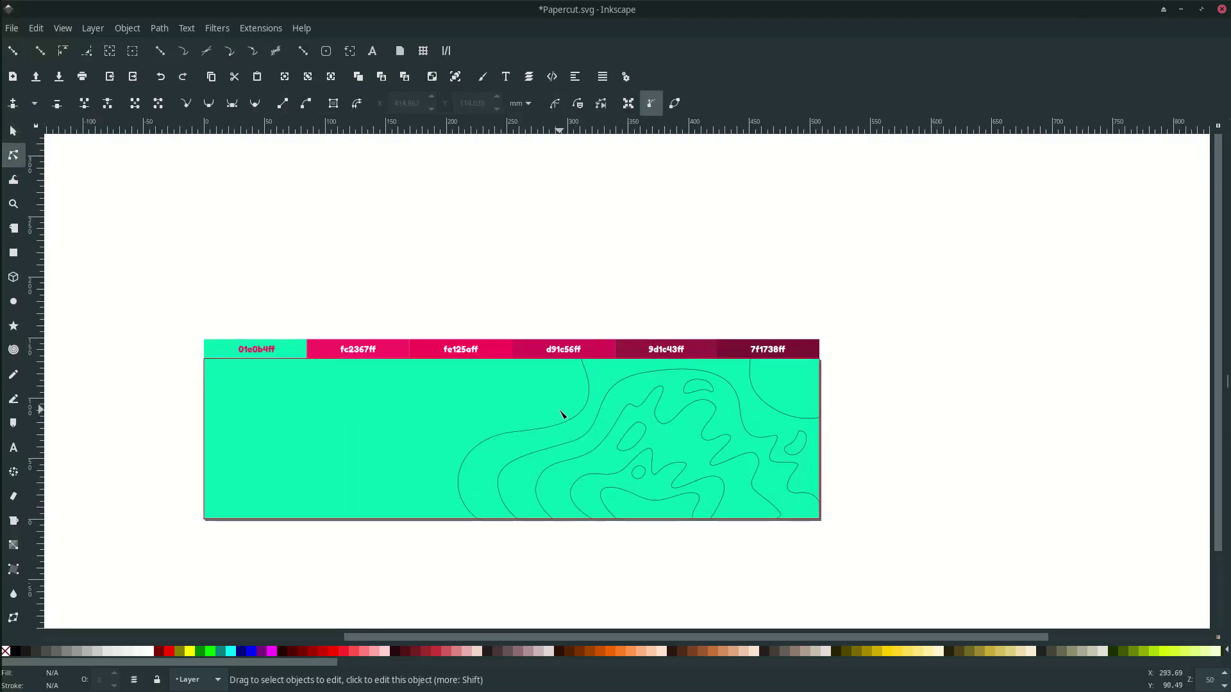
scroll(561, 425, "left", 2)
left_click(588, 432)
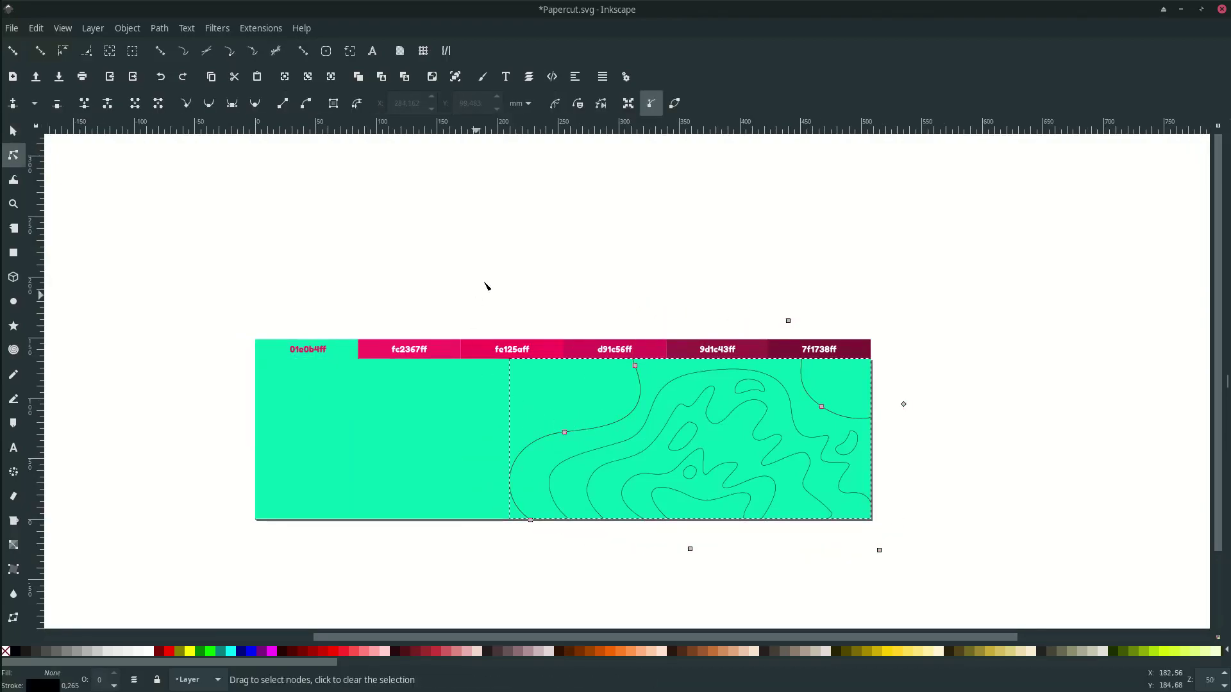
key("d")
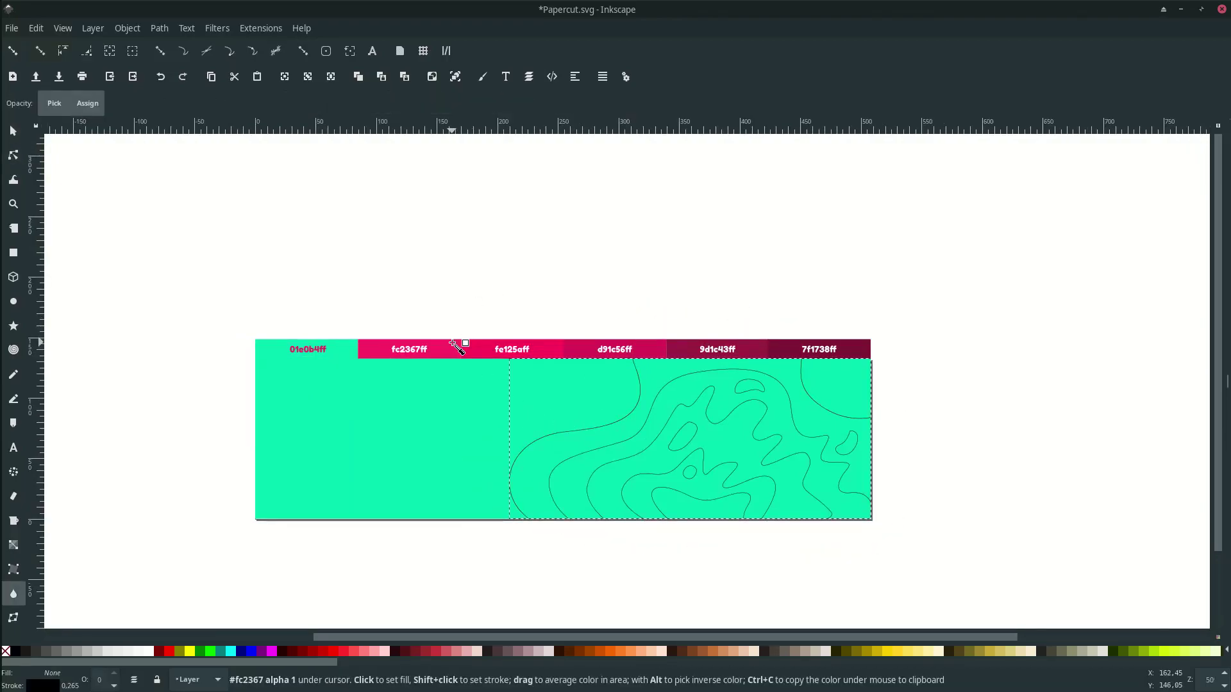
left_click(457, 348)
Fill the second wavy outline with the palette colour fe125a.
key("n")
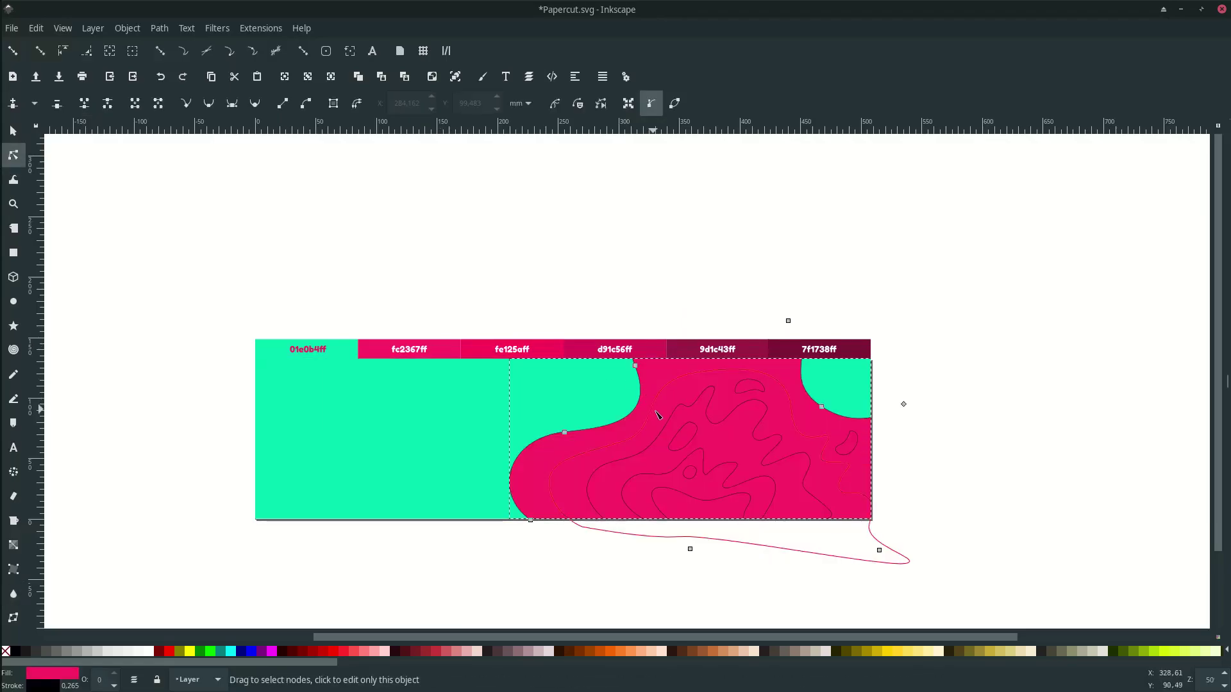
left_click(656, 408)
key("d")
left_click(475, 345)
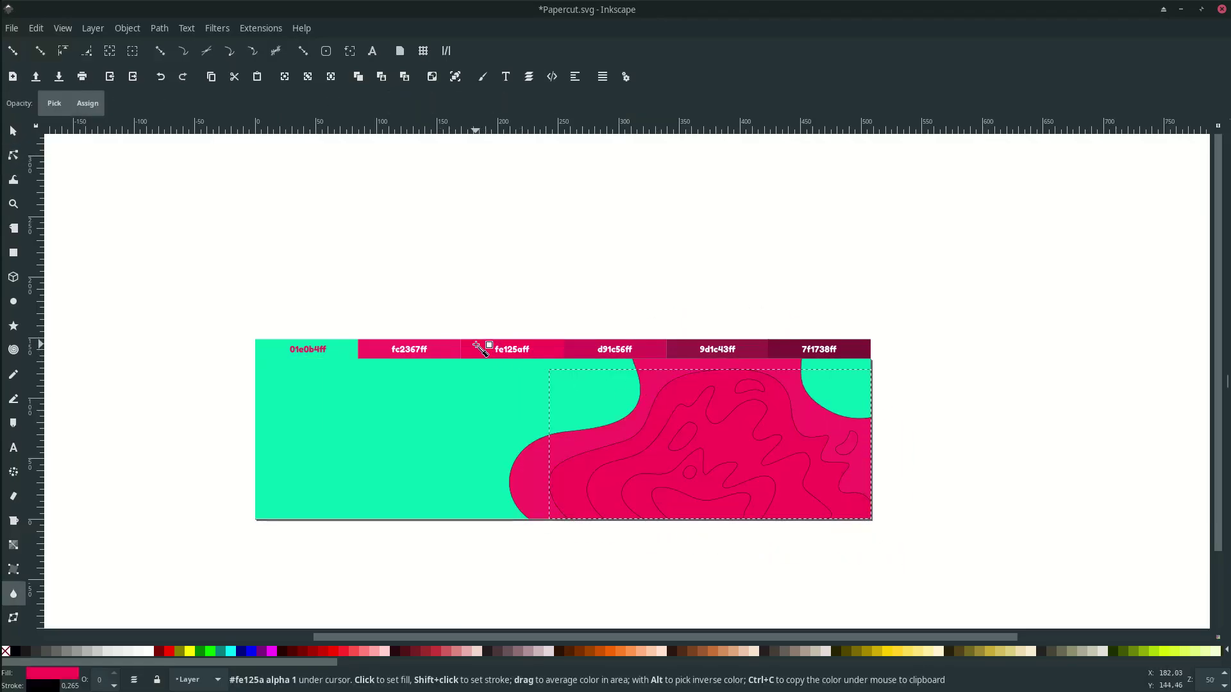
Fill the third wavy outline with the palette colour d91c56.
key("n")
left_click(667, 418)
key("d")
key("s")
left_click(704, 282)
key("n")
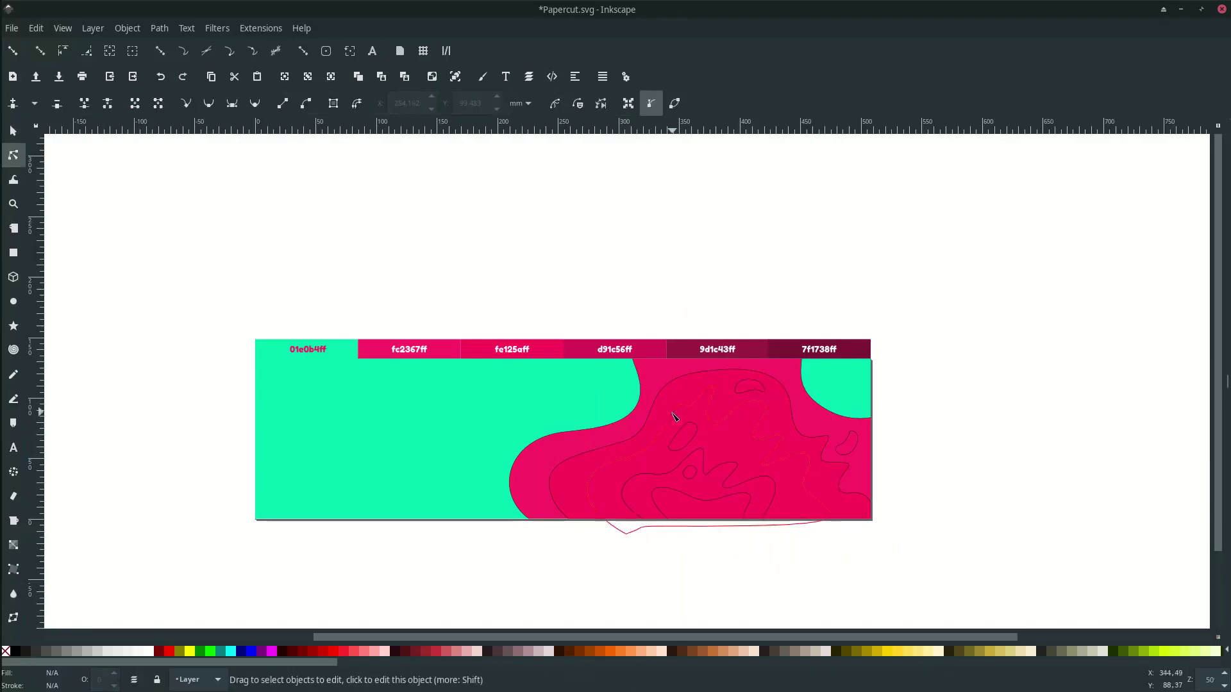
left_click(674, 415)
key("d")
left_click(640, 350)
Fill the fourth wavy outline with the palette colour 9d1c43.
key("n")
left_click(703, 453)
key("d")
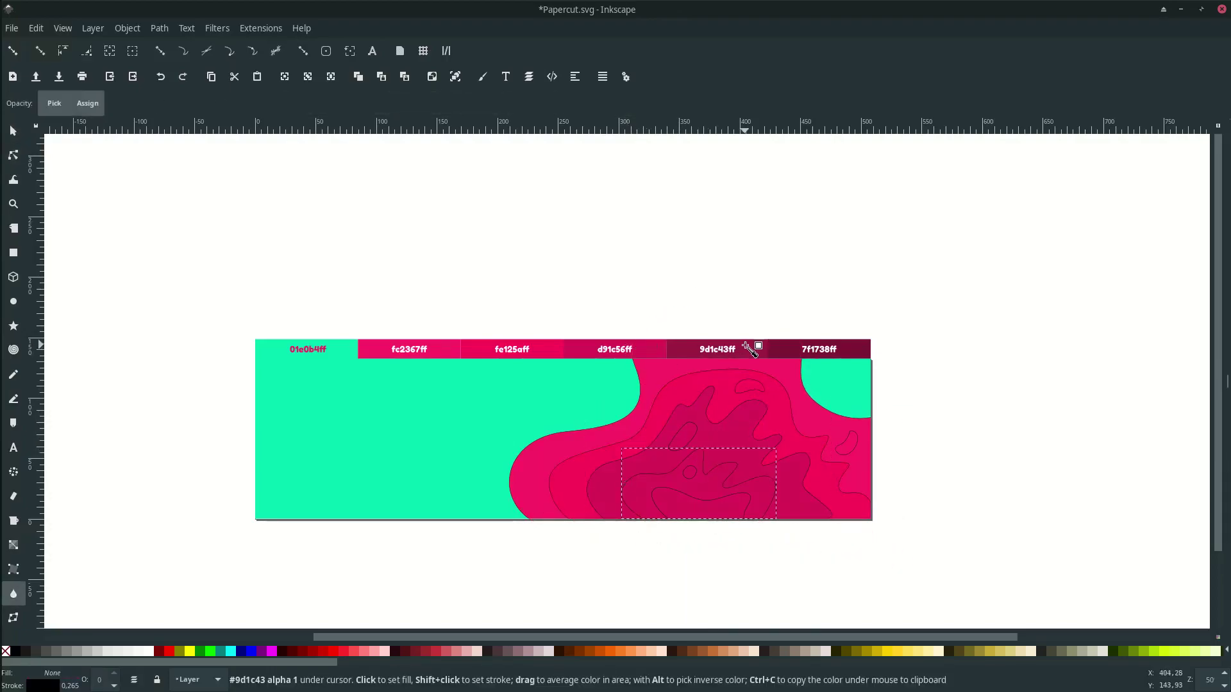
left_click(744, 346)
Fill the innermost wavy outline with the palette colour 7f1738.
key("n")
key("d")
left_click(846, 352)
key("n")
left_click(953, 384)
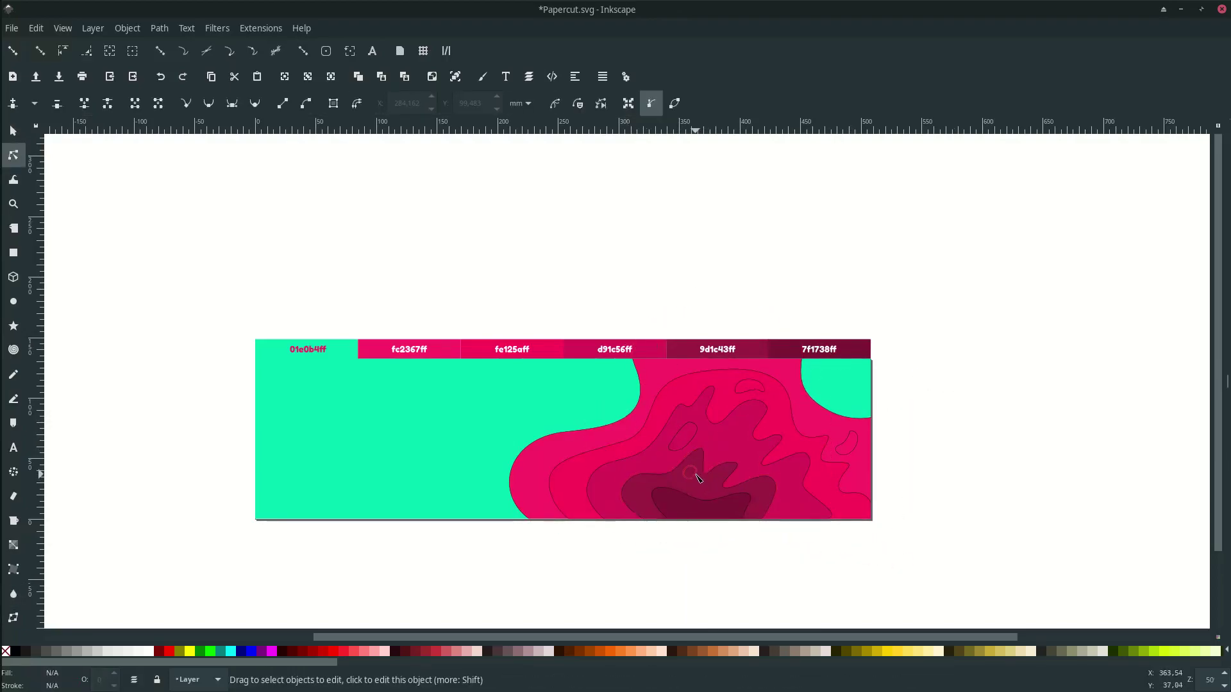
Fill the small round shape with the third layer's colour and the elongated shape with the second layer's fe125a.
left_click(689, 480)
key("d")
left_click(716, 455)
key("n")
left_click(686, 436)
key("d")
left_click(725, 405)
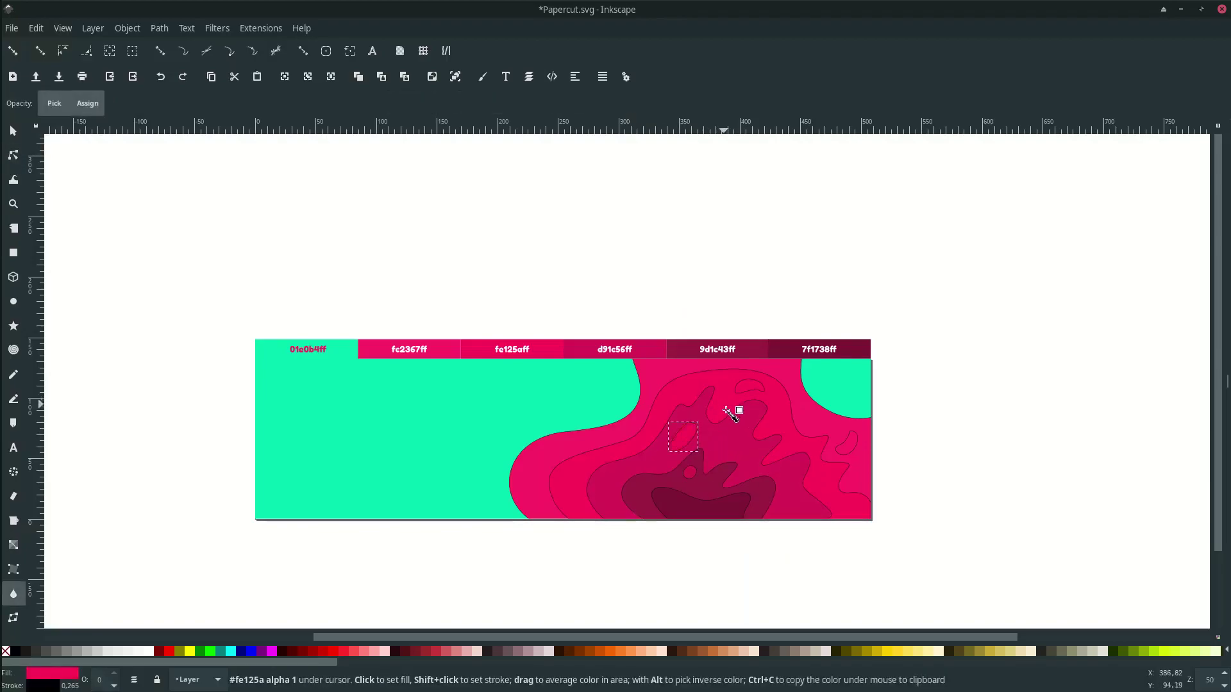
Fill the small crescent at the top with the third layer's colour.
key("n")
key("d")
left_click(750, 434)
Fill the small bean shape near the right edge with the second layer's colour and save the drawing.
key("n")
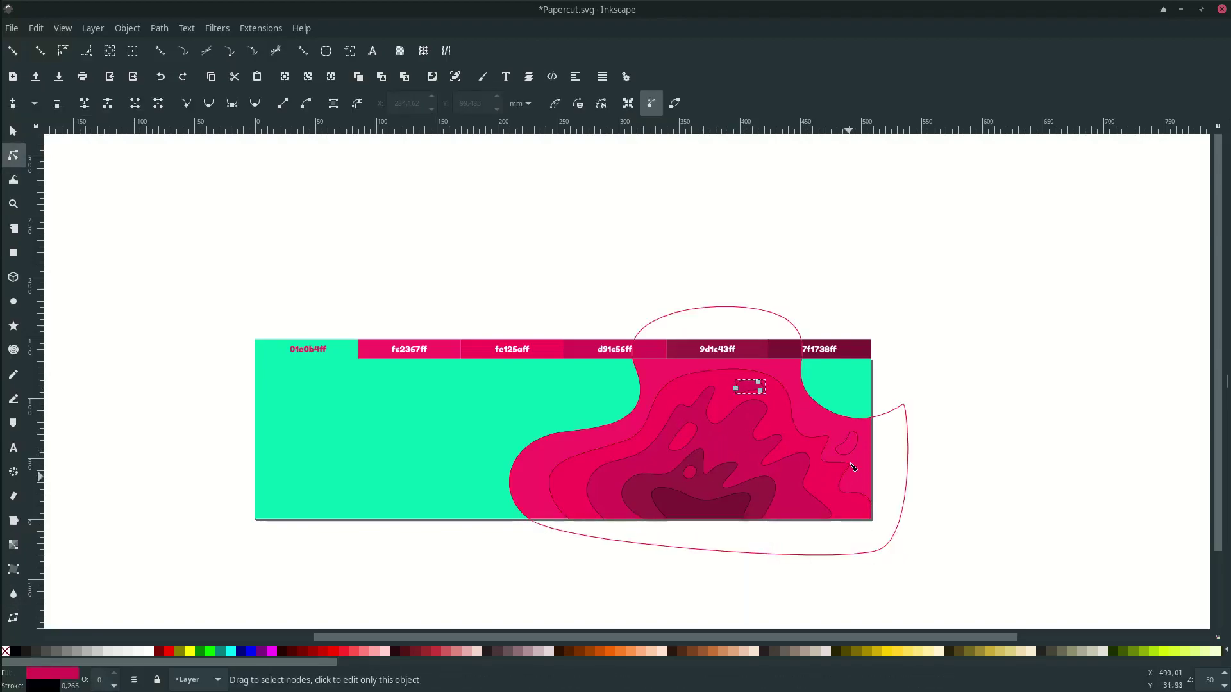
left_click(852, 449)
key("d")
left_click(827, 482)
key("s")
left_click(928, 480)
key("n")
key("ctrl+s")
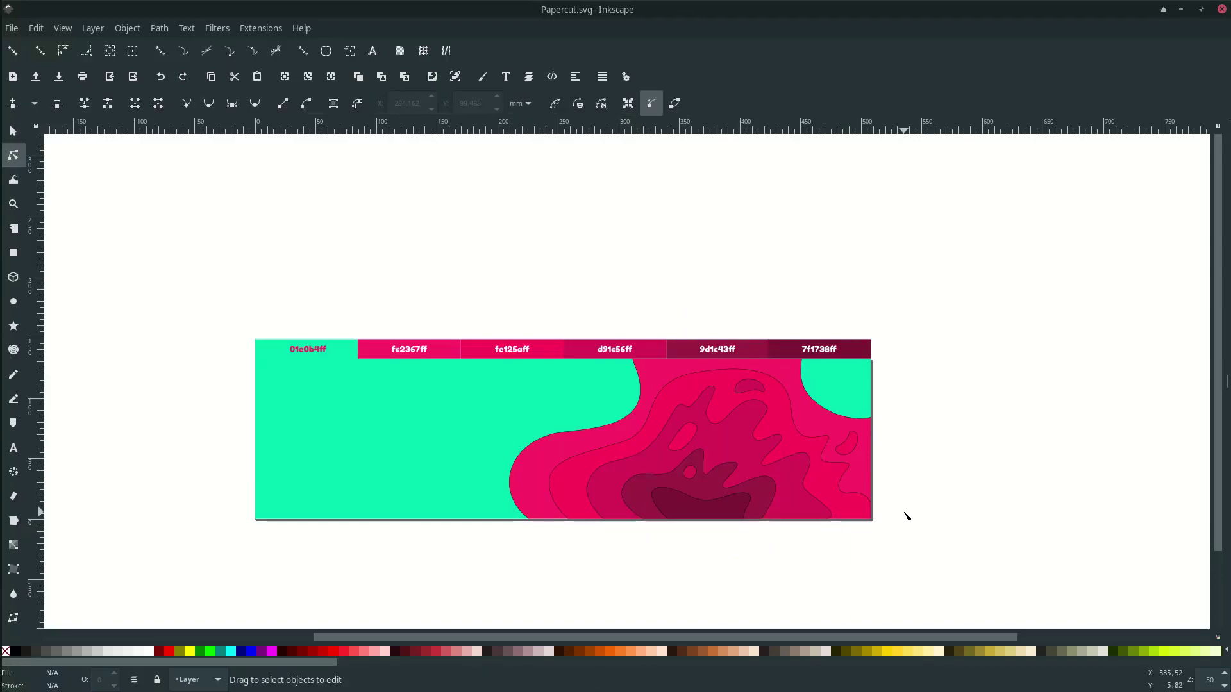
Remove the stroke from all the wavy layers and small shapes.
left_click_drag(664, 437, 502, 325)
right_click(53, 688)
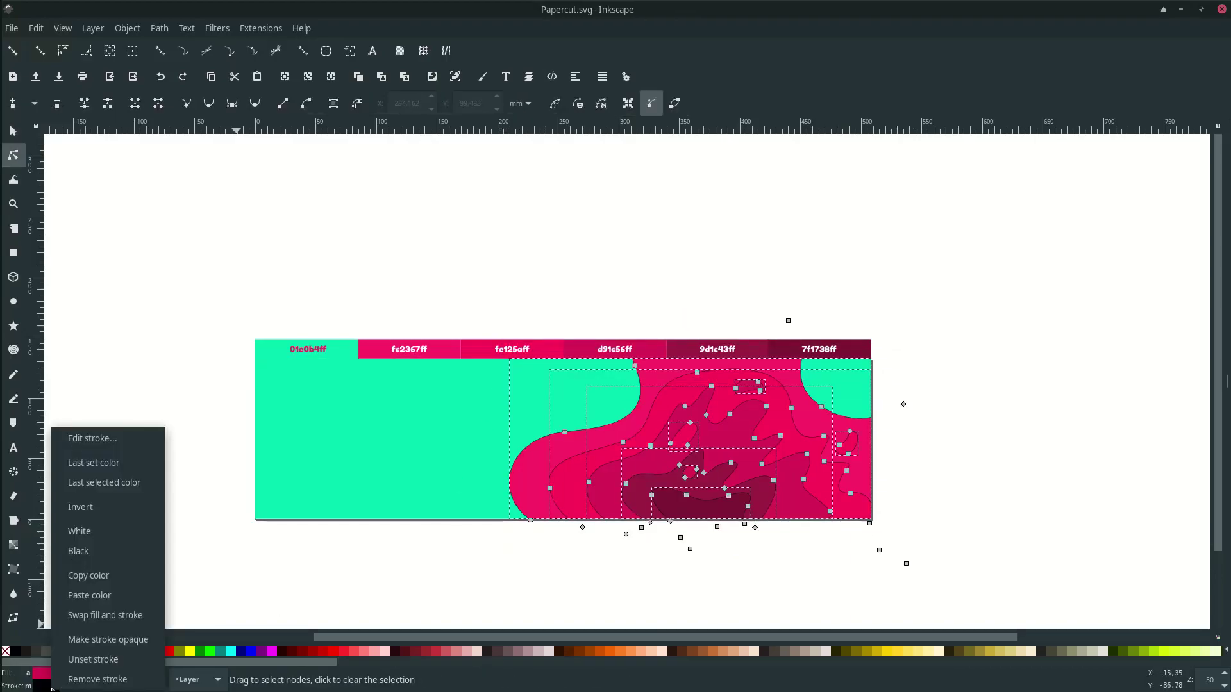
left_click(70, 671)
left_click(505, 586)
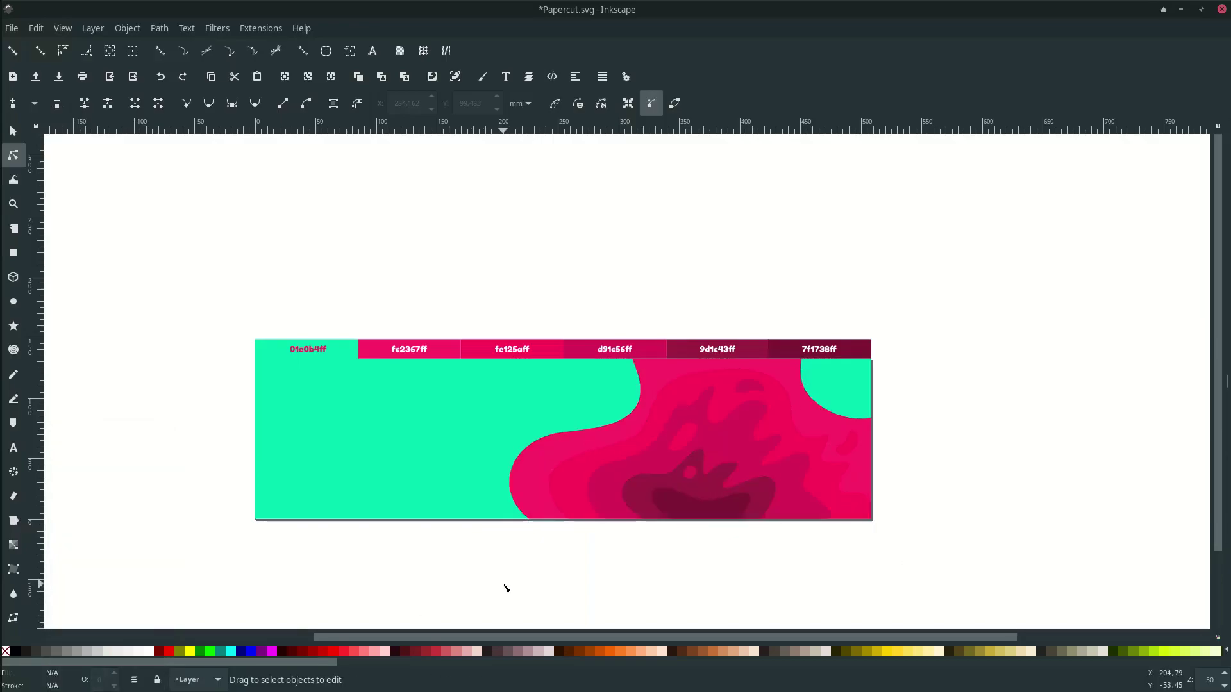
Open the Drop Shadow filter for all the wavy layers and small shapes and turn on its live preview.
scroll(605, 546, "down", 1)
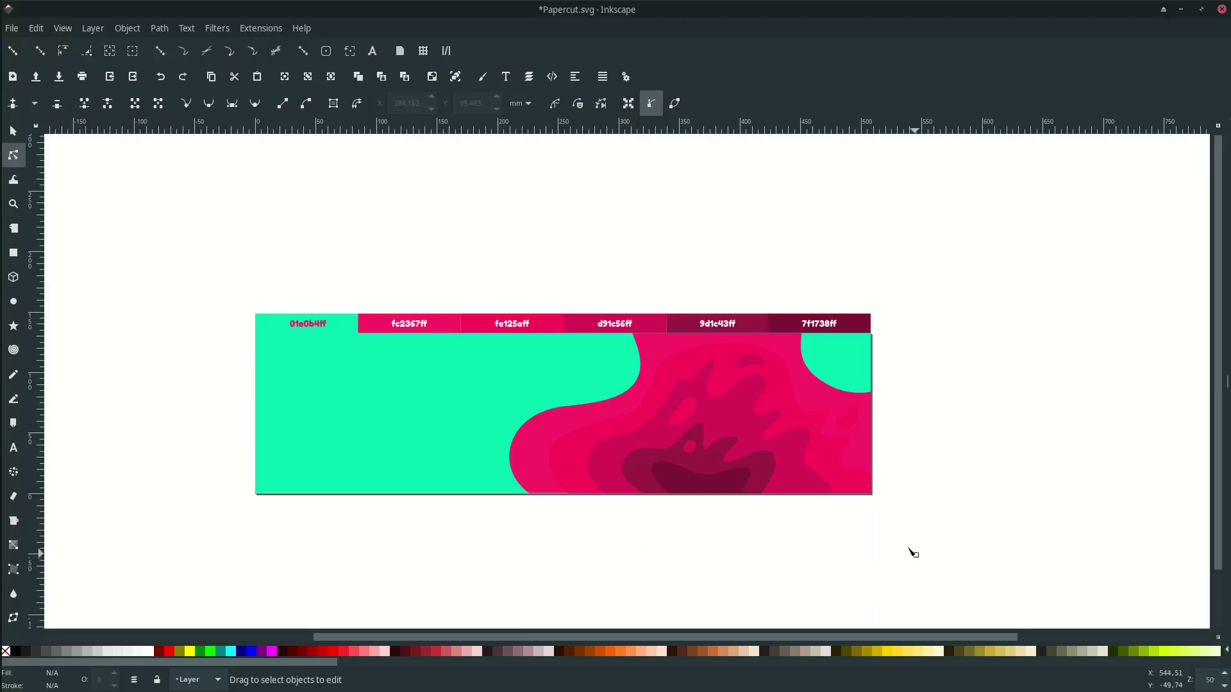
left_click_drag(912, 553, 410, 297)
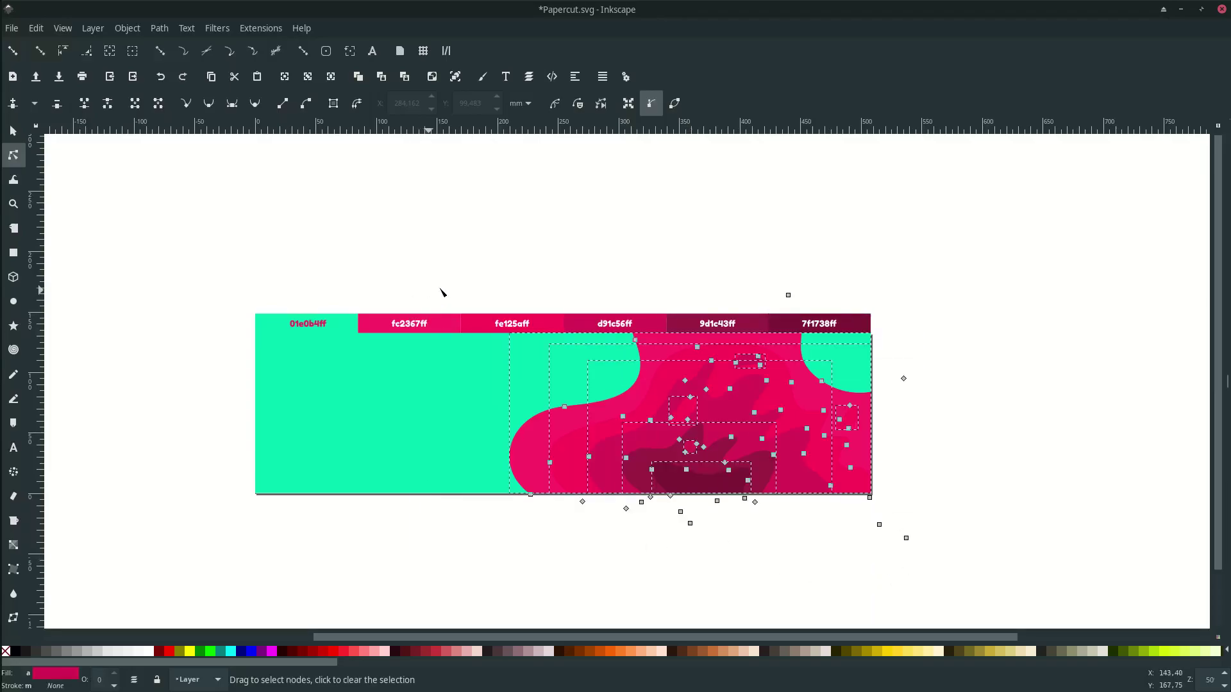
left_click(225, 30)
mouse_move(312, 374)
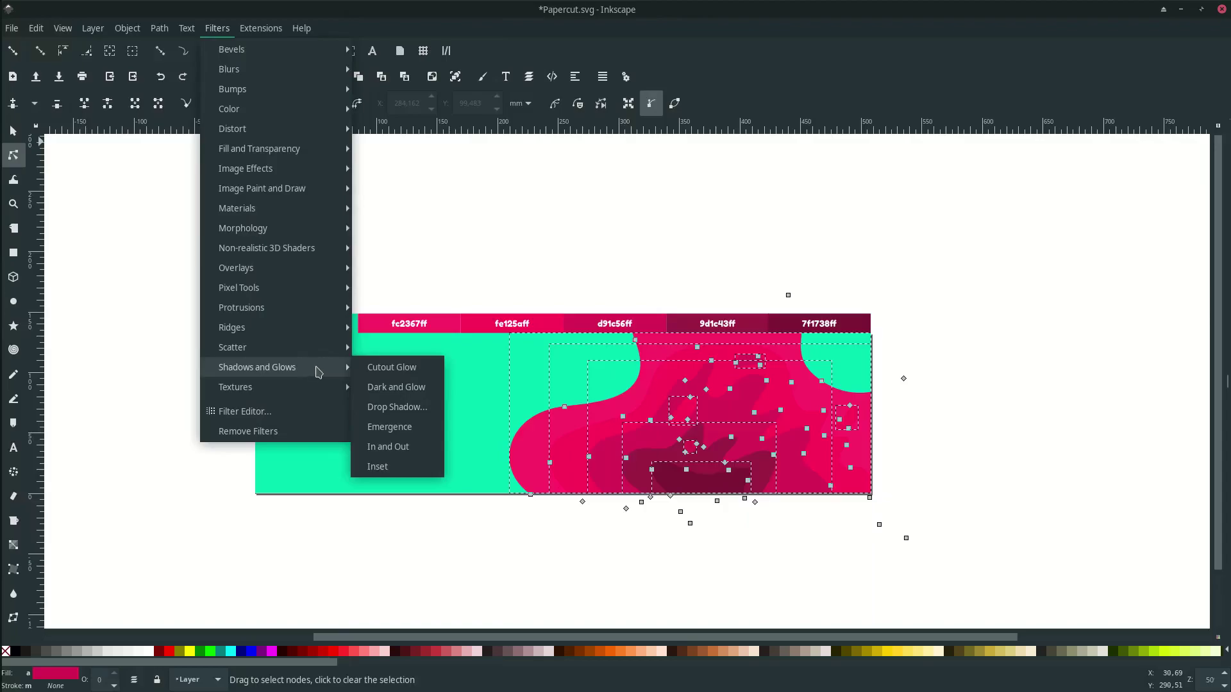
left_click(385, 407)
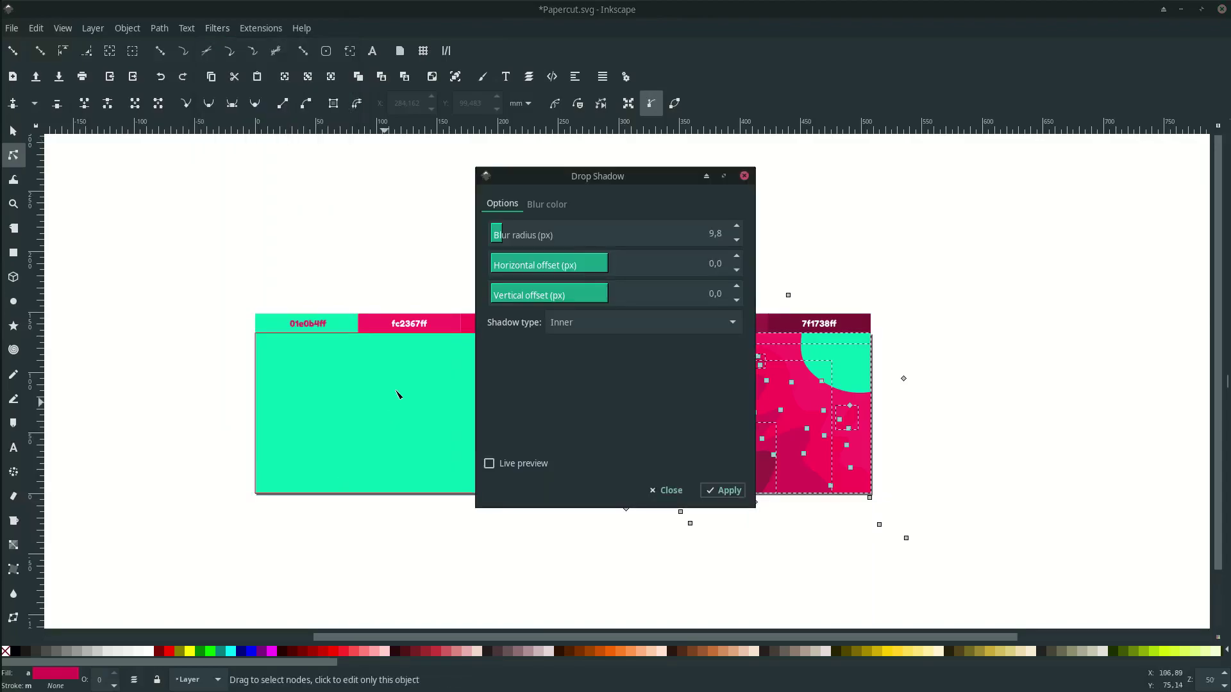
left_click_drag(624, 178, 1014, 193)
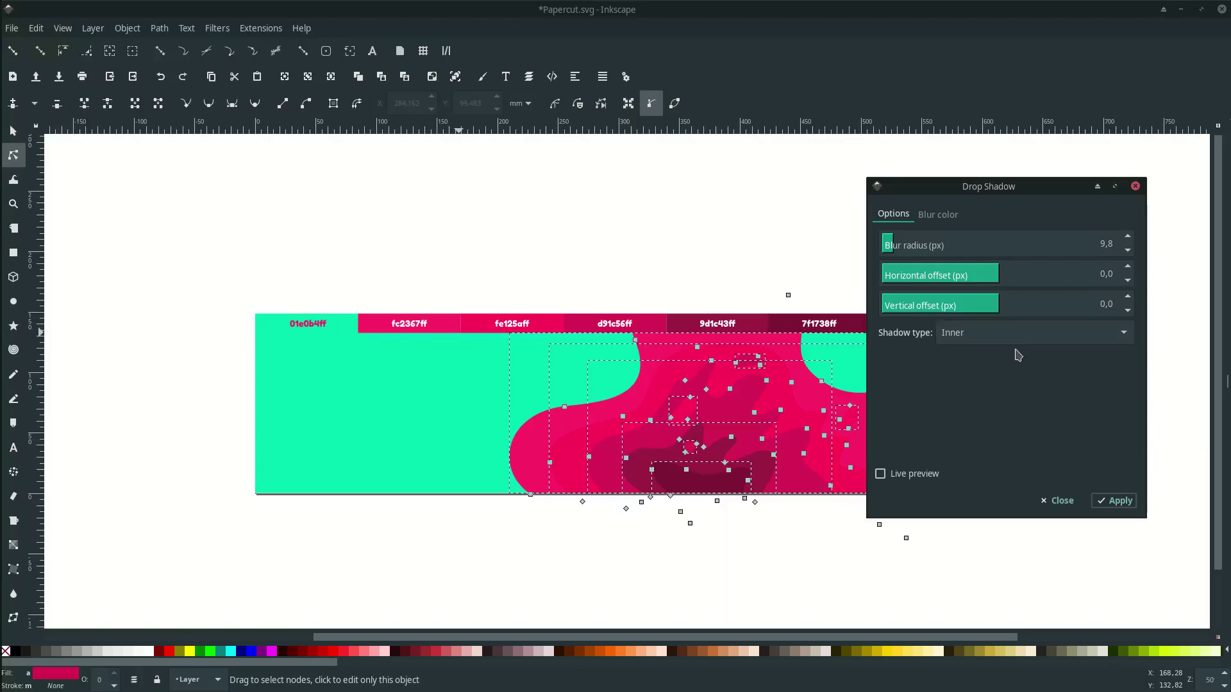
left_click(880, 474)
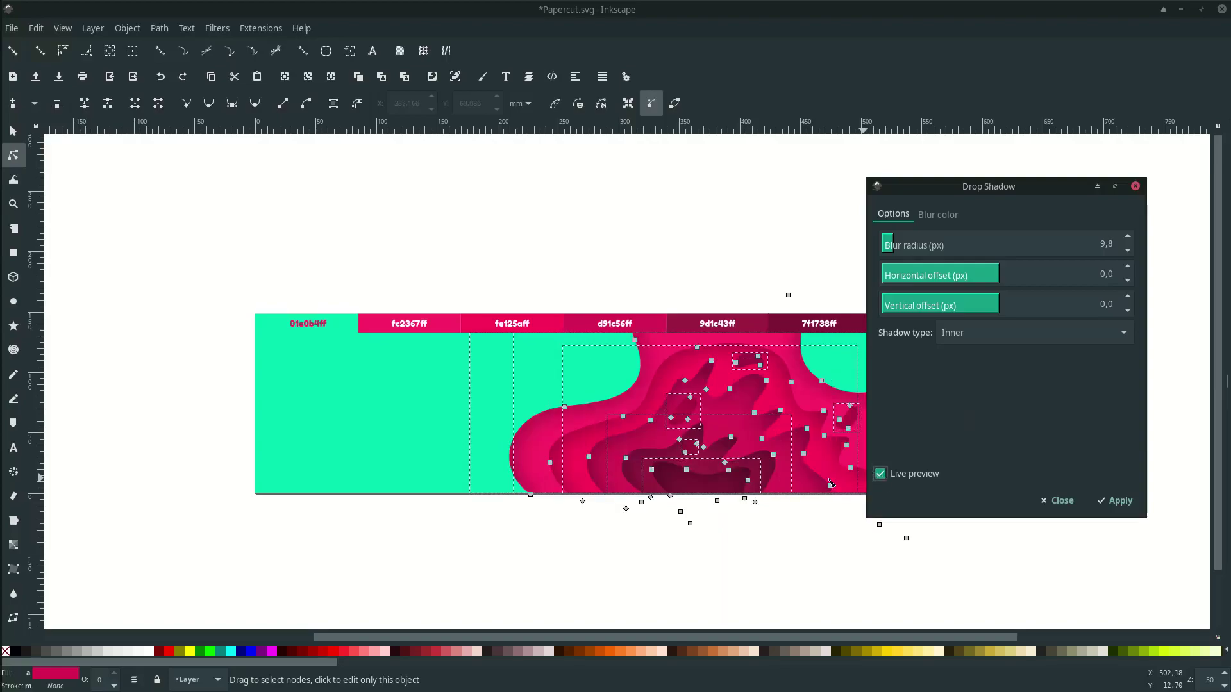
Set the inner shadow's blur radius to 6.6 px and apply it to the selected shapes.
left_click_drag(953, 187, 1039, 190)
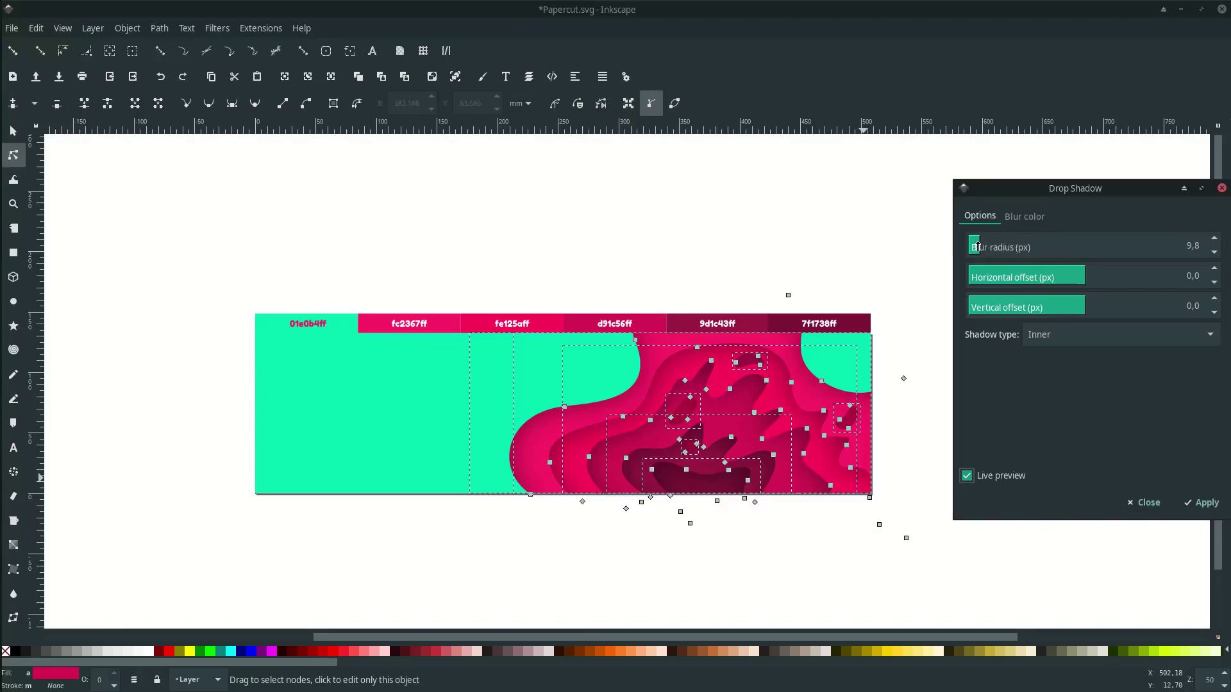
mouse_move(977, 244)
left_mouse_down()
mouse_move(1001, 246)
mouse_move(974, 247)
left_mouse_up()
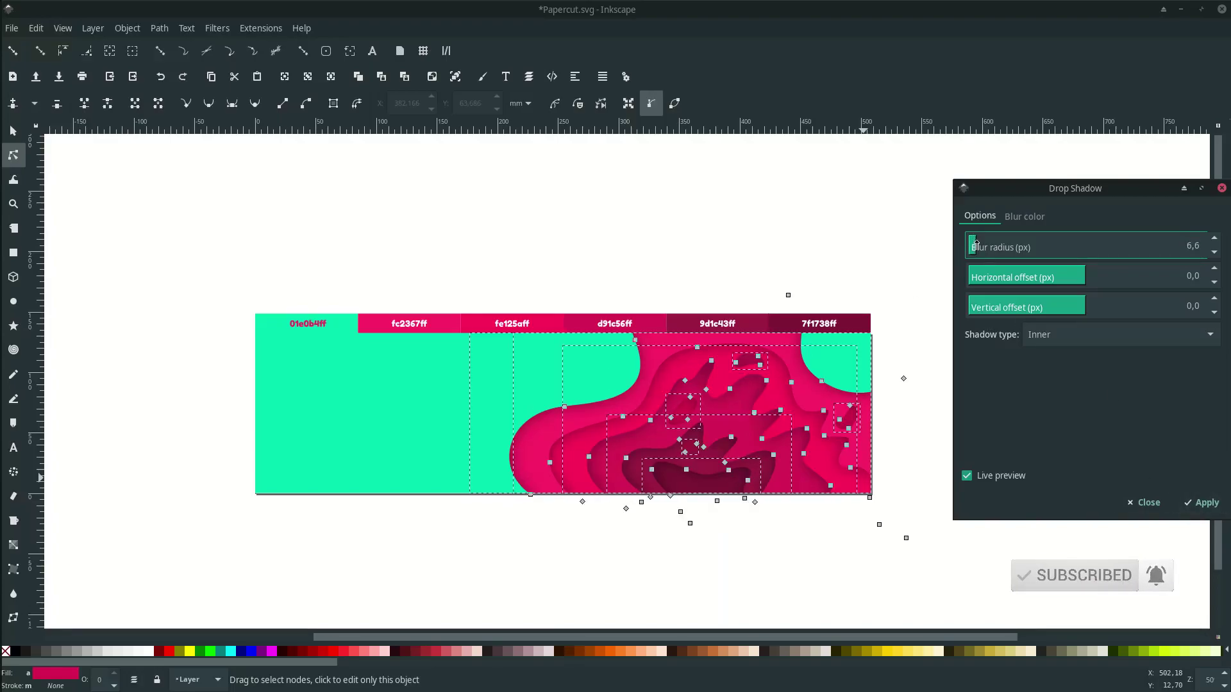
left_click(1201, 503)
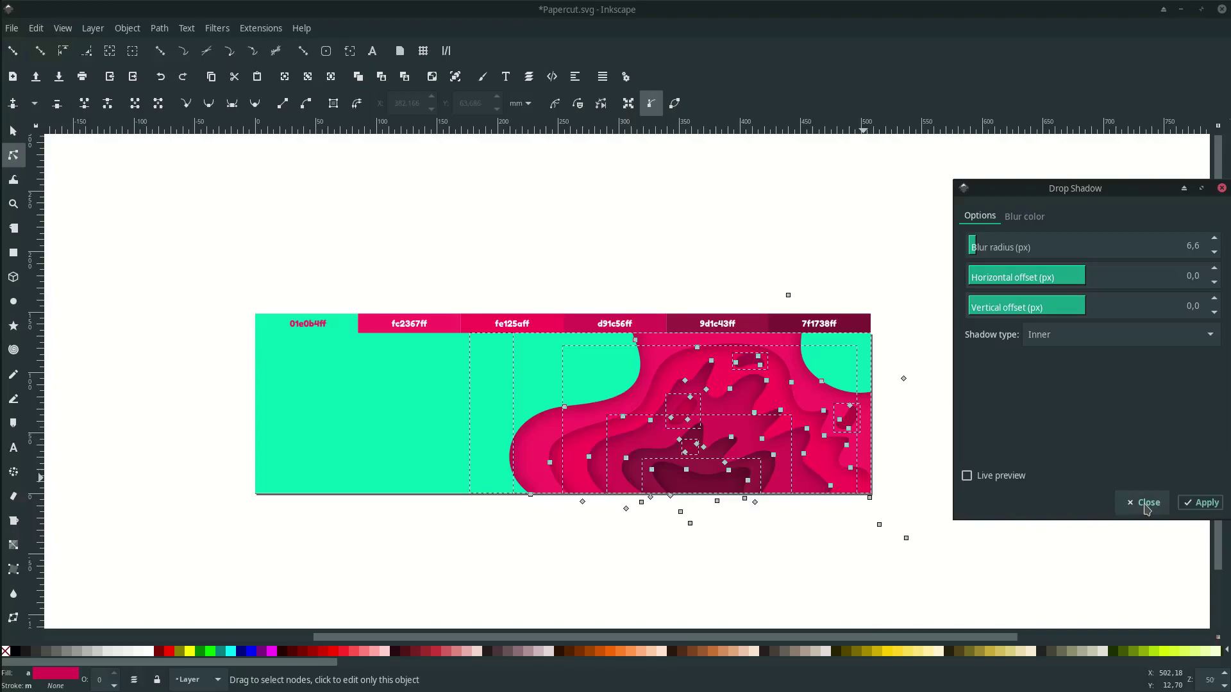
left_click(1147, 507)
left_click(986, 512)
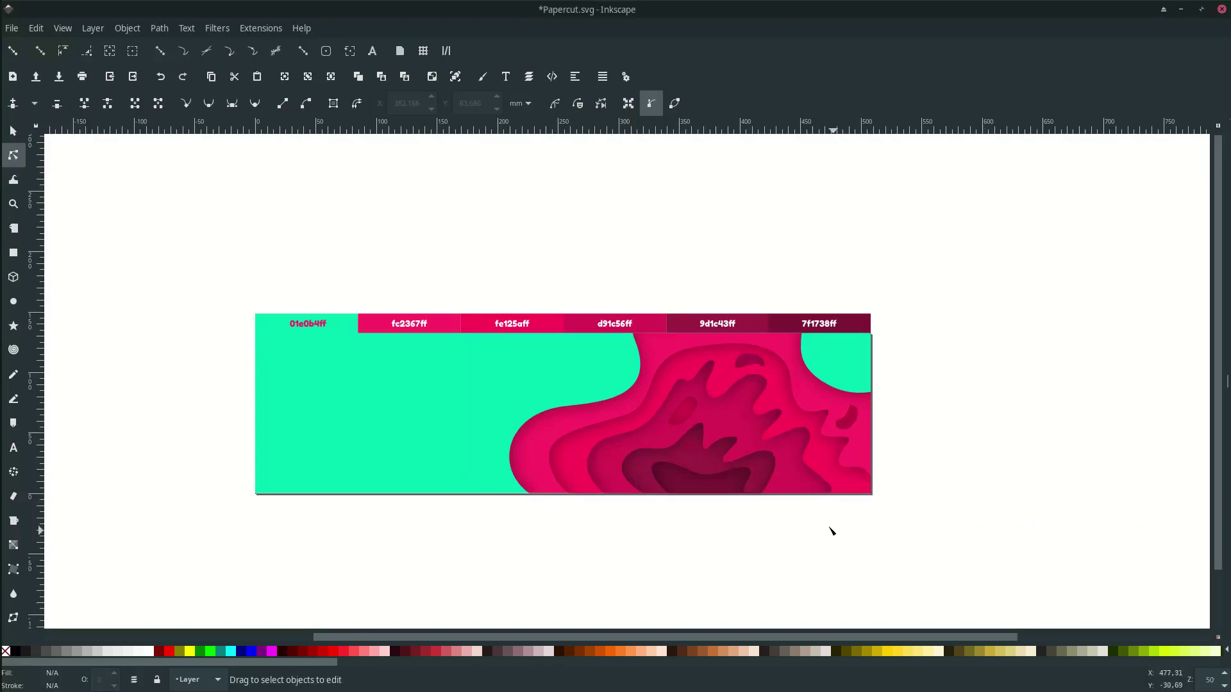
Draw a small wavy closed shape across the outermost layer's left edge, below the upper green bay.
scroll(737, 494, "down", 1)
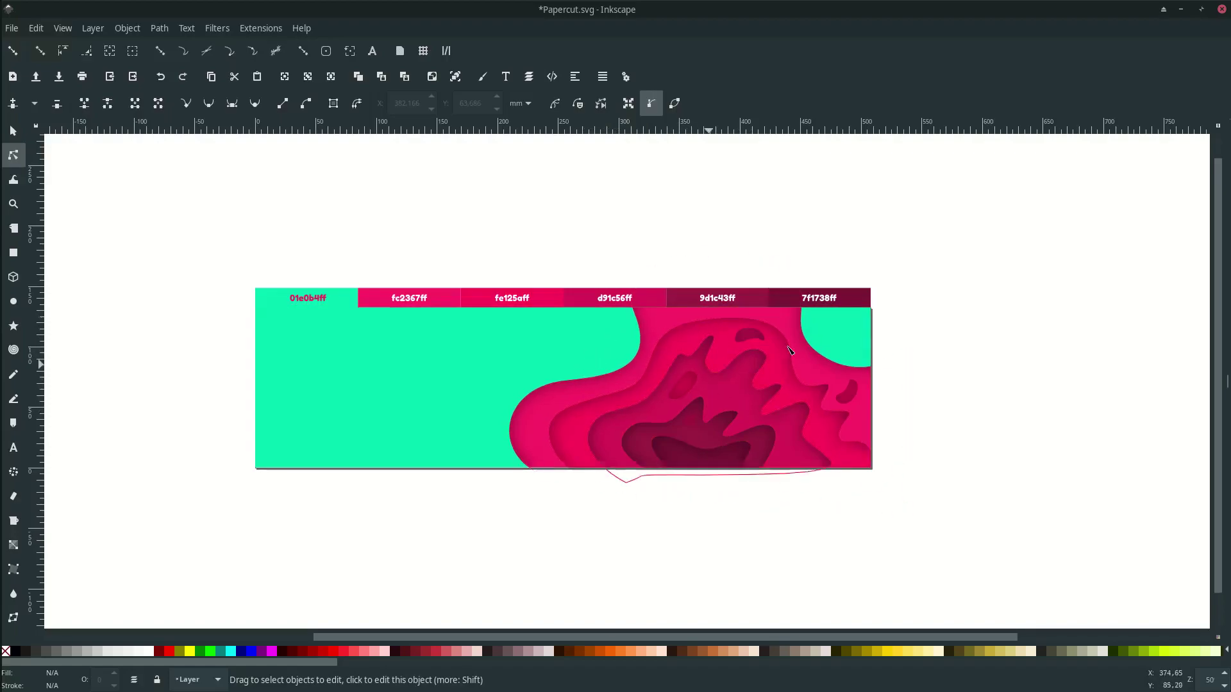
key("b")
scroll(619, 379, "up", 2)
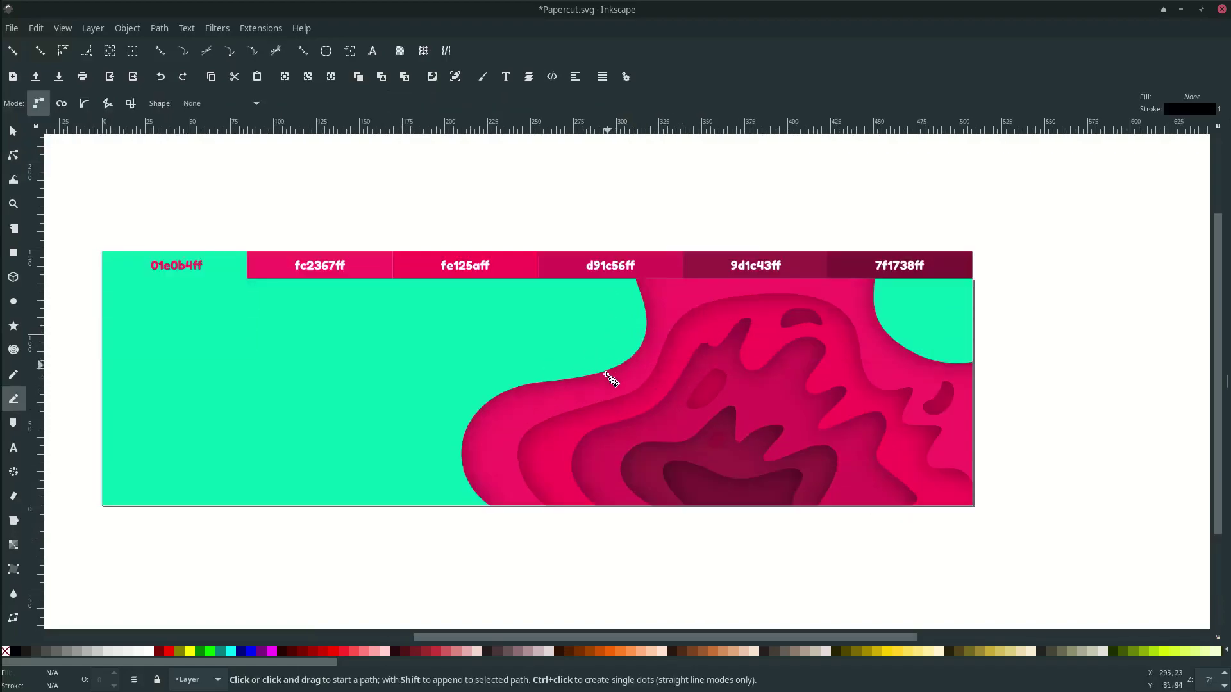
scroll(613, 373, "up", 1)
left_click(608, 361)
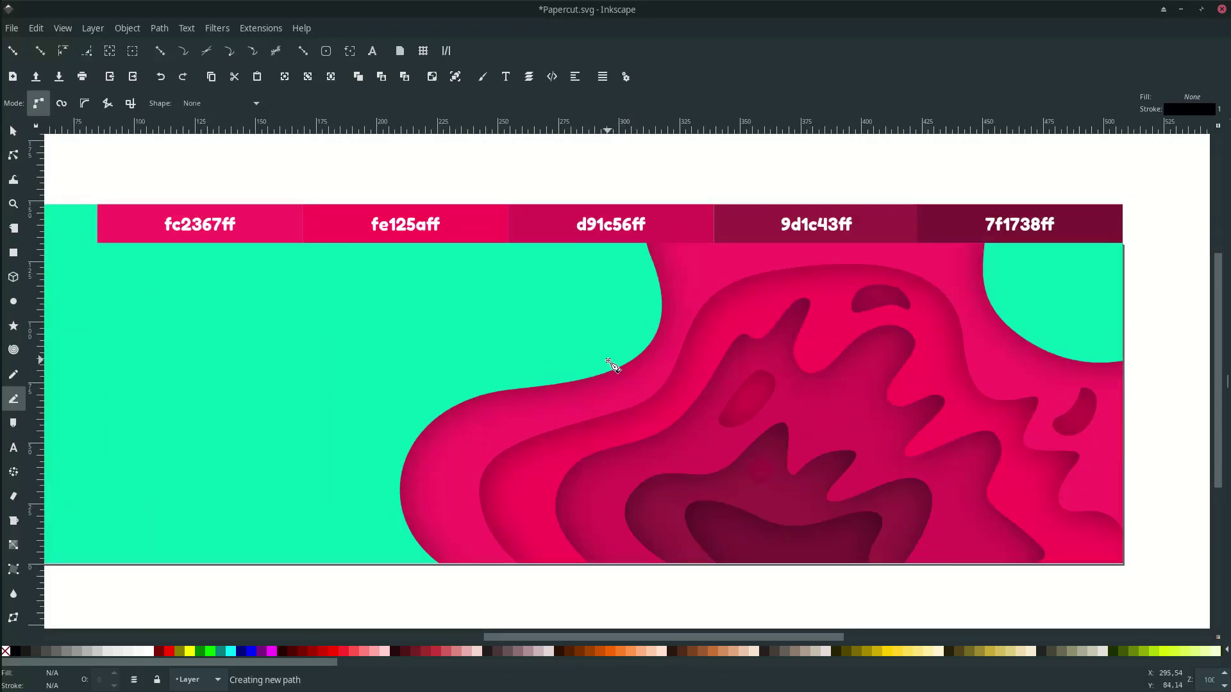
mouse_move(633, 389)
left_mouse_down()
mouse_move(666, 384)
mouse_move(687, 415)
left_mouse_up()
mouse_move(680, 375)
left_mouse_down()
mouse_move(660, 373)
mouse_move(635, 339)
left_mouse_up()
left_click(608, 360)
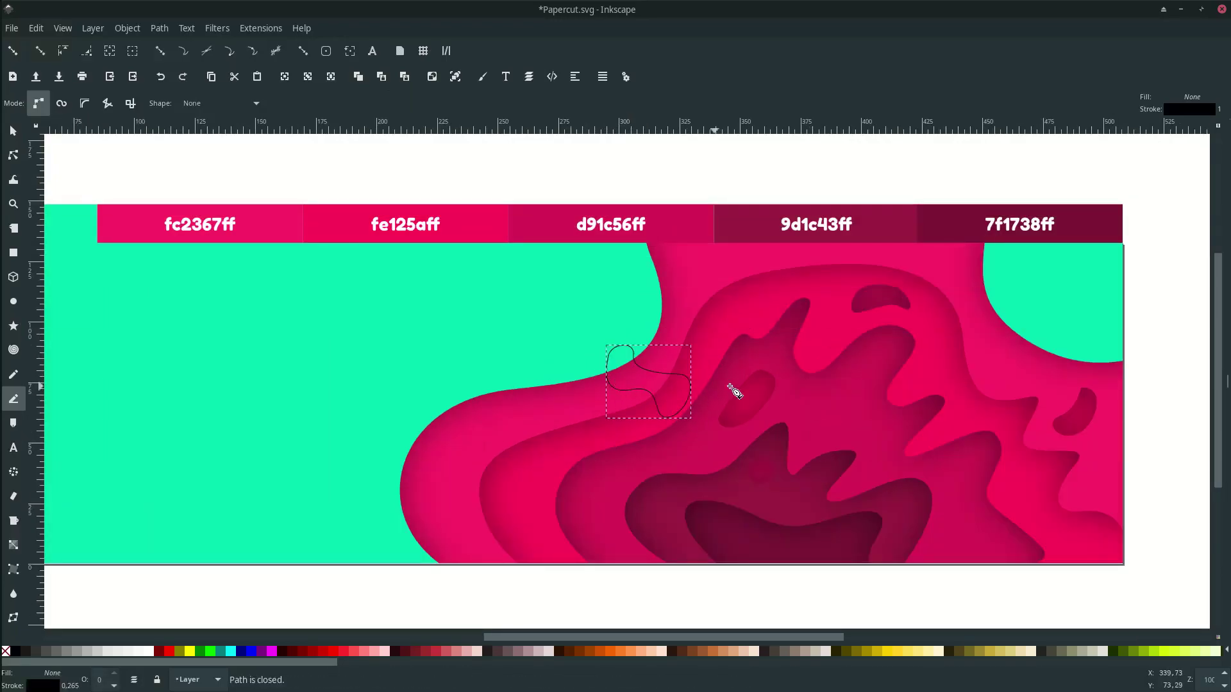
Draw a small curved closed shape across the edge of the green bay in the banner's upper-right corner.
scroll(733, 393, "right", 3)
left_click(973, 332)
left_click_drag(912, 375, 948, 388)
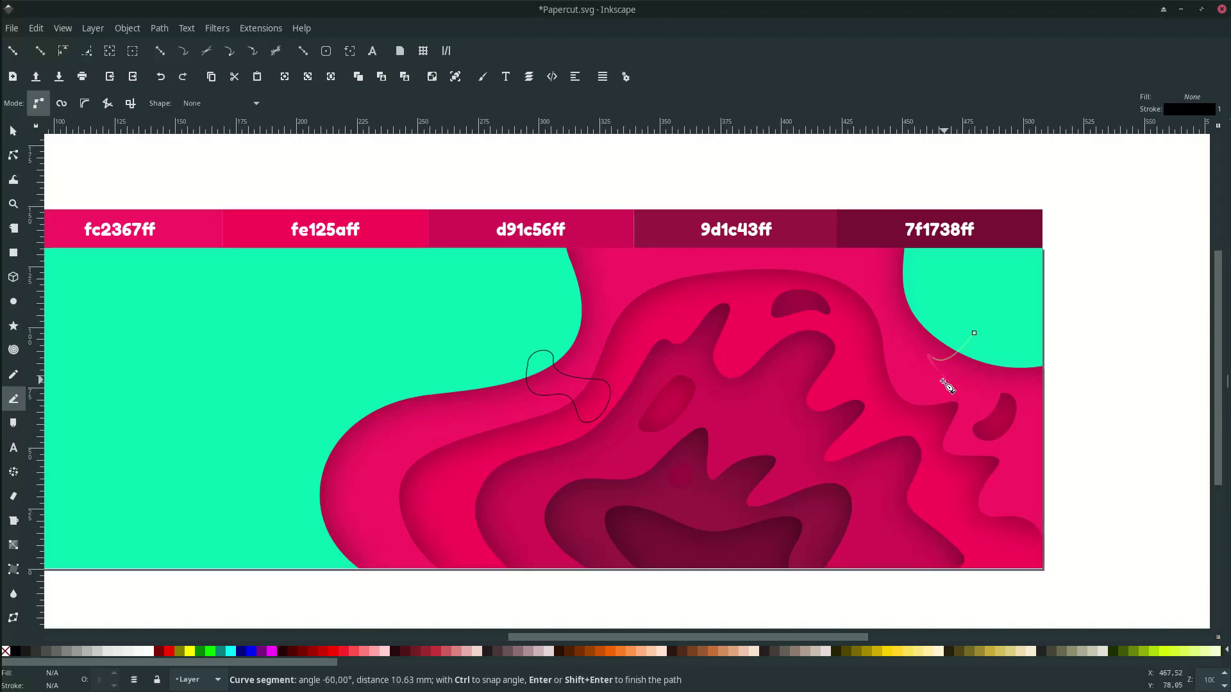
left_click(974, 332)
Draw a small wavy closed shape across the lower right edges of the two darkest layers.
scroll(893, 395, "down", 2)
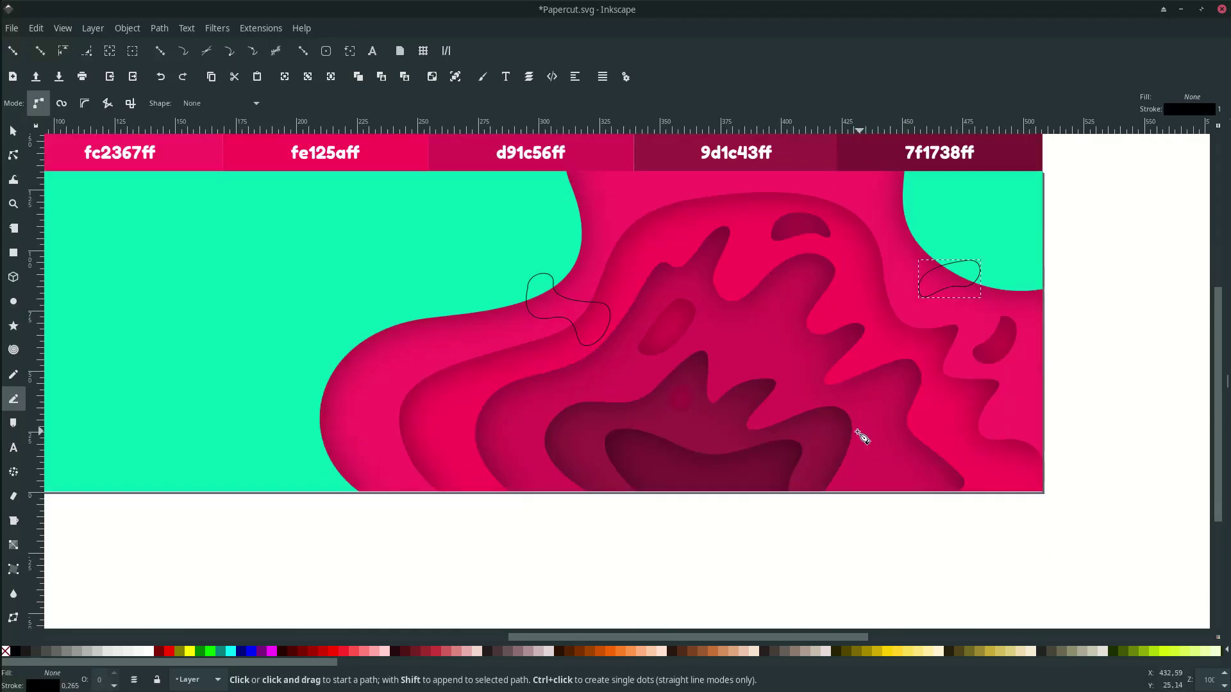
left_click_drag(794, 458, 904, 455)
left_click(820, 460)
left_click(793, 457)
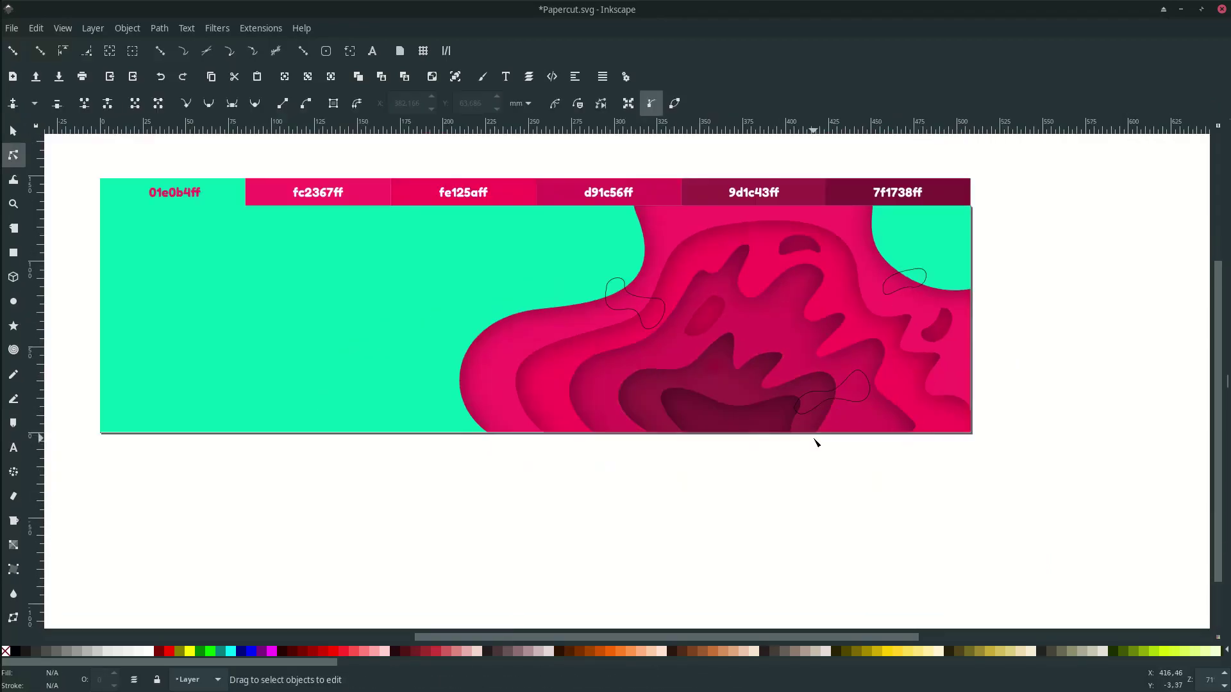
Fill the three new outlined shapes with the 01e0b4ff palette colour and remove their stroke.
left_click(848, 402)
left_click(660, 313, "shift")
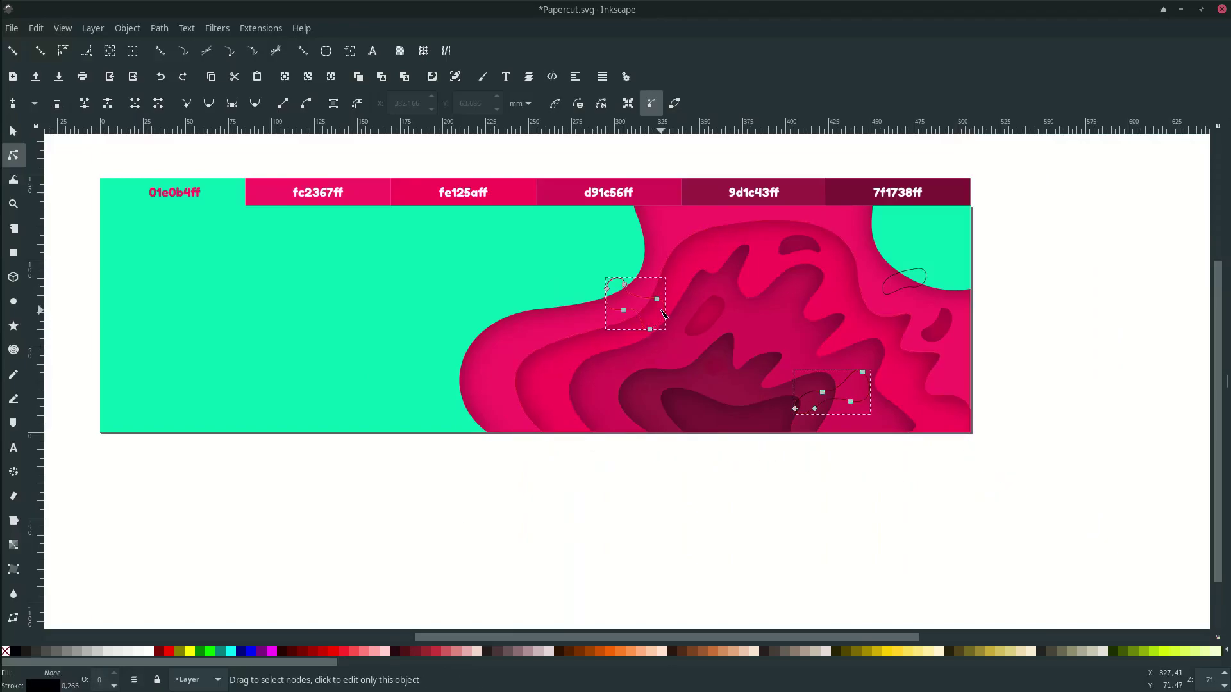
left_click(905, 285, "shift")
scroll(255, 272, "up", 2)
key("d")
key("d")
left_click(252, 244)
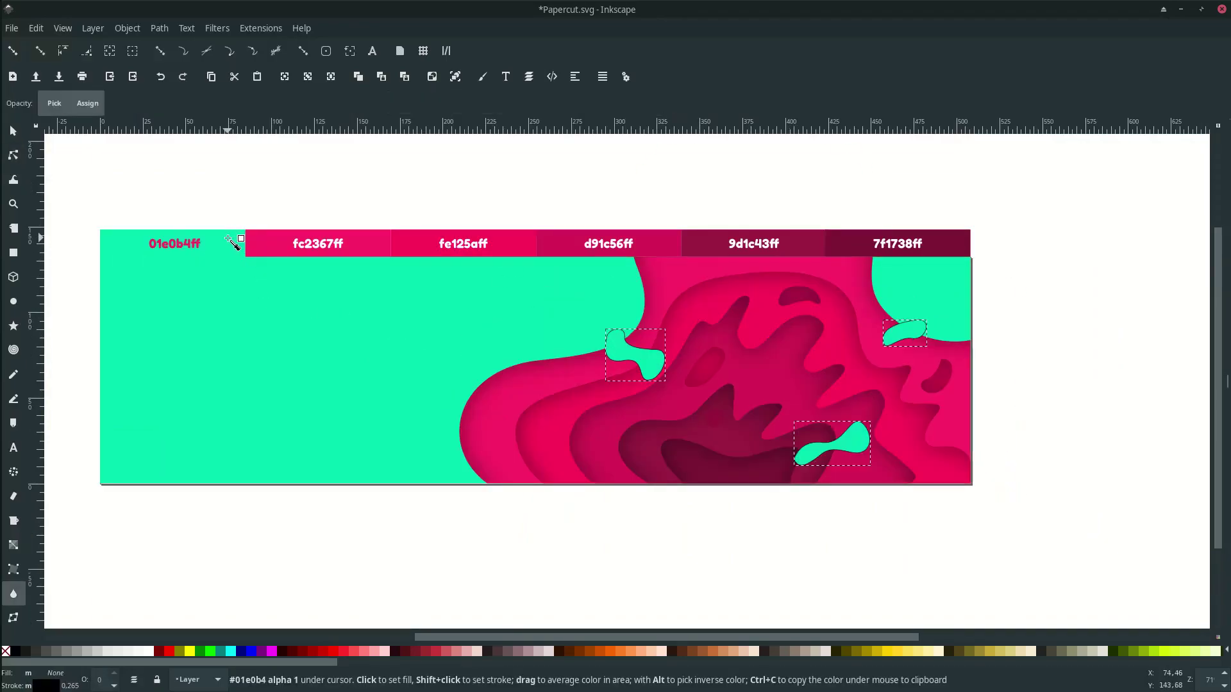
right_click(55, 688)
left_click(77, 620)
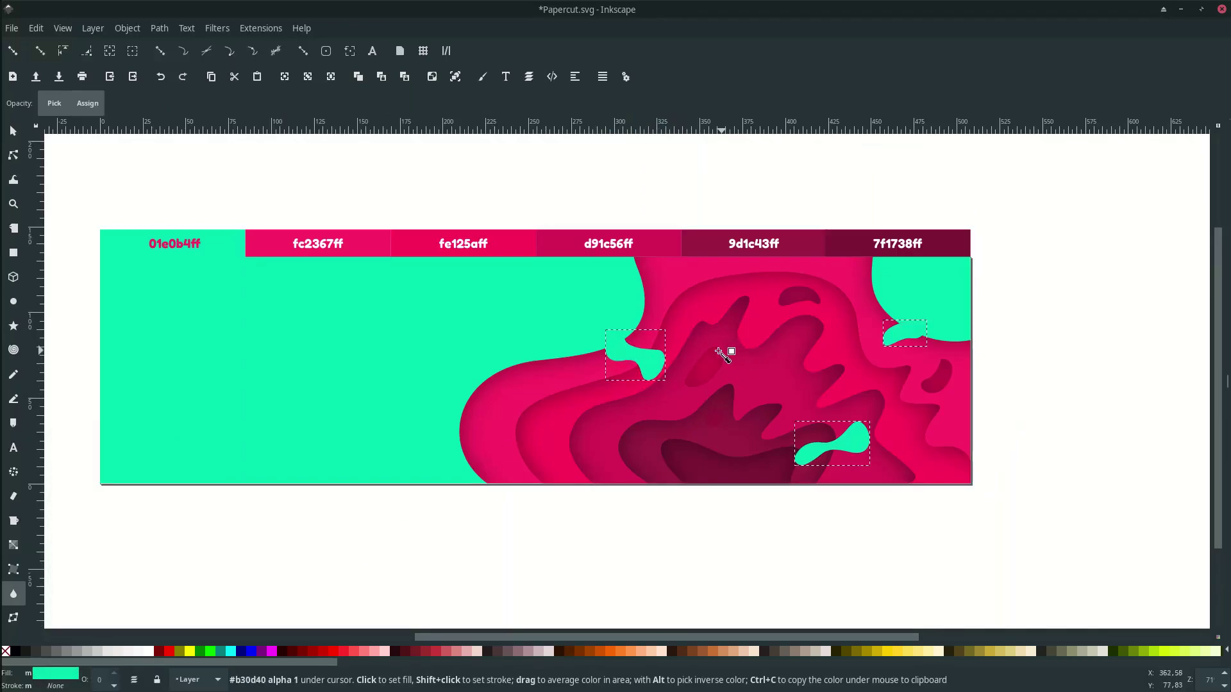
Apply an outer Drop Shadow with a 1.6 px blur radius to the three small green shapes.
left_click(217, 28)
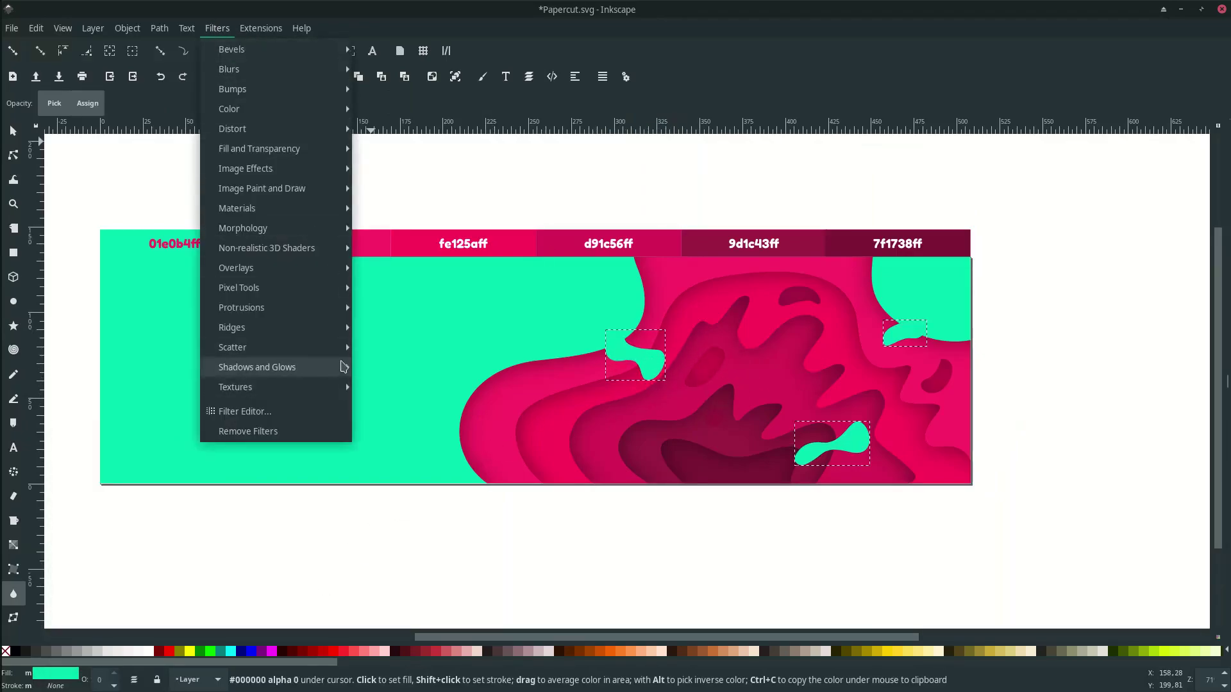
mouse_move(336, 369)
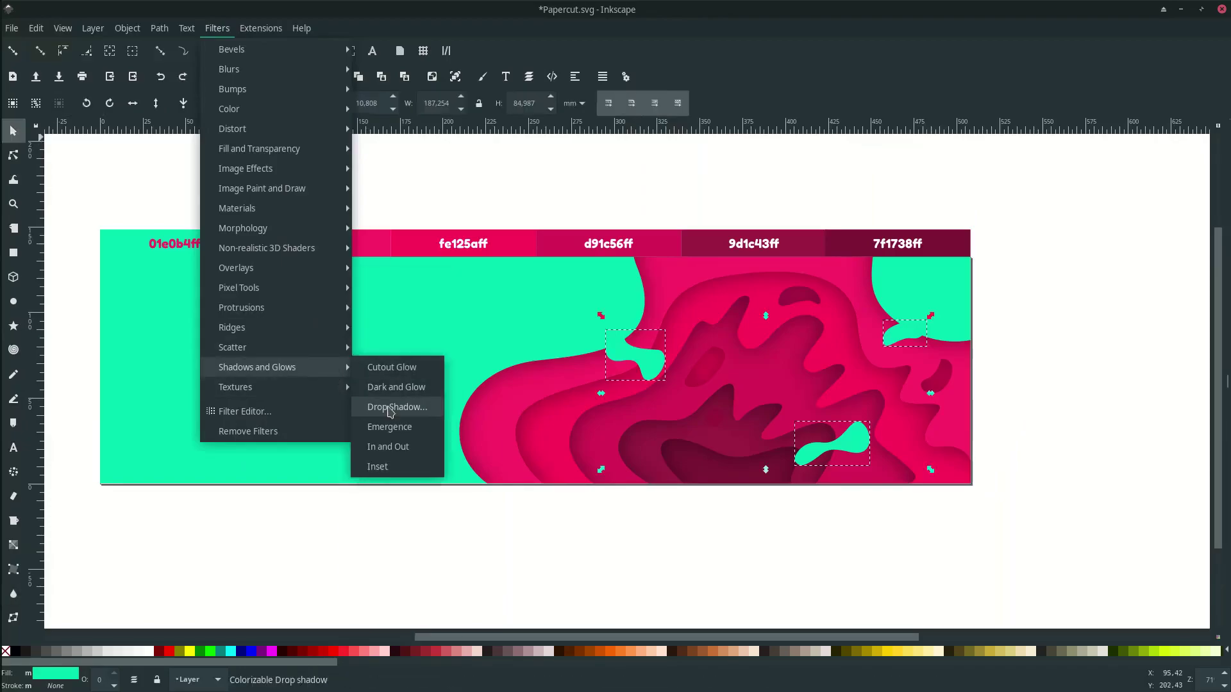
left_click(398, 407)
left_click_drag(689, 172, 421, 174)
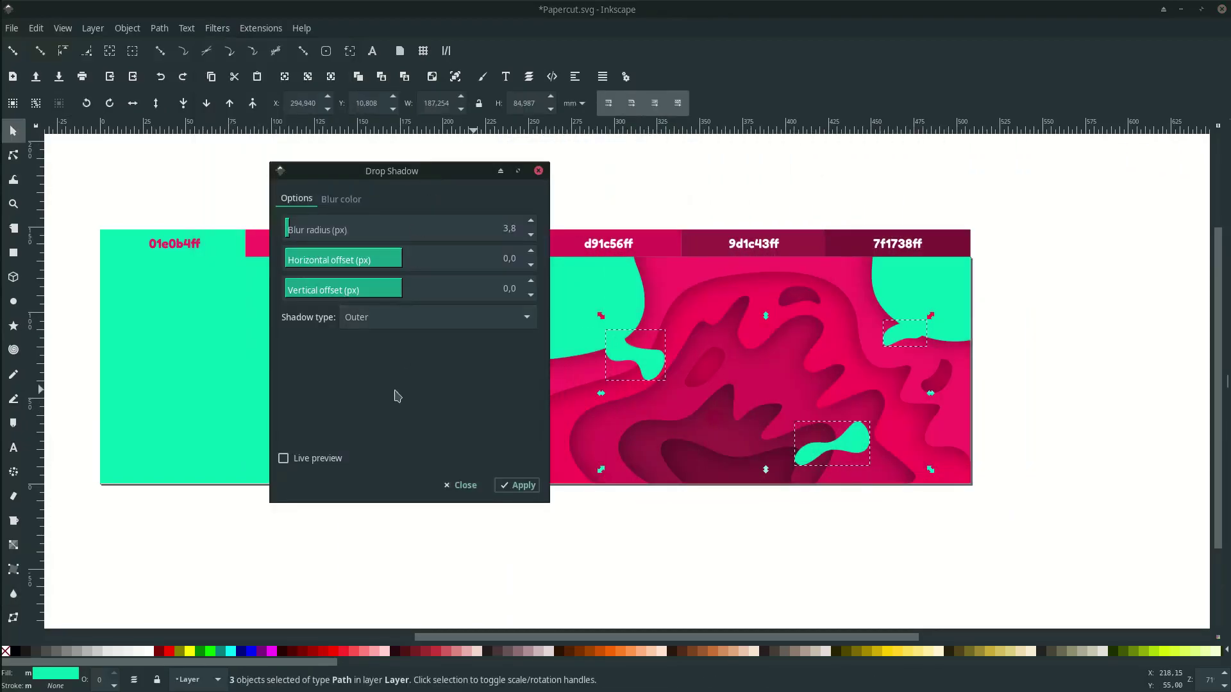
left_click(283, 459)
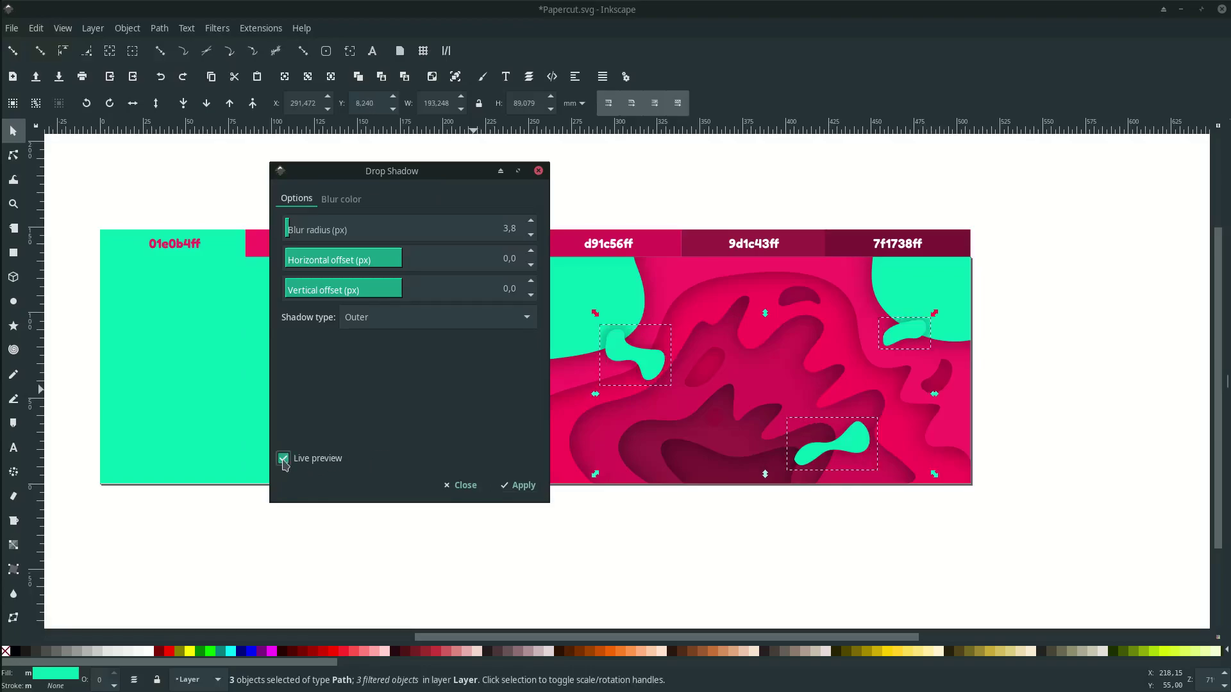
left_click(290, 228)
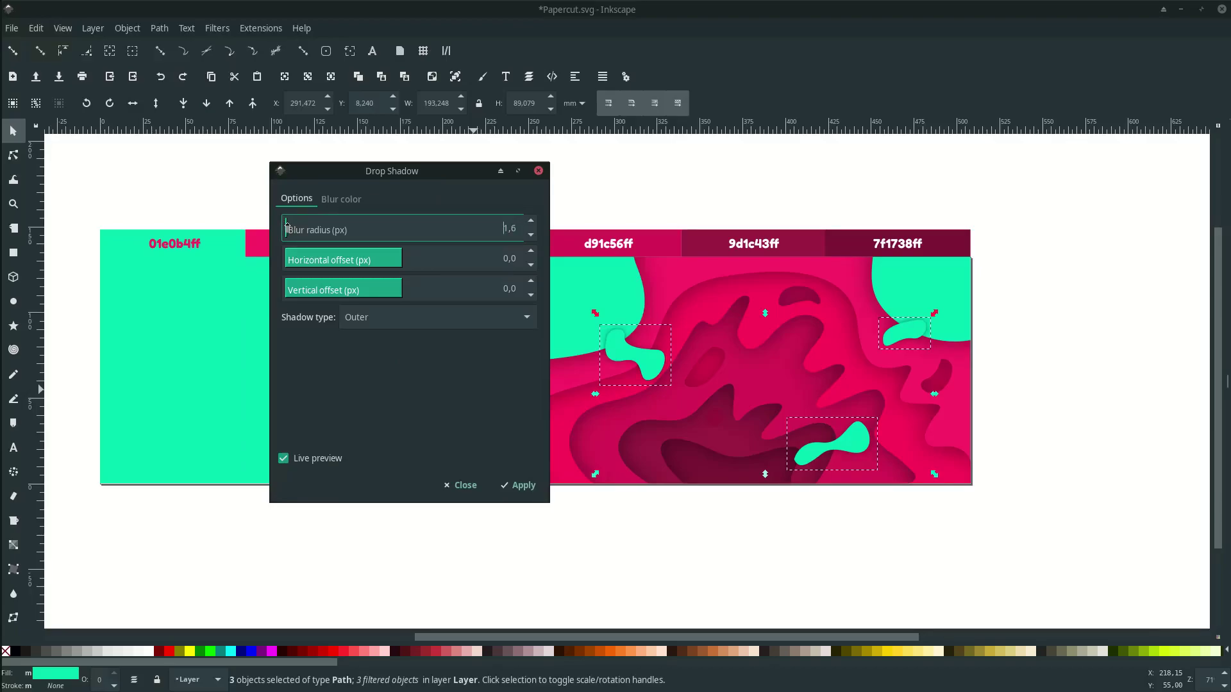
left_click(533, 490)
left_click(456, 489)
left_click(720, 489)
Nudge the two upper small green shapes and reshape the lower one by adjusting its nodes.
left_click_drag(635, 352, 631, 348)
left_click_drag(918, 330, 911, 318)
key("n")
left_click_drag(833, 444, 763, 418)
left_click(774, 459, "ctrl+alt")
key("s")
scroll(837, 455, "up", 2)
key("n")
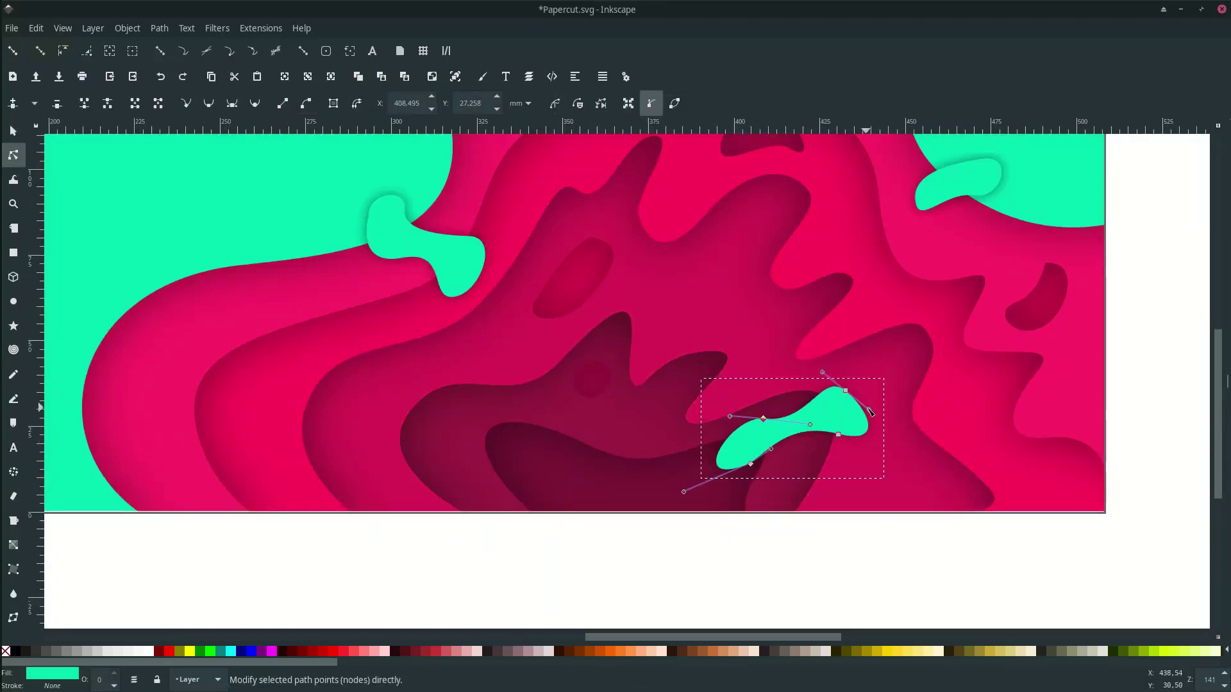
left_click_drag(869, 410, 871, 385)
key("s")
scroll(848, 448, "down", 2)
Rotate the lower small green shape more steeply and rework its nodes into a shorter diagonal form.
left_click(902, 366)
left_click_drag(834, 481, 809, 438)
key("ctrl+z")
key("[")
key("n")
left_click_drag(768, 475, 828, 423)
key("s")
key("n")
key("s")
Move the lower small green shape down onto the darkest layers and fine-tune the positions of the upper ones.
left_click_drag(642, 397, 640, 399)
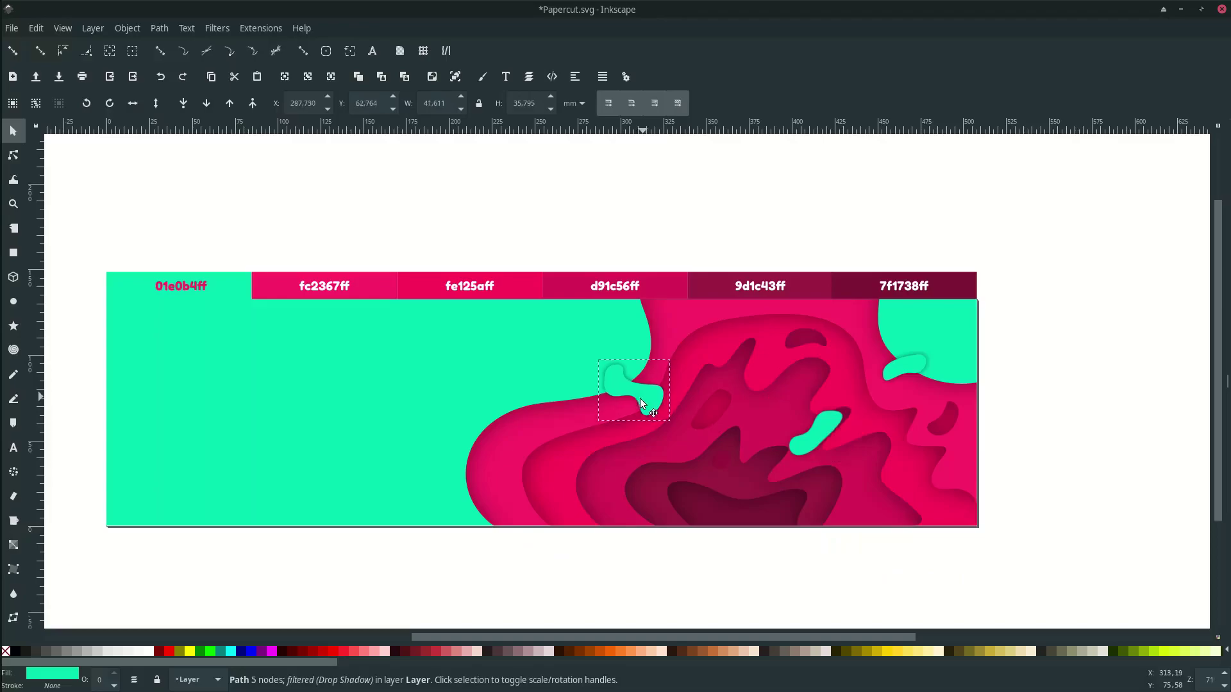
left_click_drag(912, 362, 915, 357)
left_click_drag(809, 437, 790, 467)
scroll(809, 452, "down", 2)
mouse_move(806, 370)
left_mouse_down()
mouse_move(817, 350)
mouse_move(827, 364)
mouse_move(806, 391)
left_mouse_up()
key("Escape")
scroll(736, 389, "up", 1)
left_click_drag(728, 371, 731, 372)
left_click_drag(867, 352, 866, 352)
key("Escape")
scroll(527, 432, "up", 1)
Draw a closed curved shape over the banner's lower-left corner, extending past the left and bottom edges.
key("b")
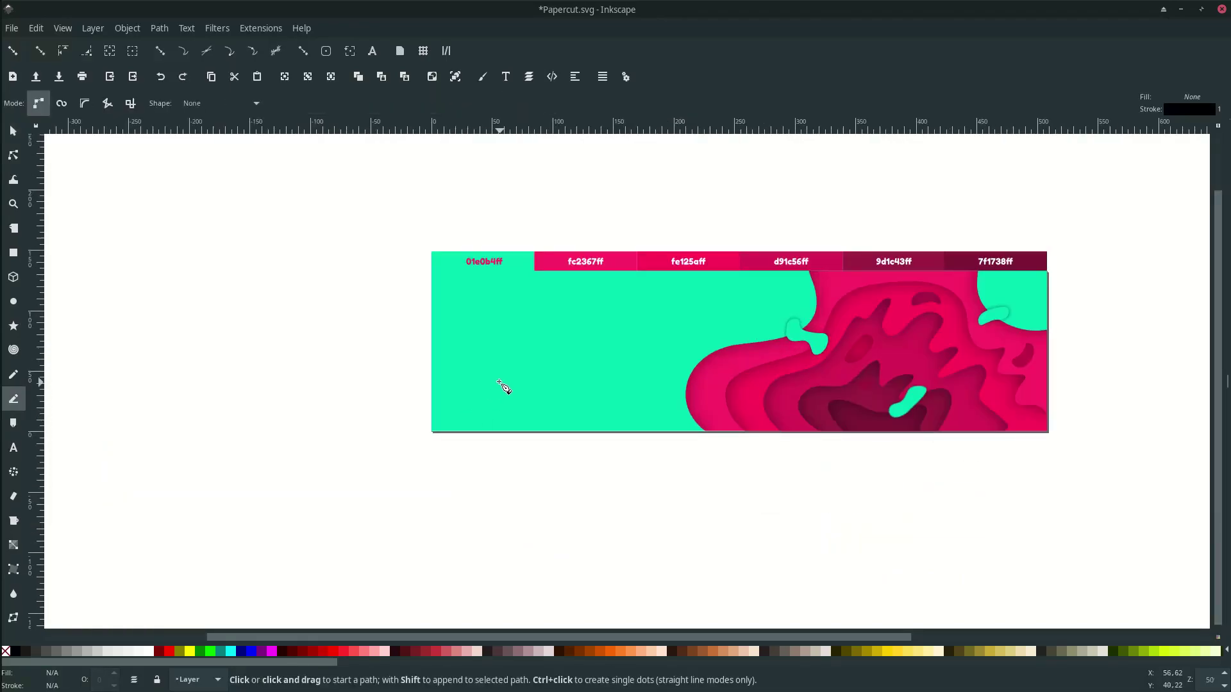
left_click(404, 359)
left_click_drag(460, 395, 514, 400)
left_click_drag(517, 449, 523, 462)
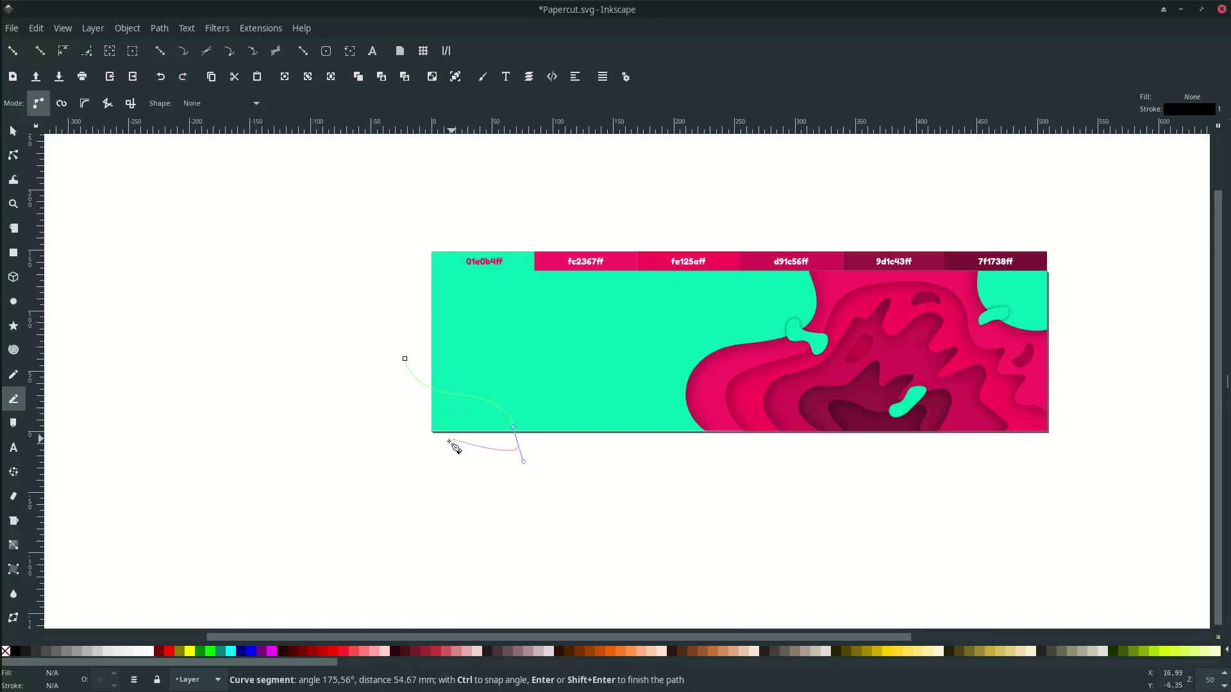
left_click(412, 450)
left_click(404, 358)
Fill the corner shape with the fc2367ff palette colour and remove its stroke.
key("d")
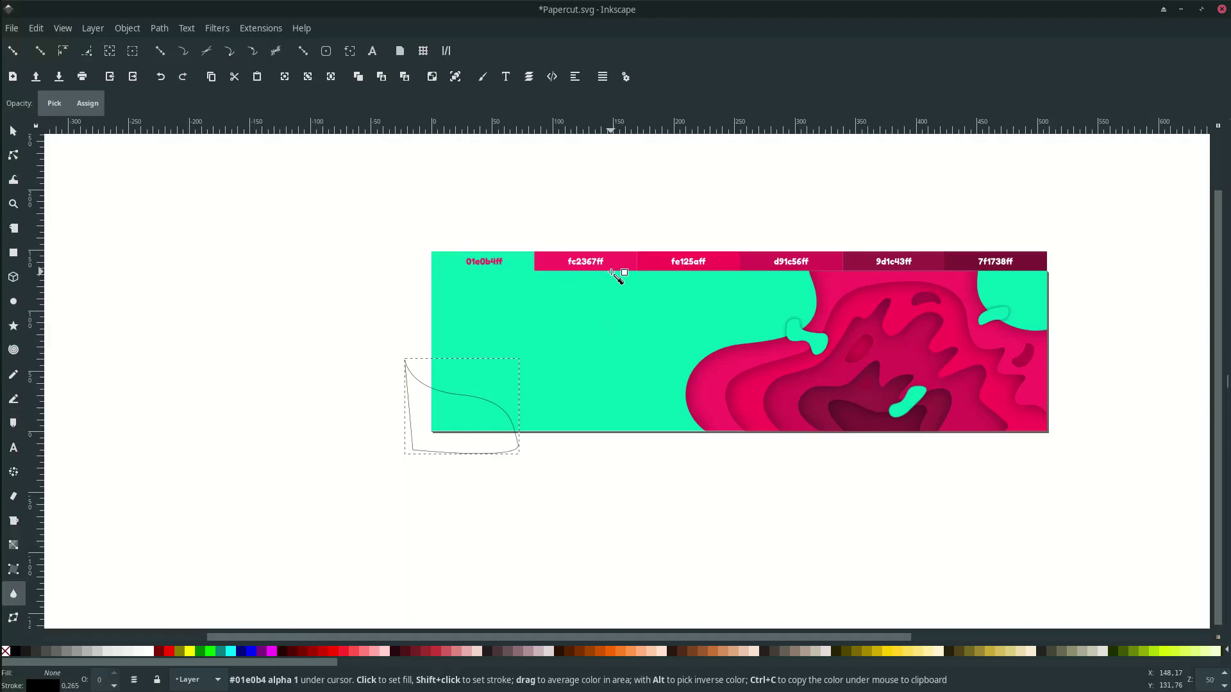
left_click(625, 257)
right_click(65, 684)
left_click(74, 676)
Duplicate the green background rectangle and use the copy as a clip for the corner shape.
key("n")
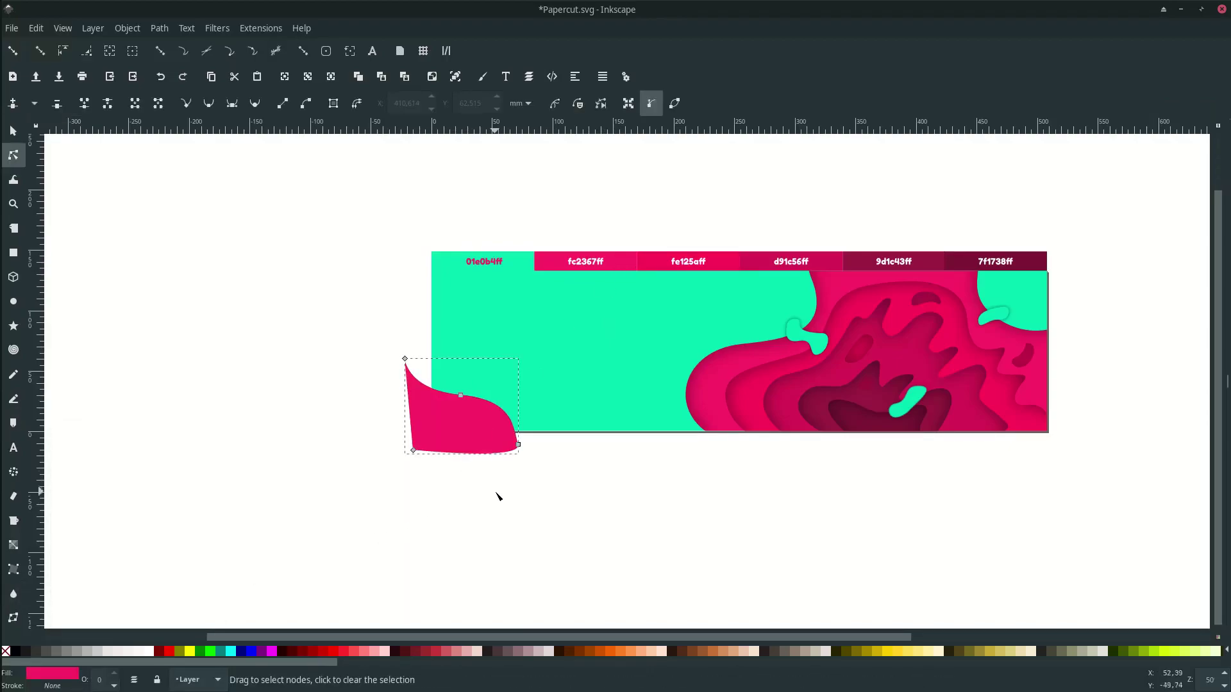
left_click(544, 377)
key("ctrl+d")
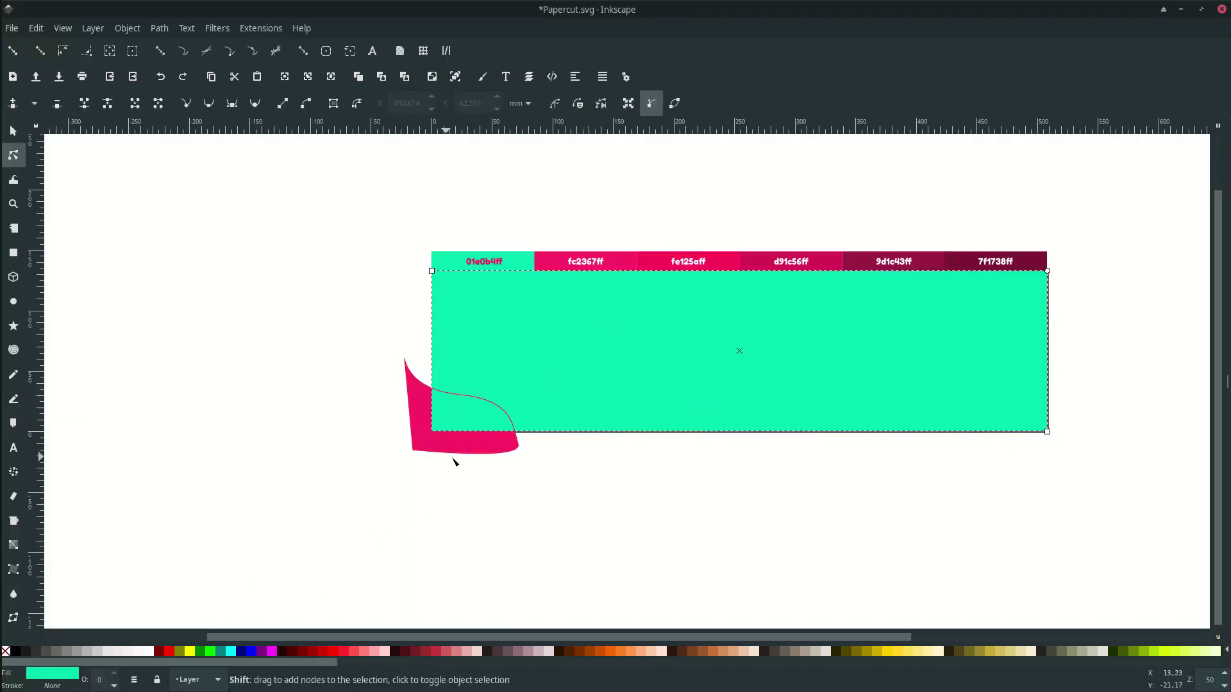
left_click(453, 451, "shift")
right_click(453, 451)
left_click(495, 404)
left_click(461, 405)
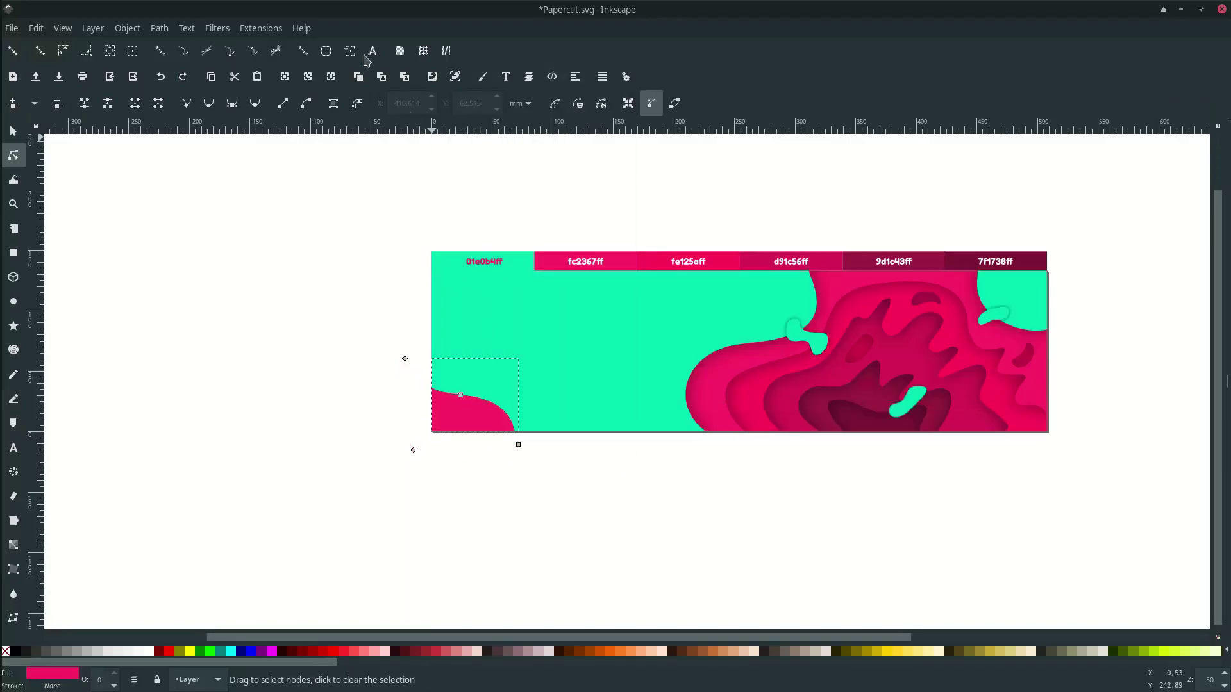
Apply an inner Drop Shadow with a 10.4 px blur radius to the clipped corner shape.
left_click(216, 28)
mouse_move(340, 367)
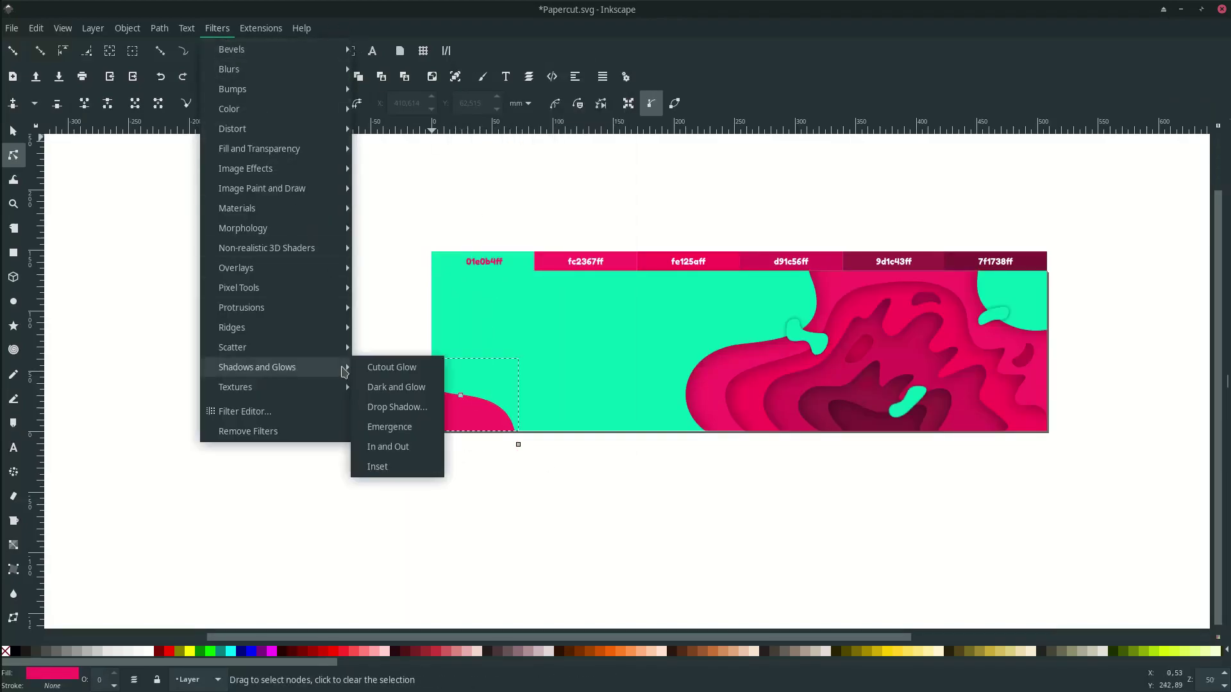
left_click(405, 406)
left_click_drag(644, 184, 961, 202)
left_click(910, 343)
left_click(908, 372)
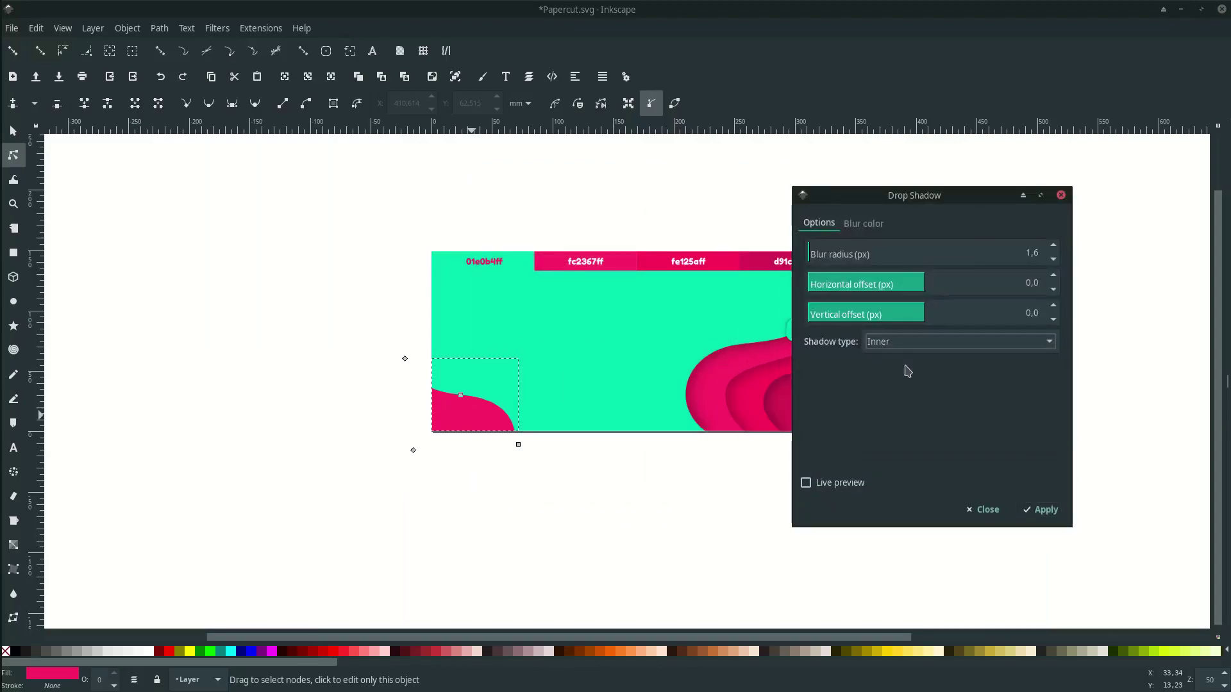
left_click(817, 253)
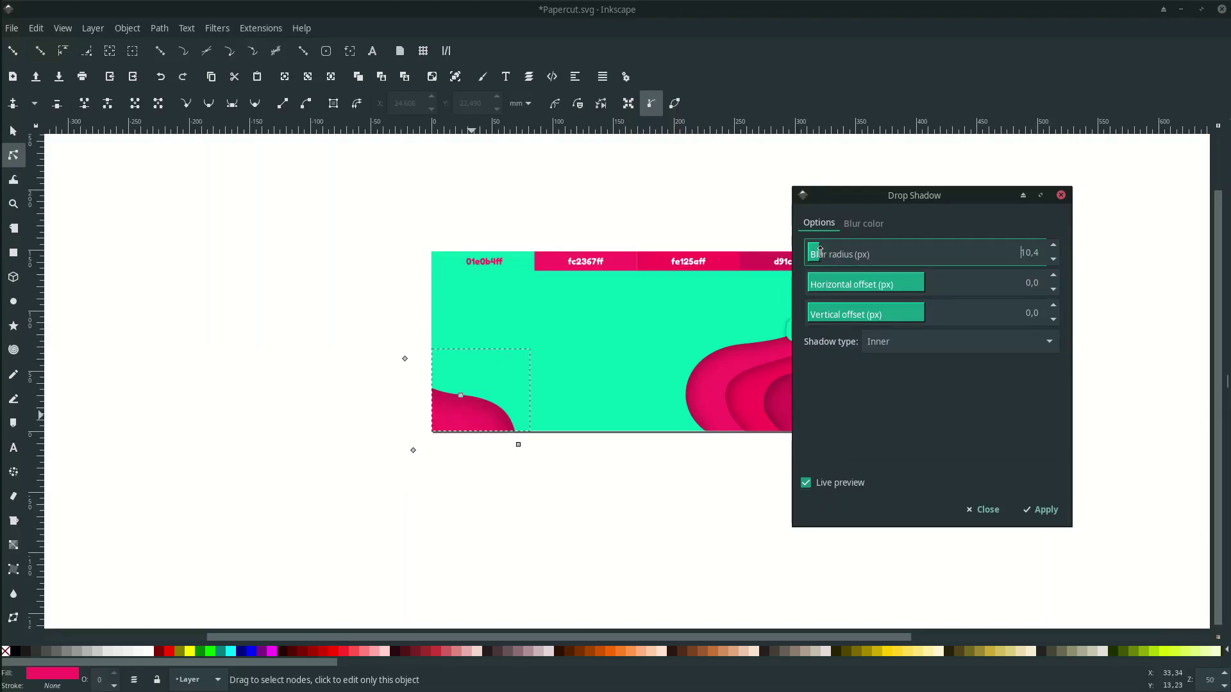
left_click(1039, 510)
left_click(982, 509)
Save the banner document.
scroll(769, 549, "right", 2)
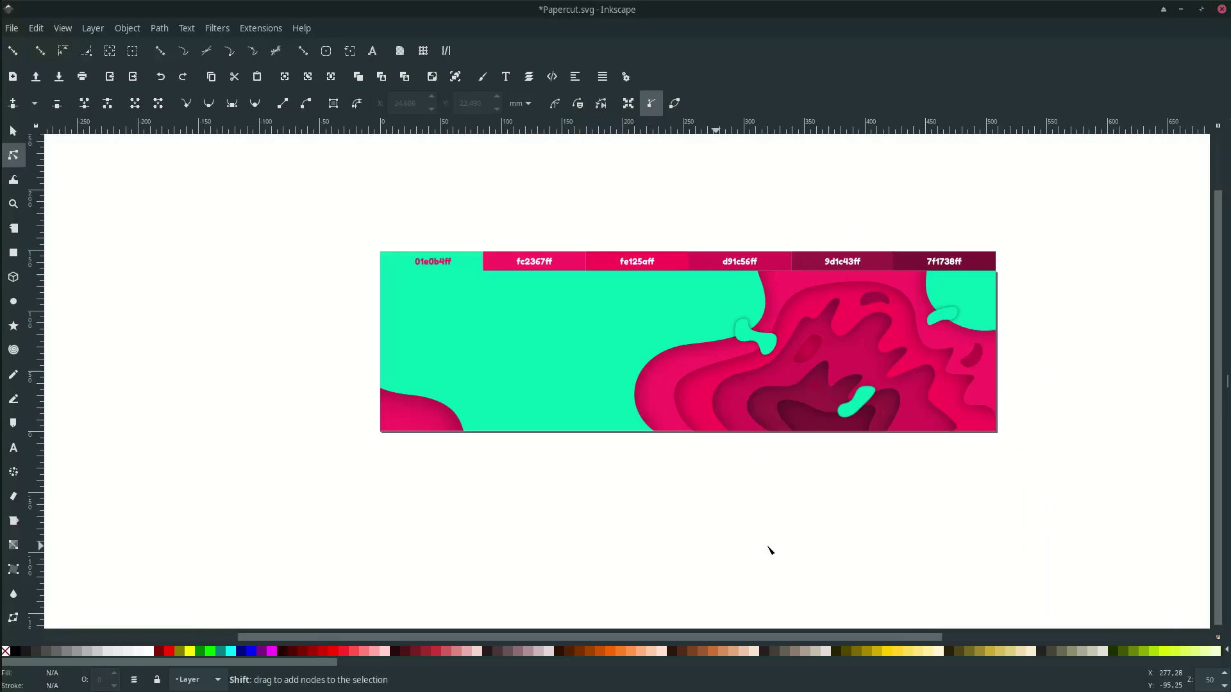
scroll(768, 547, "right", 2)
scroll(745, 519, "down", 1)
scroll(745, 519, "right", 2)
scroll(745, 520, "up", 1)
key("ctrl+s")
Add the two-line text "PAPERCUT" and "BANNER" on the green area in the left half of the banner.
scroll(744, 519, "down", 2)
left_click(13, 130)
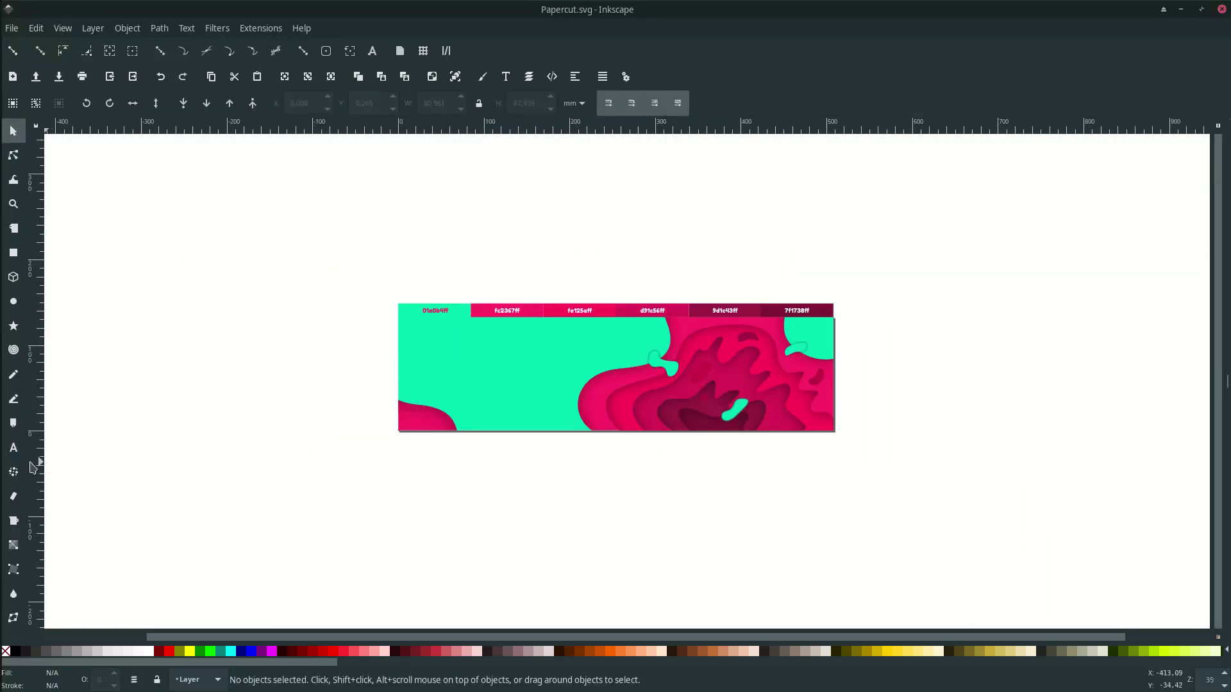
left_click(13, 447)
scroll(381, 386, "up", 2)
scroll(552, 354, "right", 2)
left_click(502, 327)
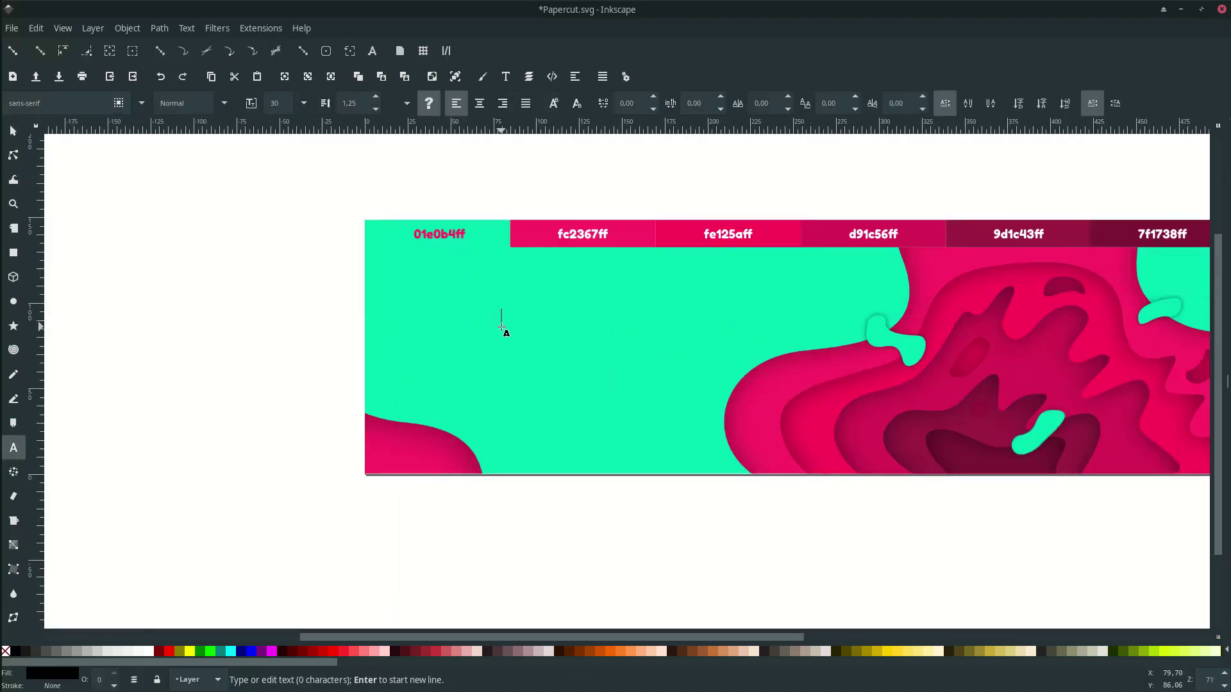
type("PAPERCUT")
key("Return")
type("BANNER")
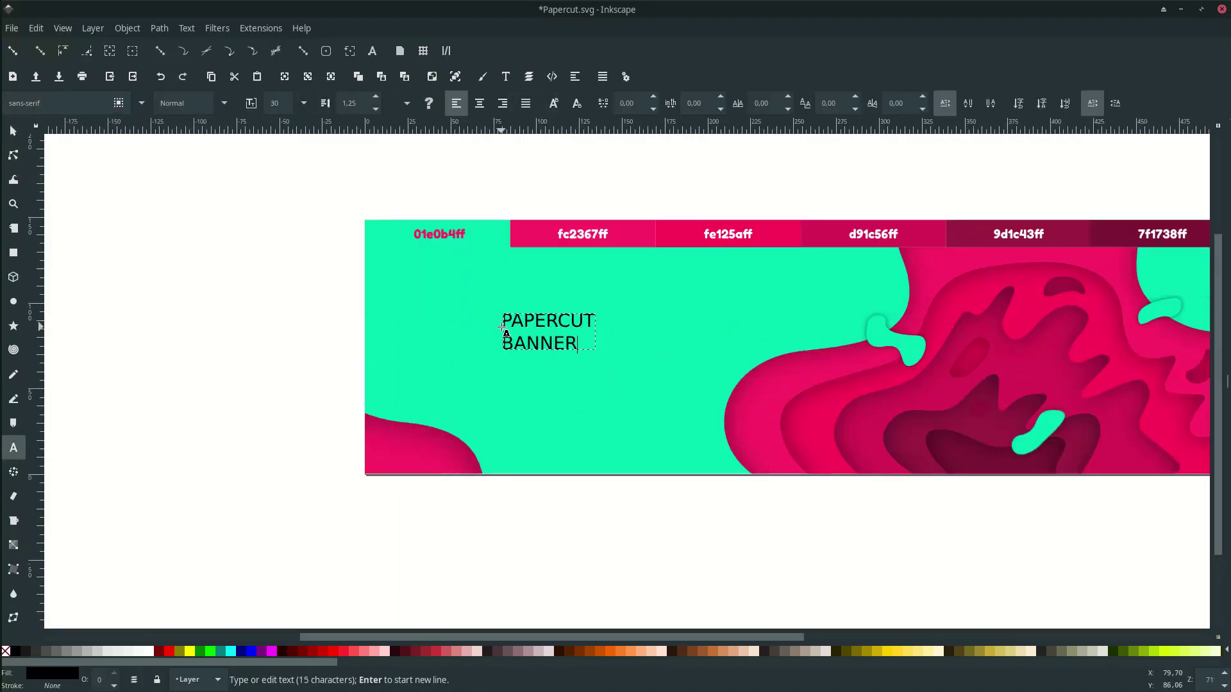
Set the font of both text lines to Montserrat.
key("ctrl+a")
left_click_drag(76, 104, 2, 89)
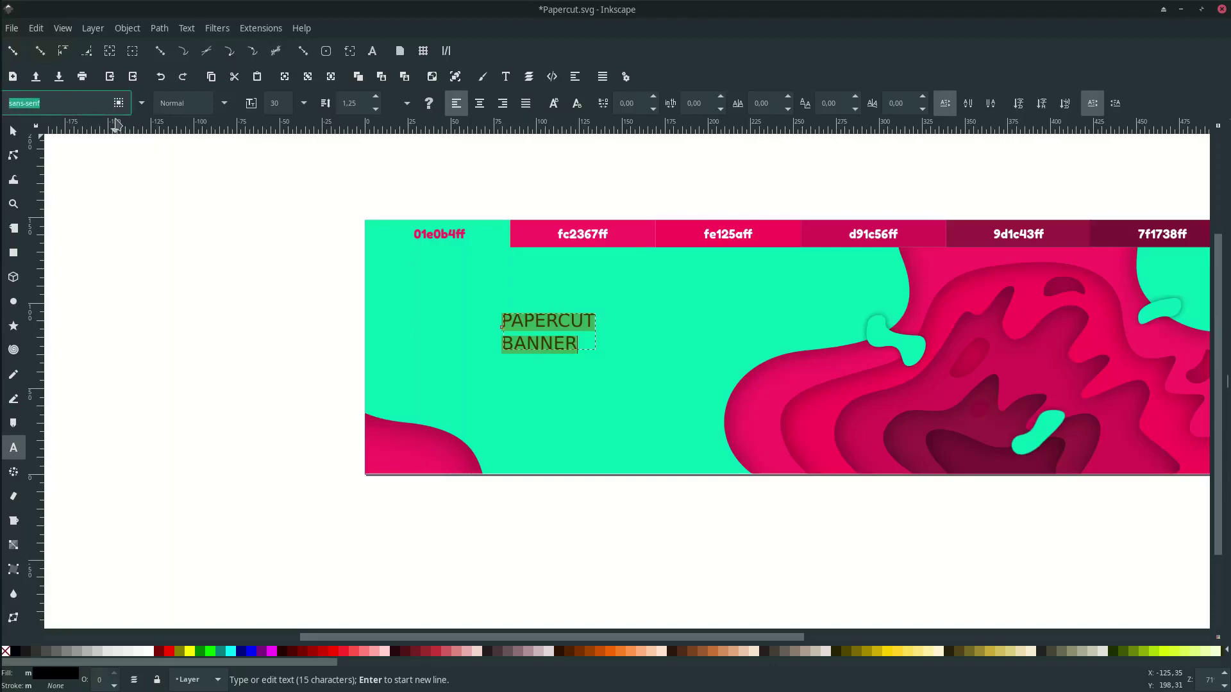
type("MON")
left_click(68, 165)
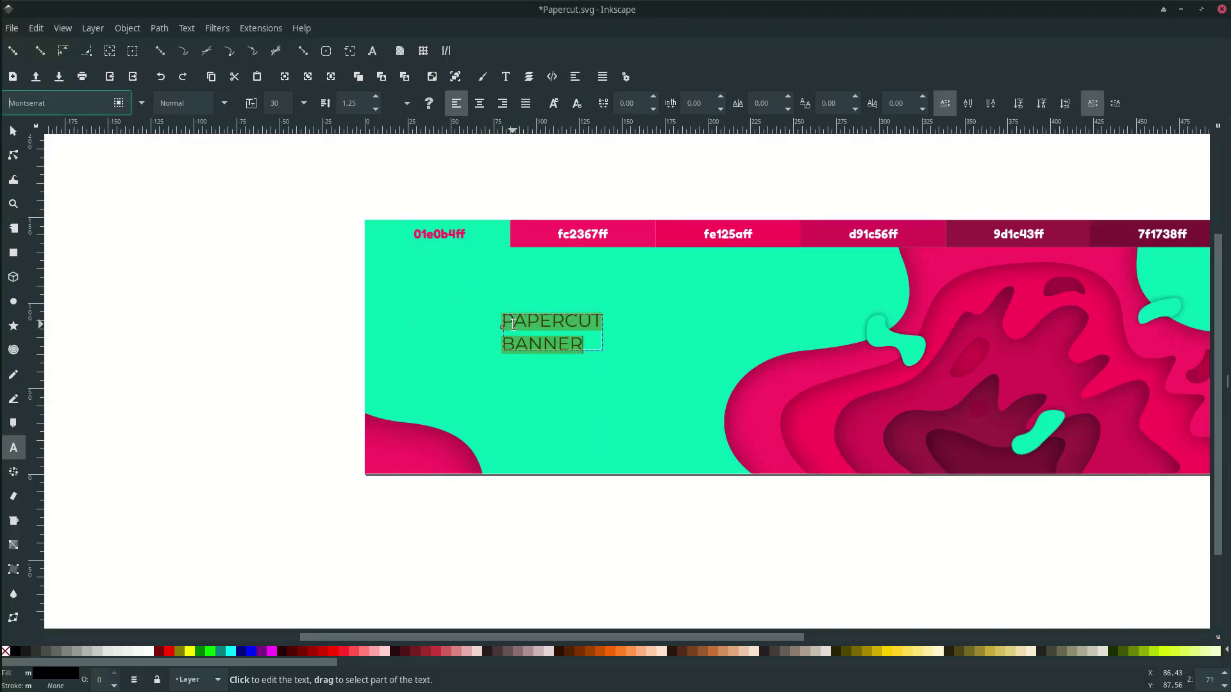
Set the PAPERCUT line to the Heavy style and the BANNER line to Medium.
left_click(579, 322)
left_click_drag(601, 319, 500, 320)
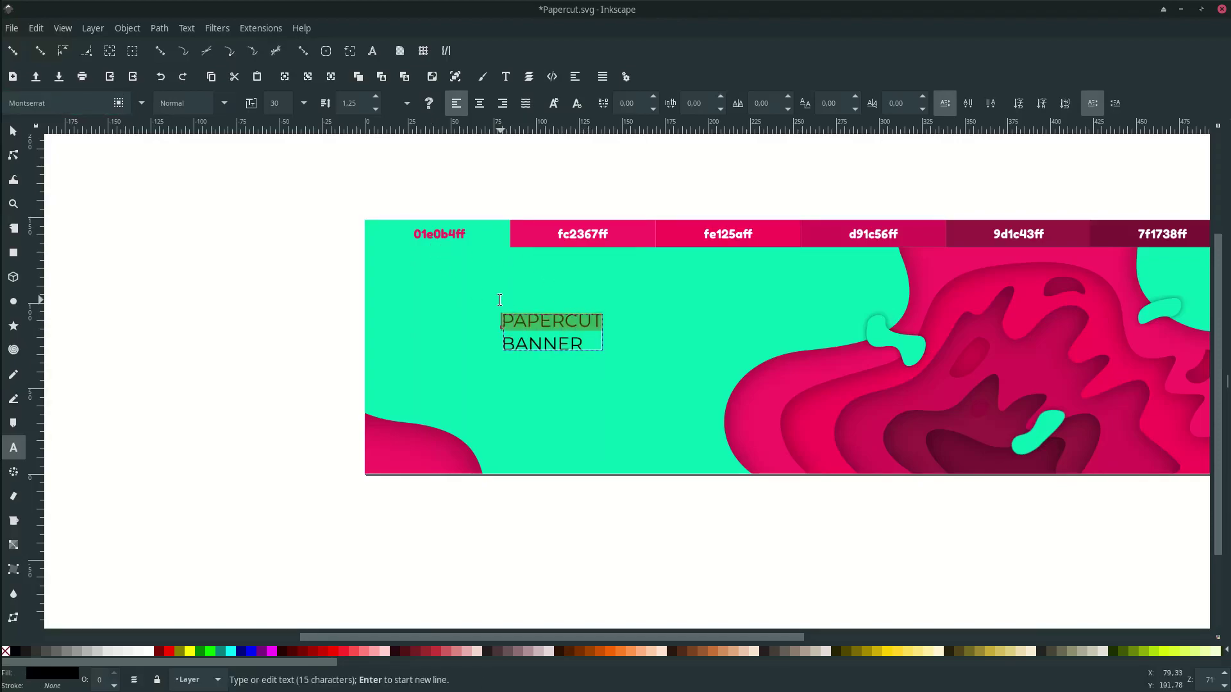
left_click(224, 103)
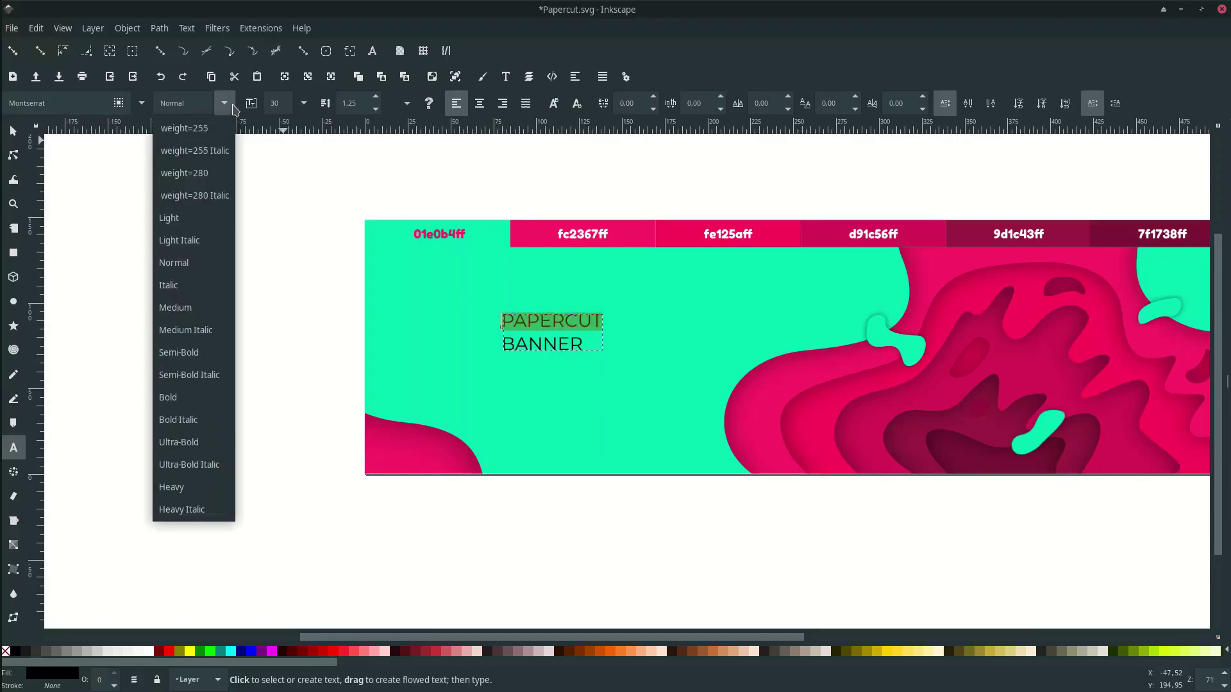
left_click(211, 487)
double_click(580, 344)
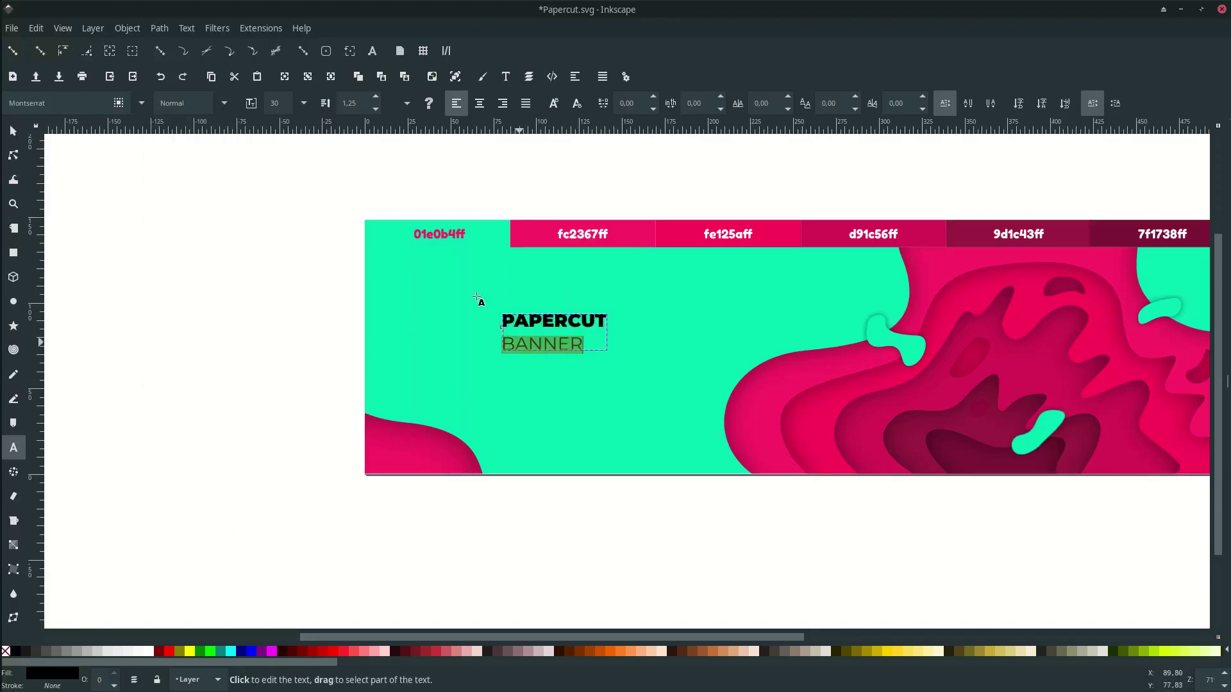
left_click(224, 103)
left_click(218, 310)
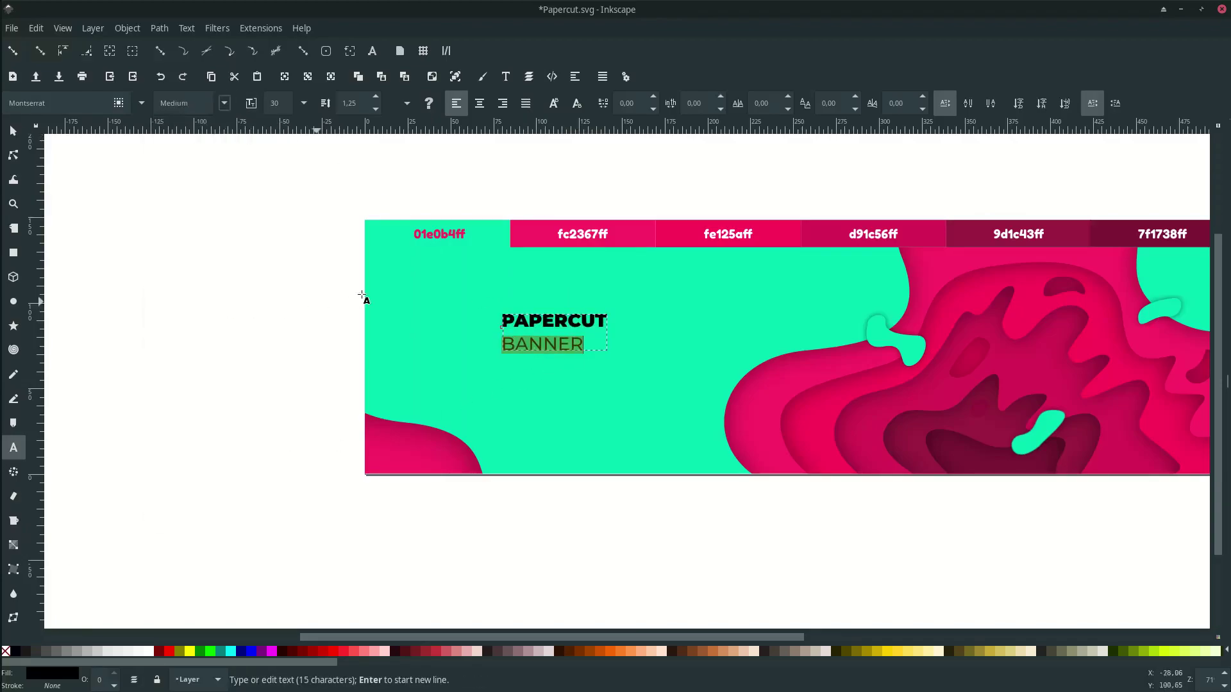
Colour the banner text white and enlarge it around its centre to about 84 mm wide.
key("F1")
scroll(404, 283, "down", 2)
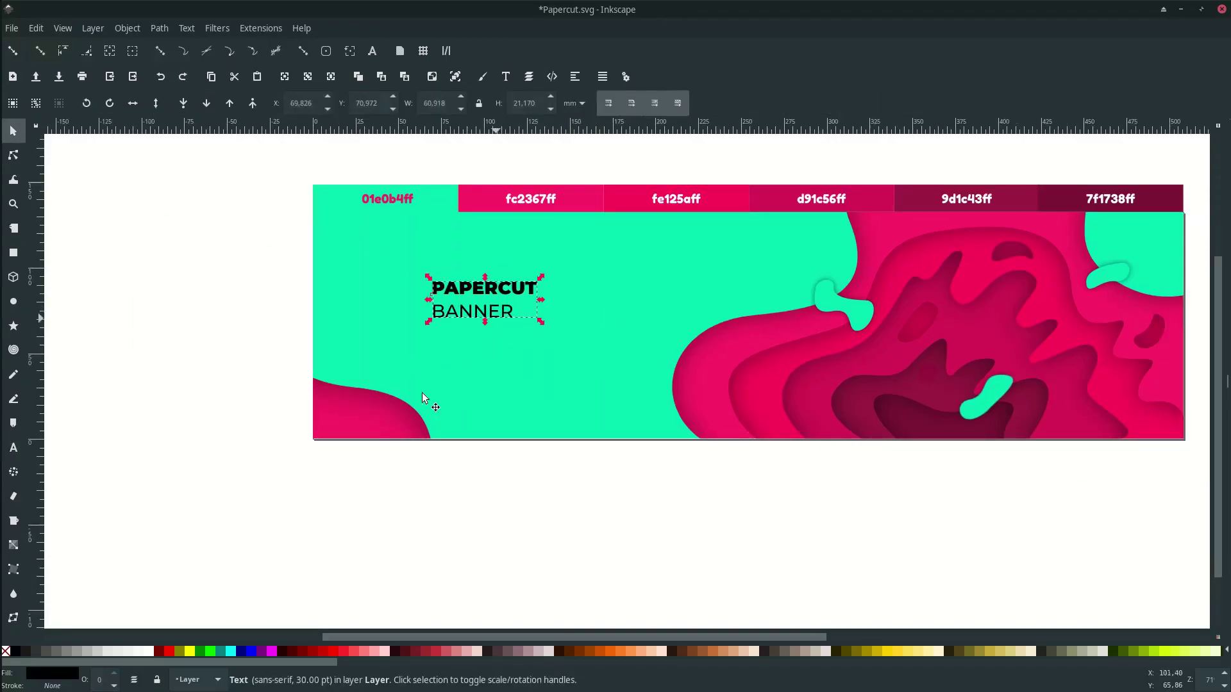
left_click(153, 651)
left_click(502, 441)
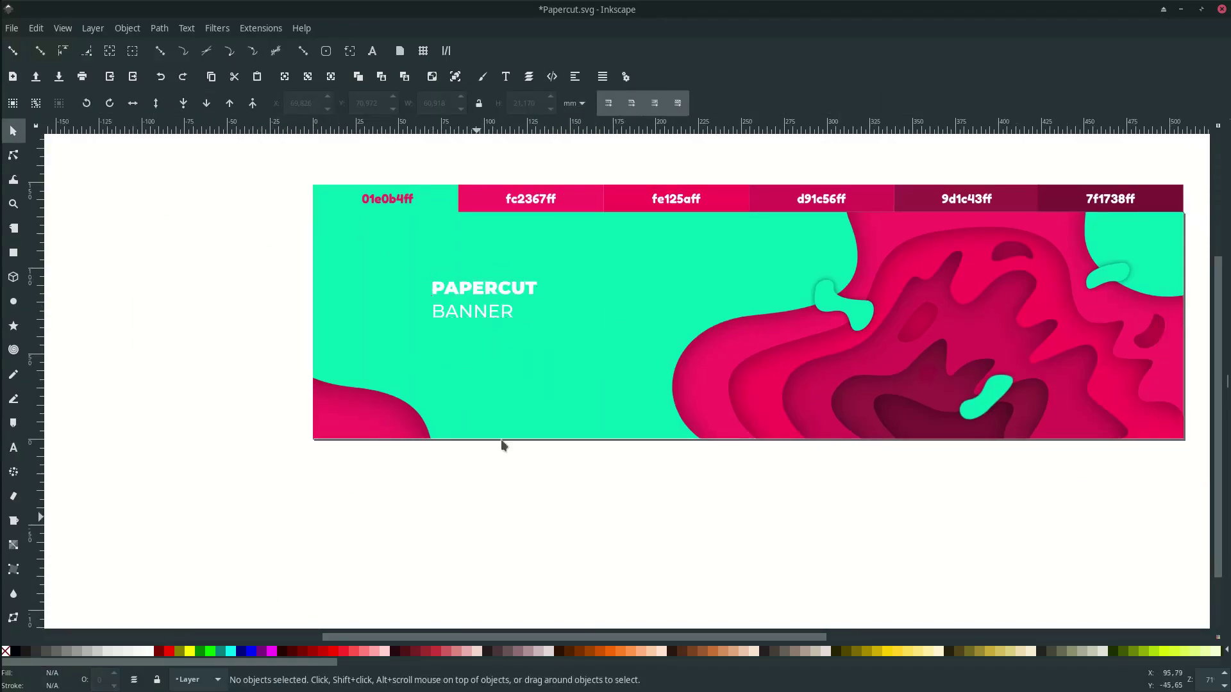
left_click(510, 289)
mouse_move(542, 323)
left_mouse_down()
mouse_move(559, 339)
mouse_move(546, 336)
left_mouse_up()
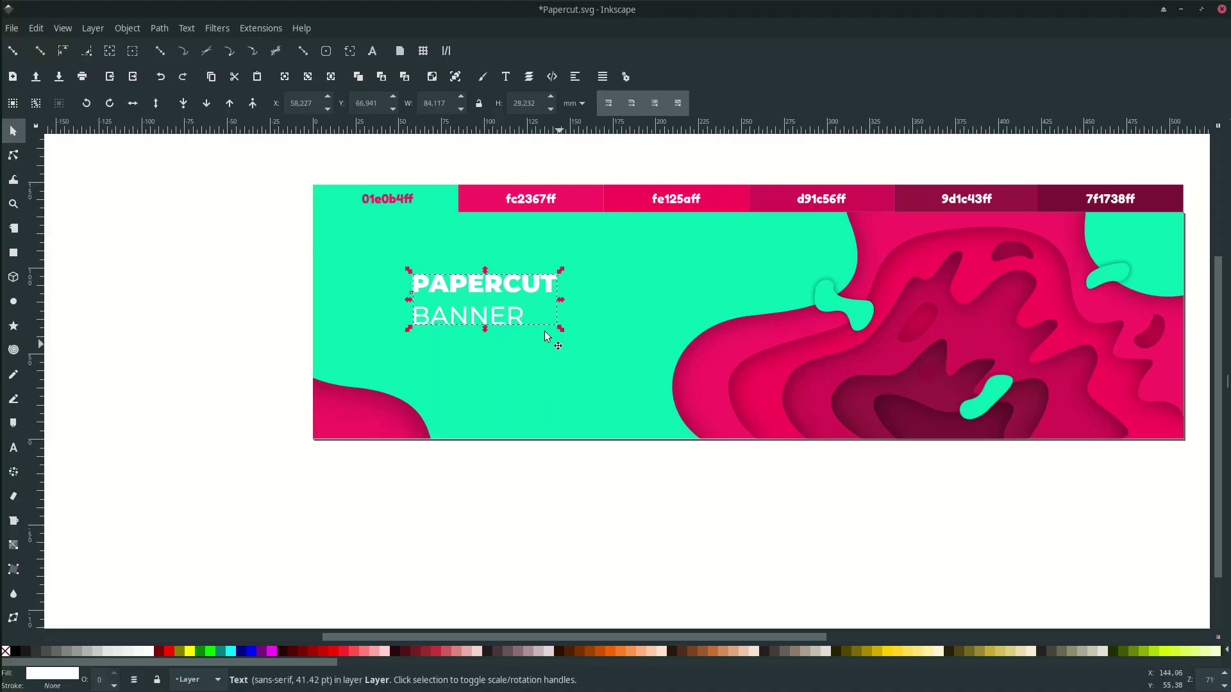
Reposition the banner title slightly down and left, enlarge it around its centre to about 91 mm wide, and save the document.
left_click_drag(510, 286, 503, 296)
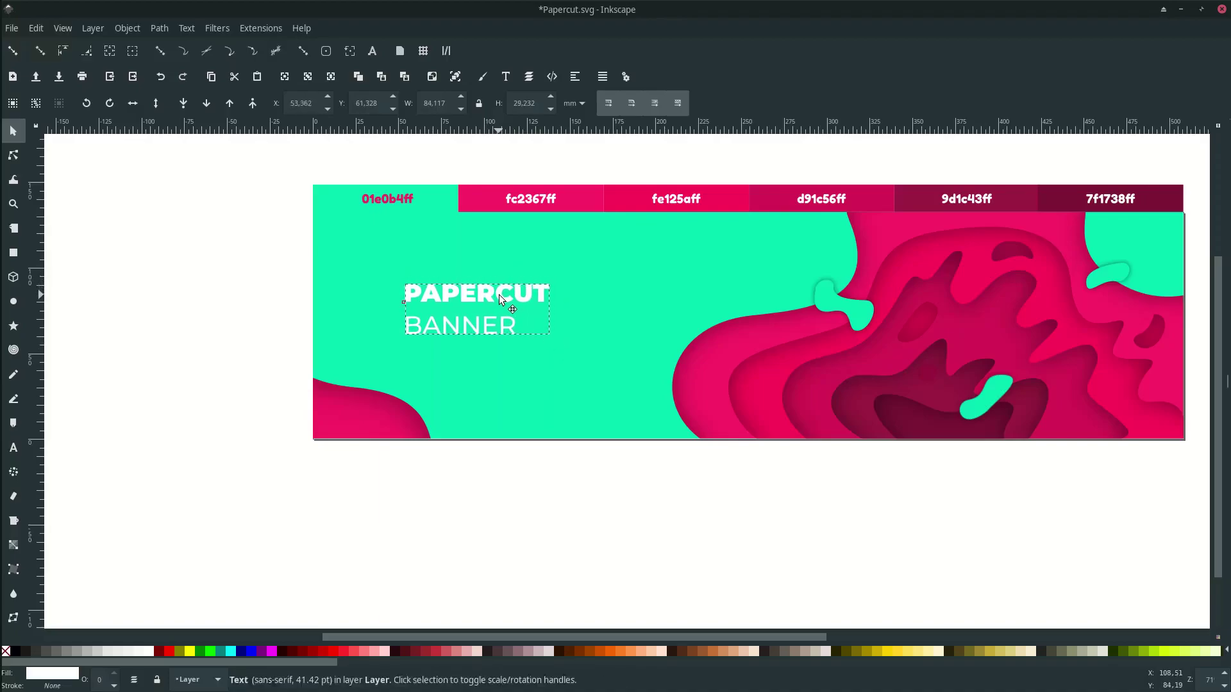
left_click_drag(554, 338, 559, 341)
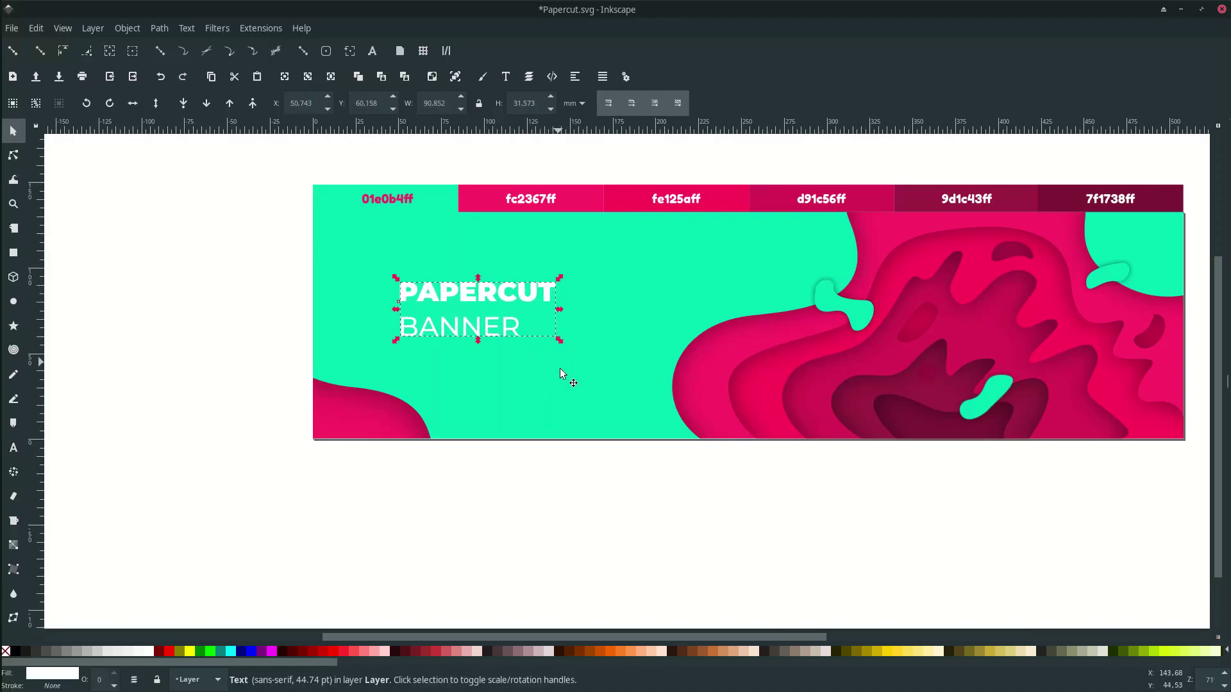
scroll(589, 393, "down", 2)
left_click(683, 481)
key("ctrl+s")
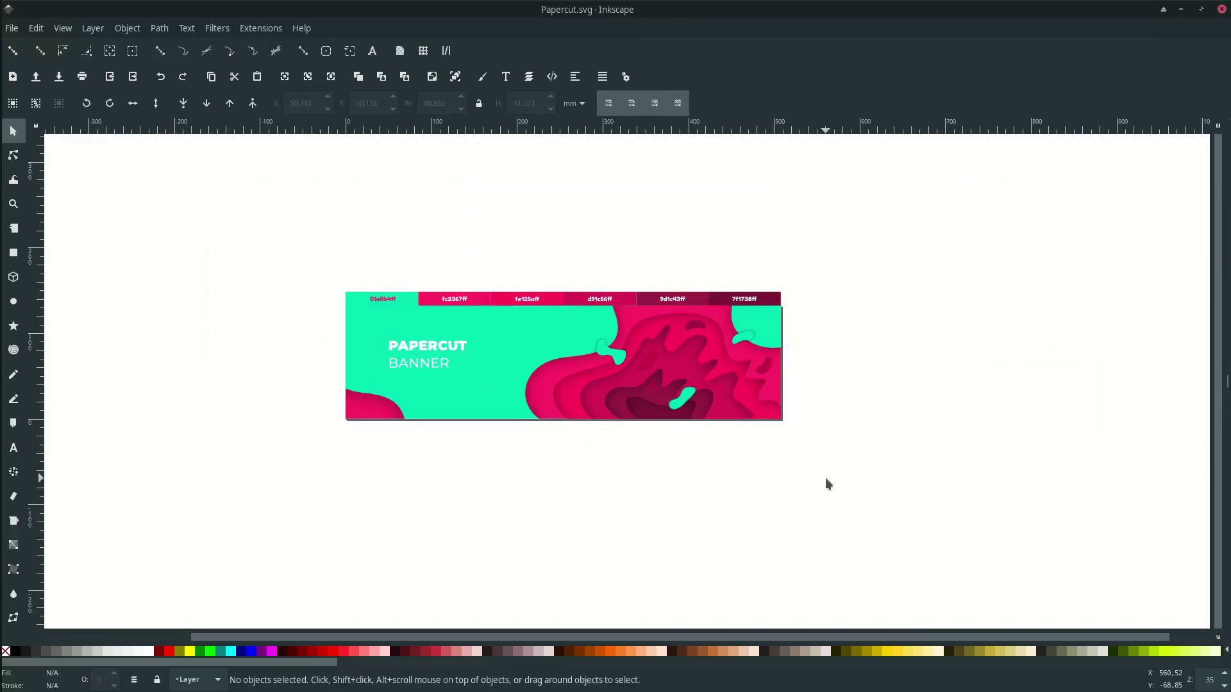
Duplicate the whole banner without the colour swatches, place the copy directly below the original, and flip it horizontally.
left_click_drag(819, 463, 307, 299)
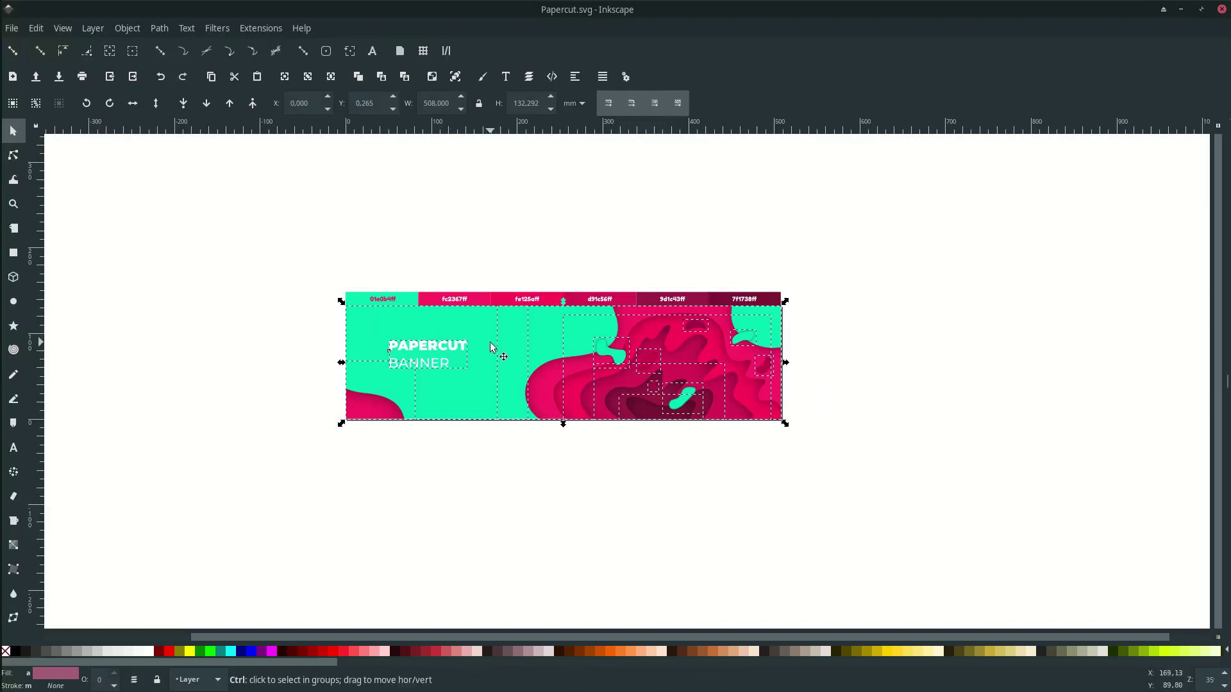
key("ctrl+d")
left_click_drag(493, 347, 525, 456)
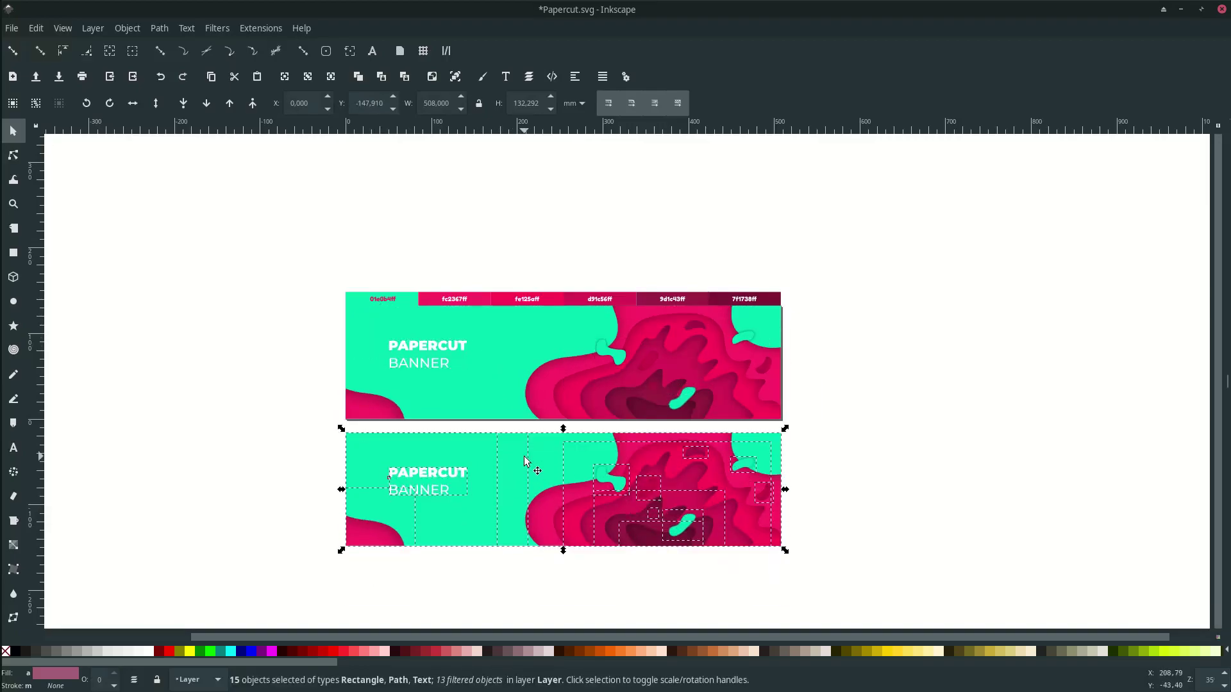
key("h")
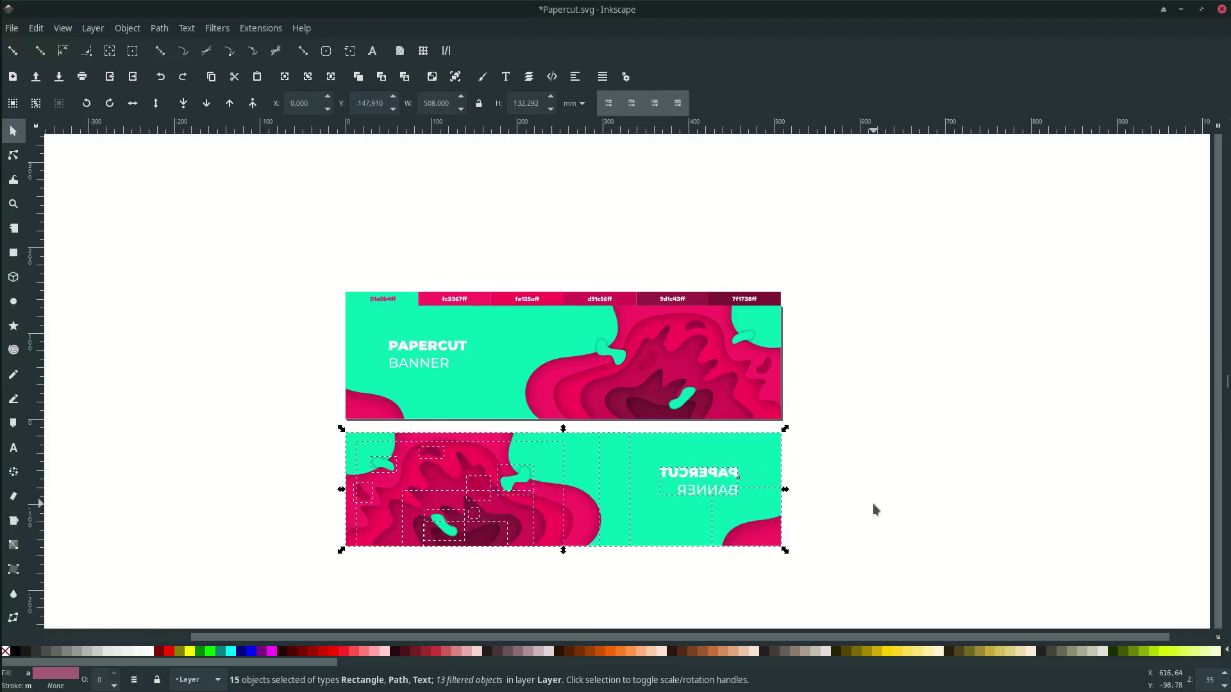
Flip the mirrored title in the lower banner back to readable and colour it with the fc2367ff swatch.
left_click(718, 477)
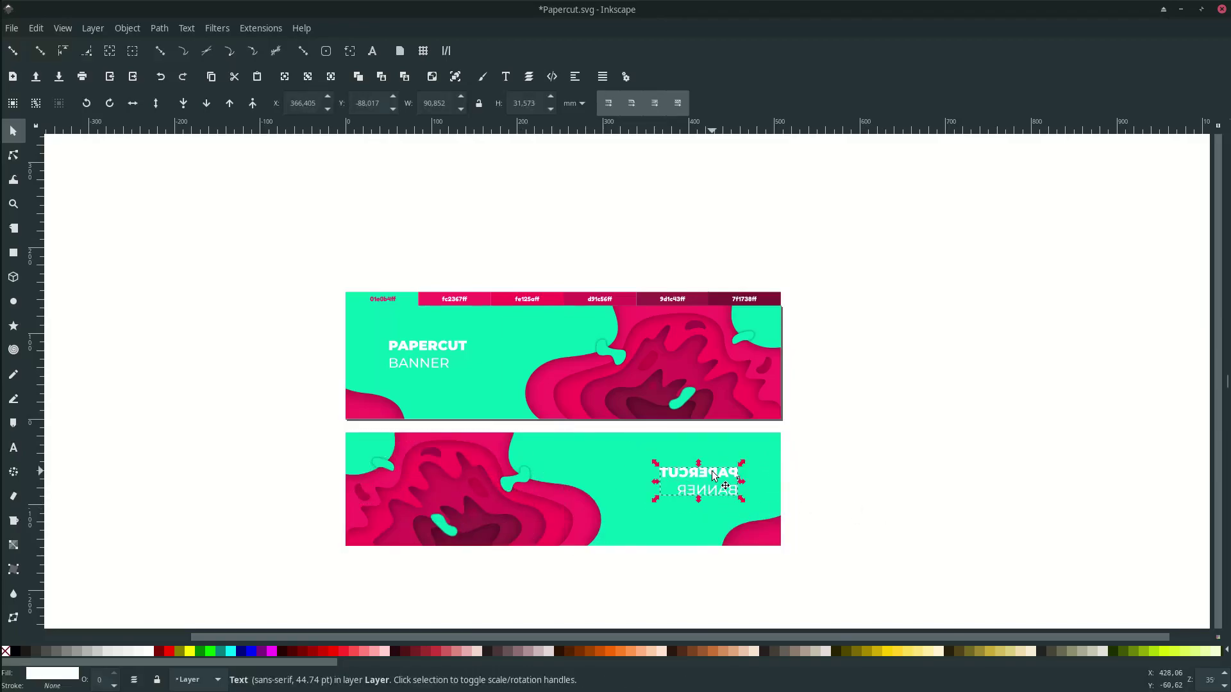
key("h")
key("d")
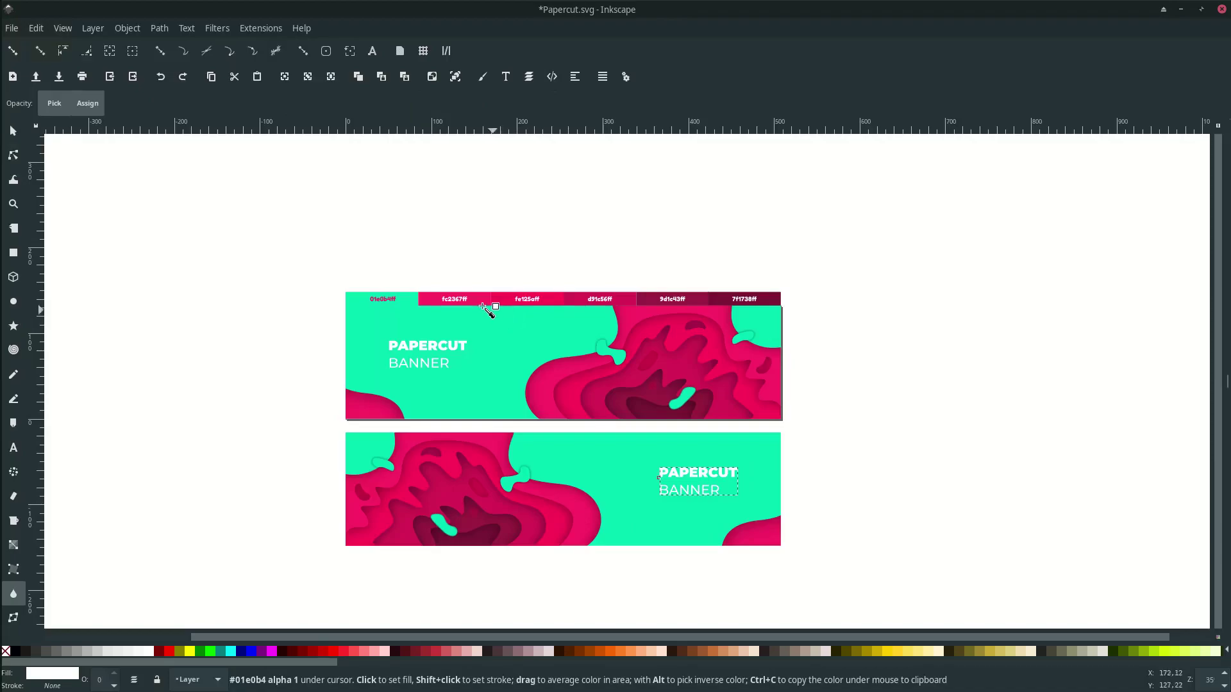
left_click(479, 300)
Right-align both lines of the lower banner's title.
key("t")
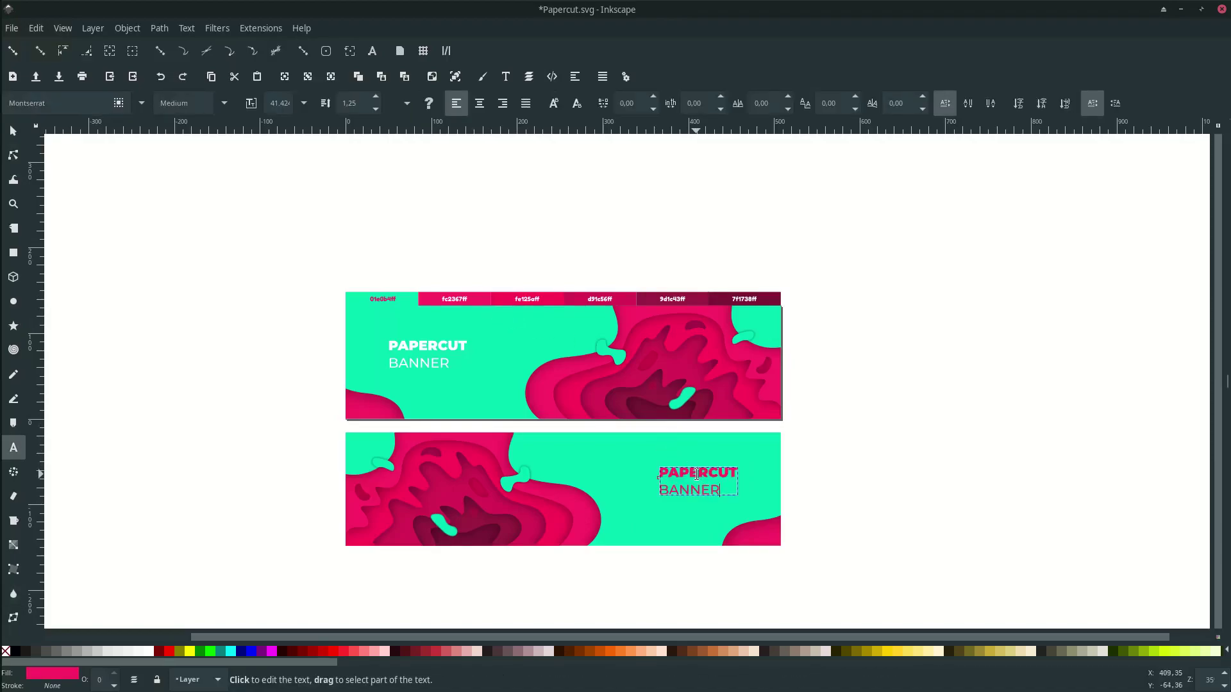
key("ctrl+a")
left_click(504, 104)
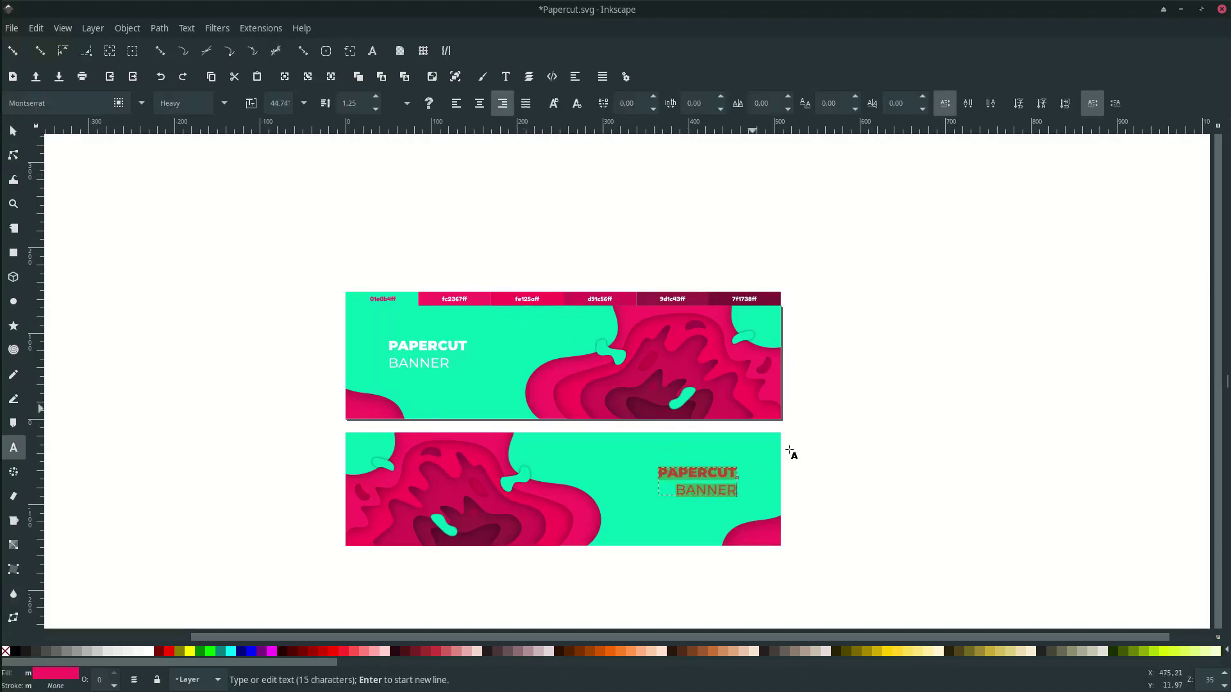
key("Escape")
key("s")
Fill the lower banner's green background rectangle with white.
left_click(772, 482)
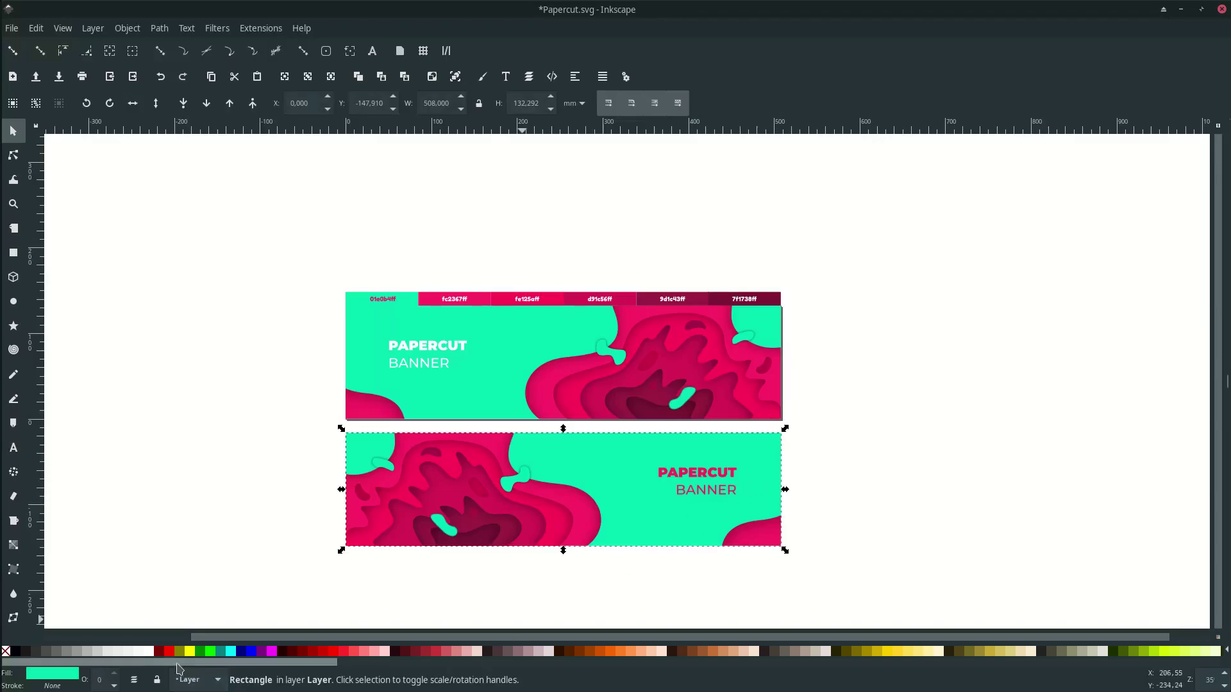
left_click(148, 651)
left_click(284, 532)
scroll(296, 526, "down", 2)
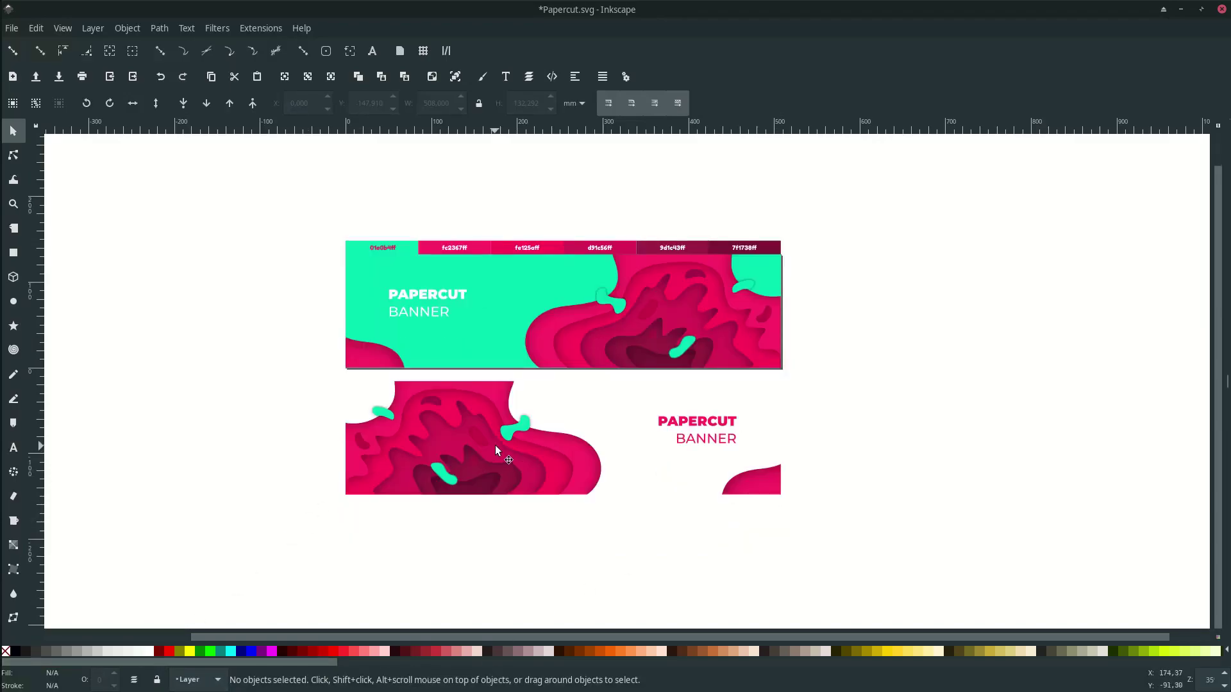
Recolour the three small green overlay shapes in the lower banner with the white of its background.
left_click(513, 429)
left_click(445, 475, "shift")
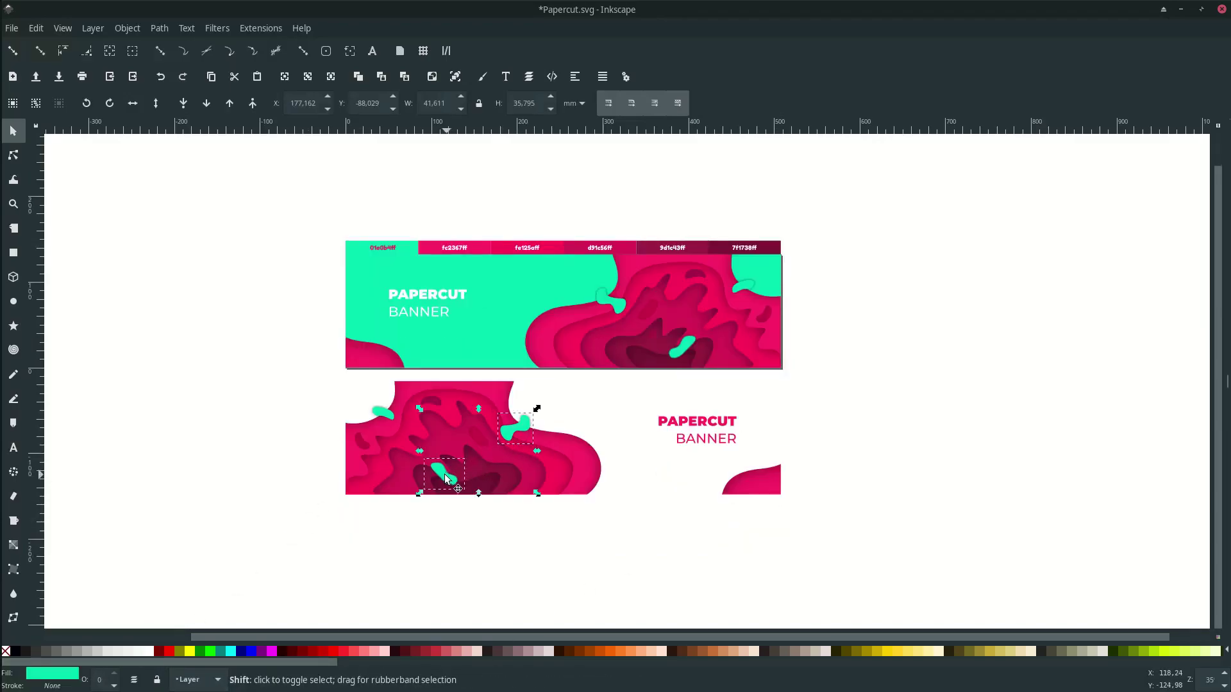
left_click(382, 413, "shift")
key("d")
left_click(537, 397)
key("s")
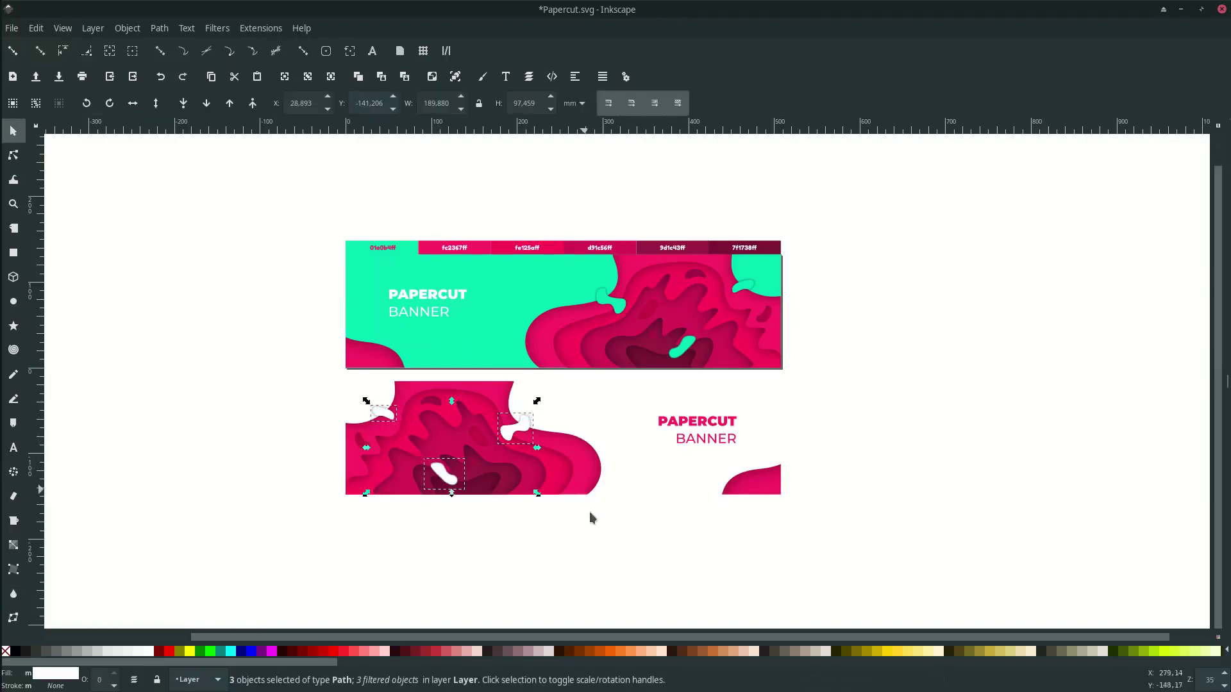
left_click(598, 517)
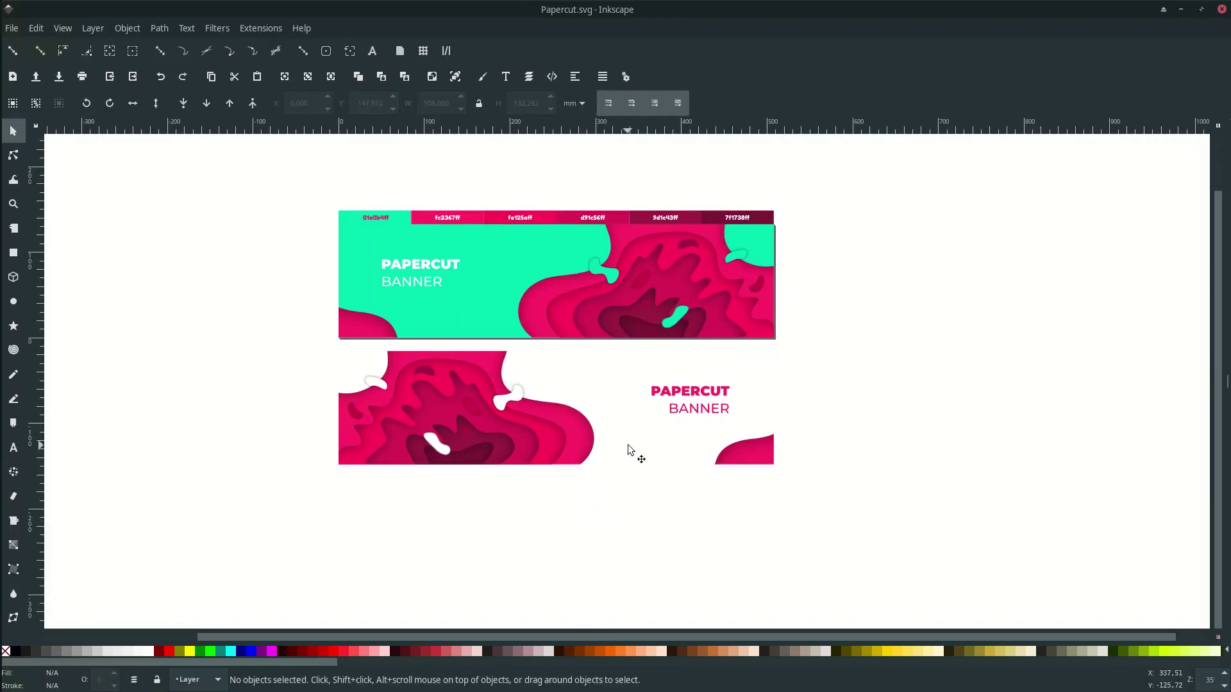
Apply an Outer drop shadow with 10.4 px blur radius and zero offsets to the lower banner's white background rectangle.
left_click(628, 445)
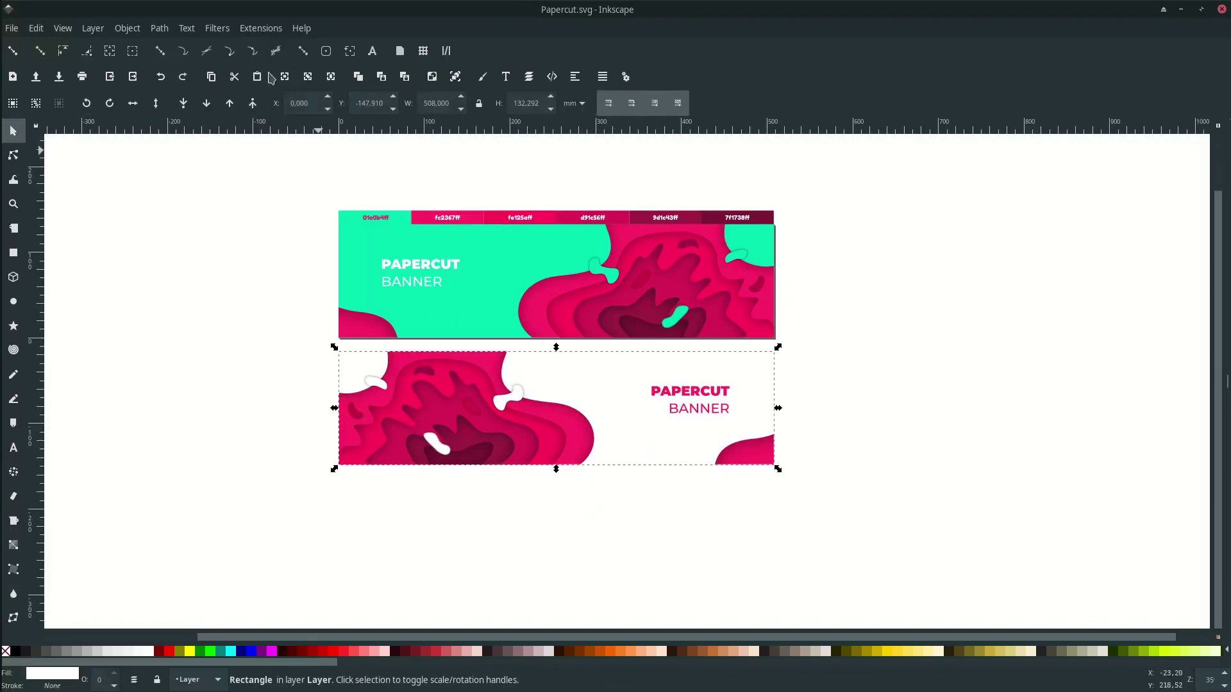
left_click(212, 30)
mouse_move(301, 366)
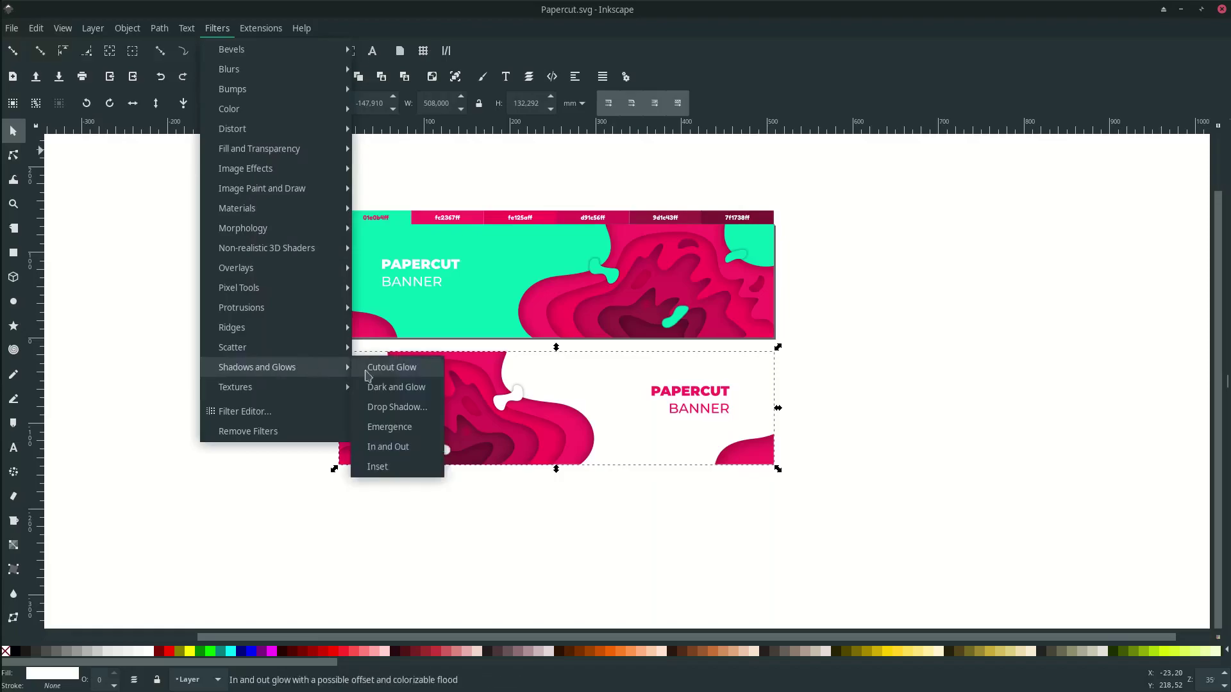
left_click(397, 406)
left_click(489, 464)
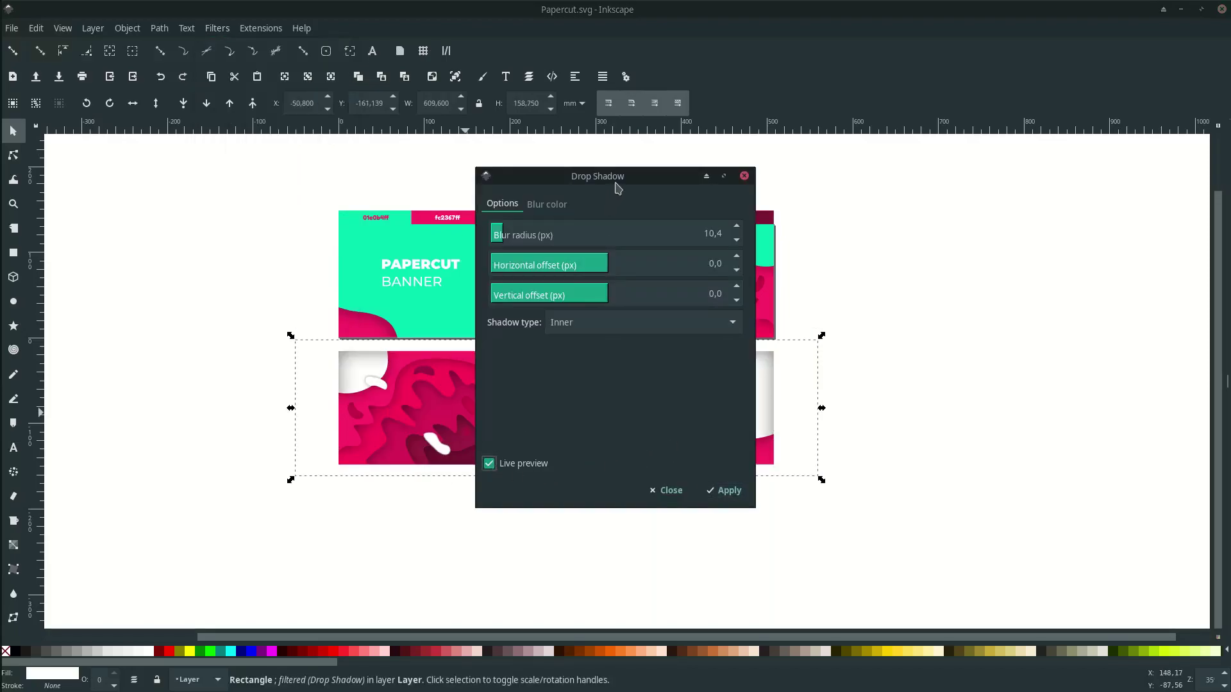
left_click_drag(617, 187, 934, 211)
left_click(916, 346)
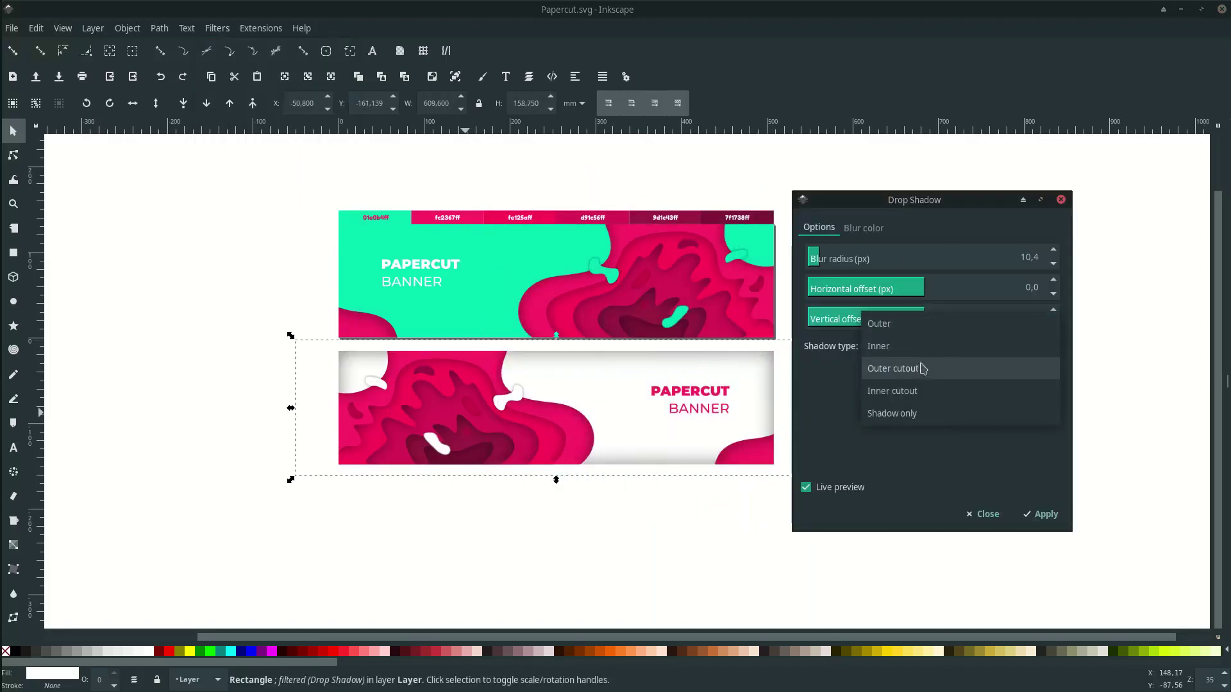
left_click(933, 325)
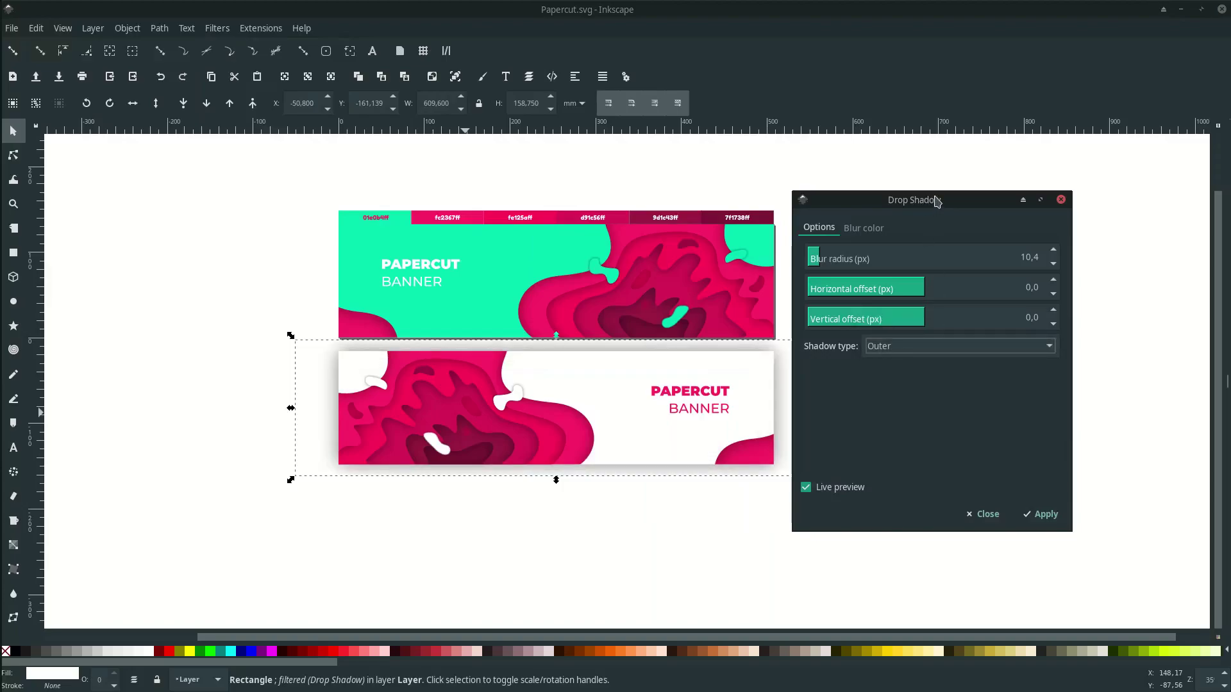
left_click(1044, 514)
left_click(894, 486)
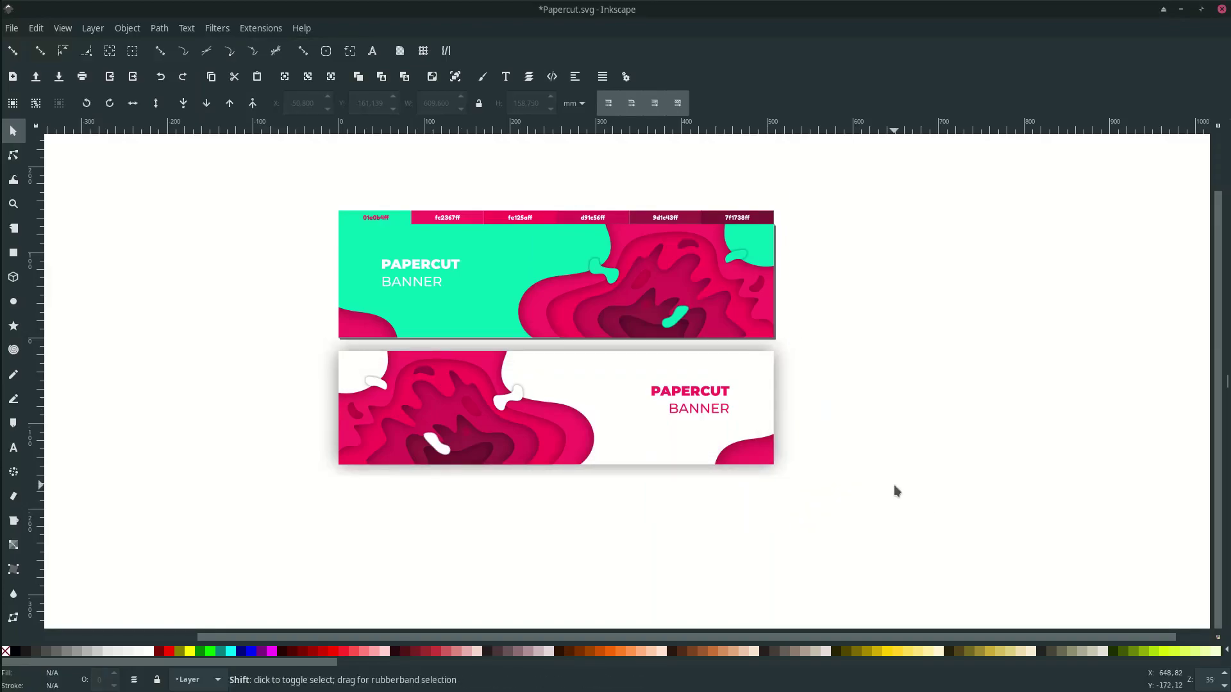
scroll(895, 491, "right", 1)
scroll(895, 491, "up", 1)
scroll(894, 487, "down", 1, "ctrl")
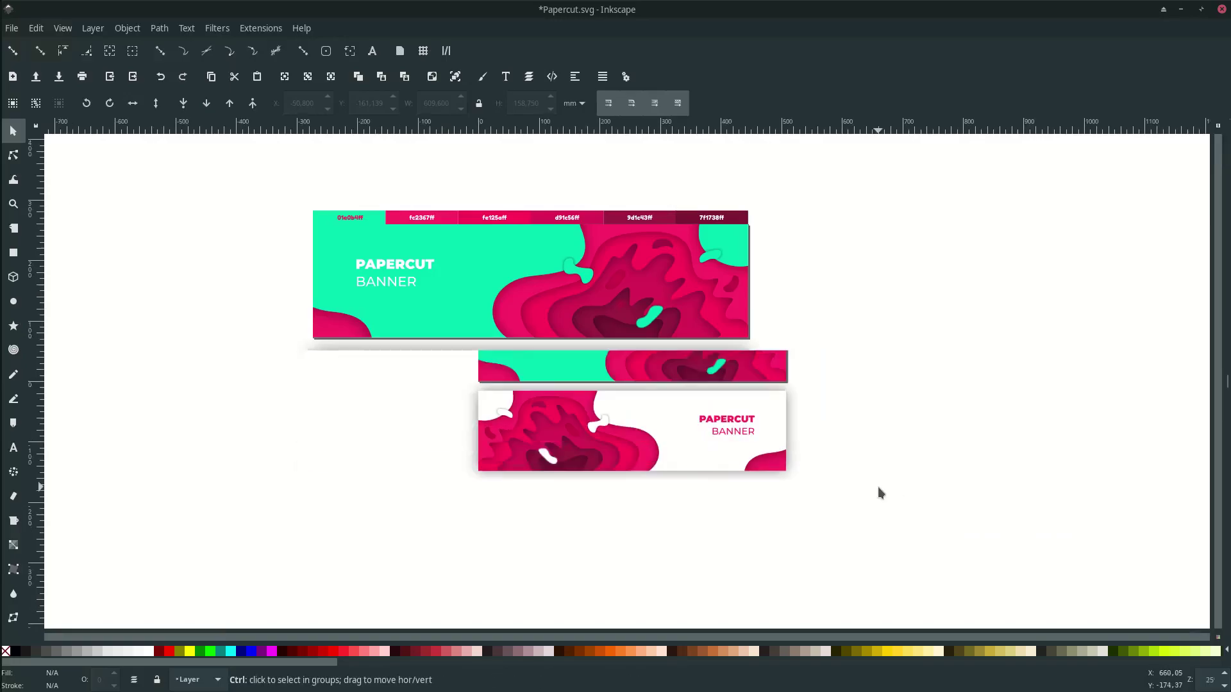